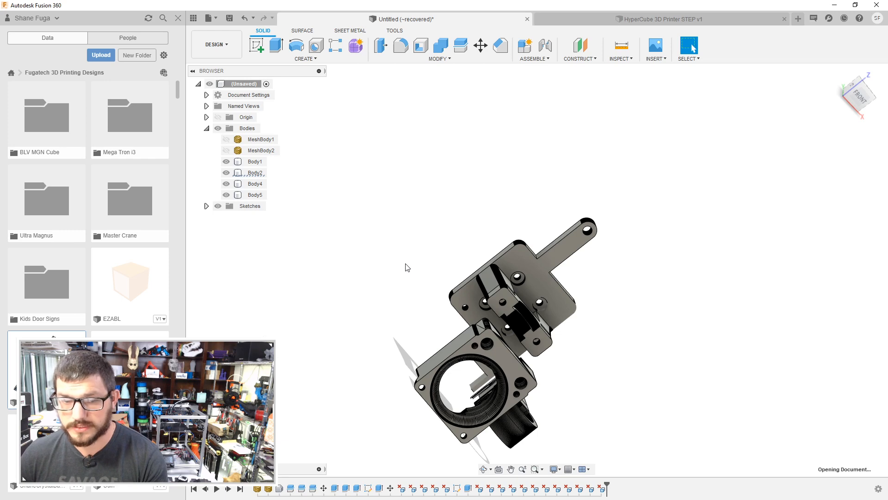
Step: Open the sketch that defines the round hole in the bed mount's back face for editing
middle_click_drag(478, 135, 448, 140, "shift")
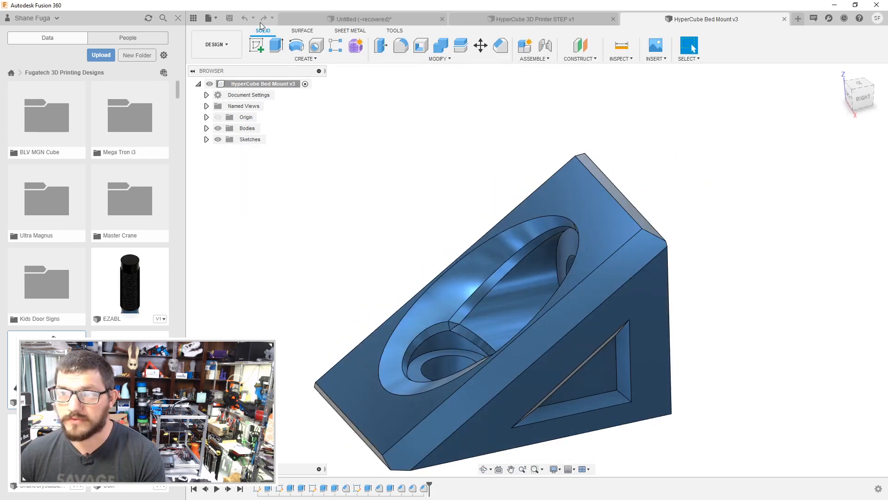
middle_click_drag(463, 218, 395, 199, "shift")
left_click(589, 324)
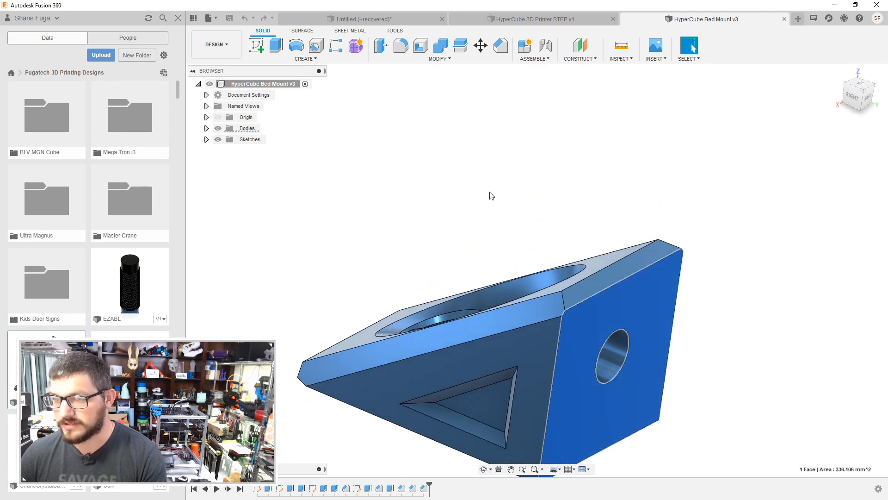
middle_click_drag(485, 190, 518, 139, "shift")
left_click(519, 140)
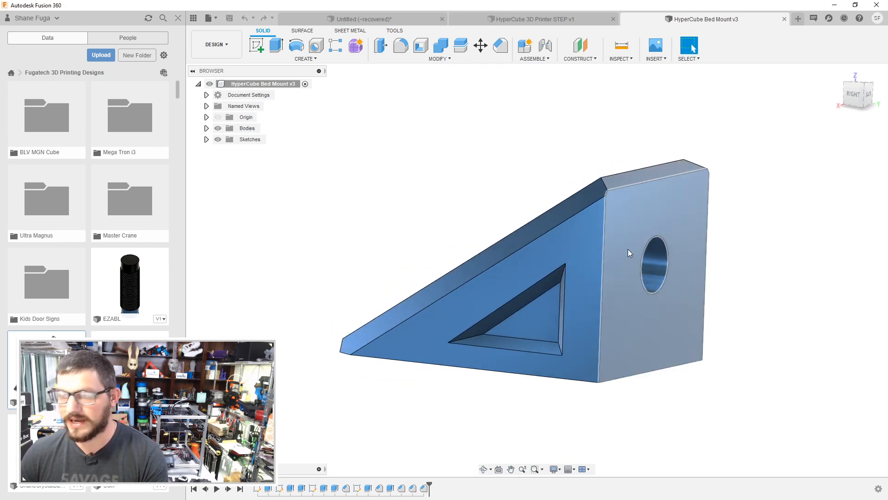
middle_click_drag(495, 165, 466, 151, "shift")
left_click(312, 488)
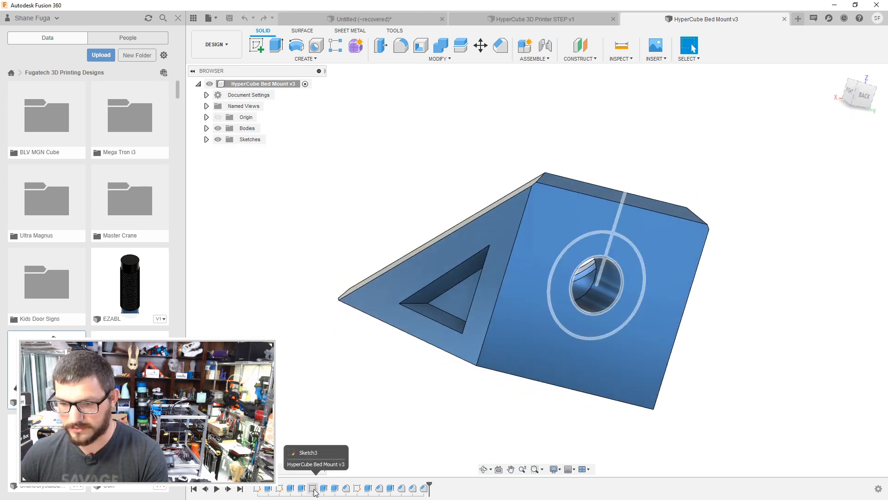
double_click(314, 489)
scroll(465, 249, "up", 3)
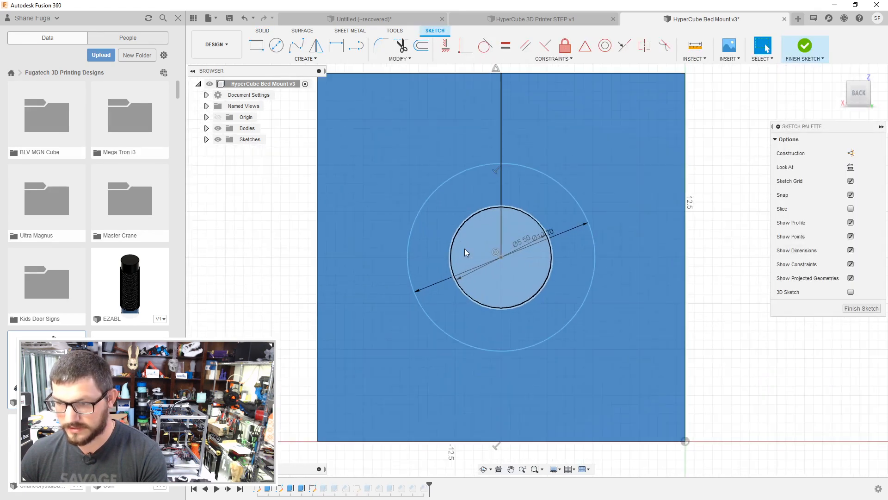
scroll(443, 253, "up", 2)
Step: Draw a 4 mm horizontal line from the hole's centre toward the right edge of the face
key("l")
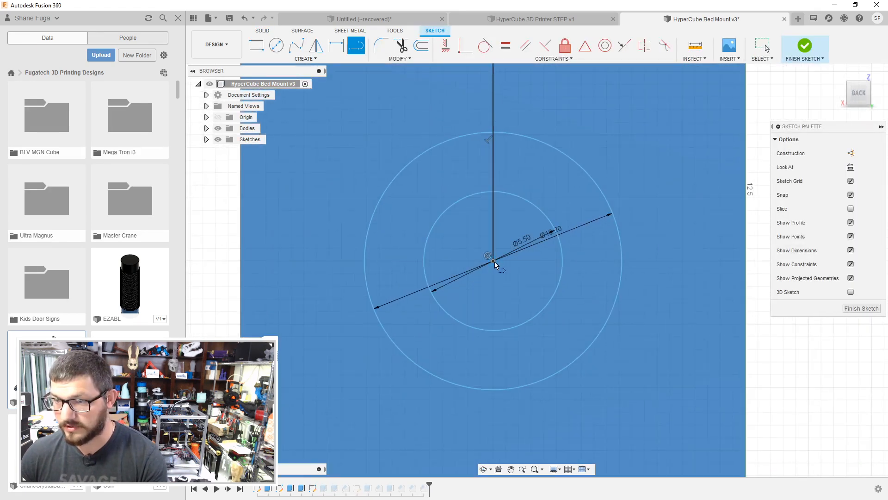
left_click(493, 262)
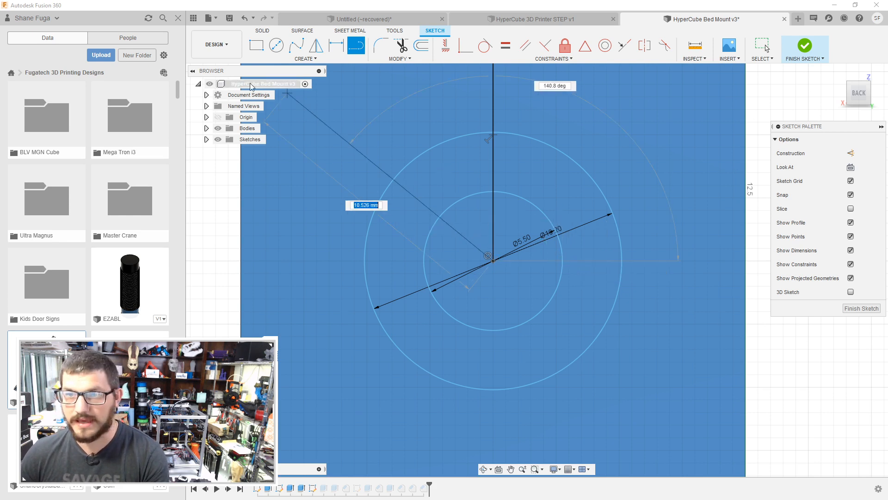
left_click(178, 18)
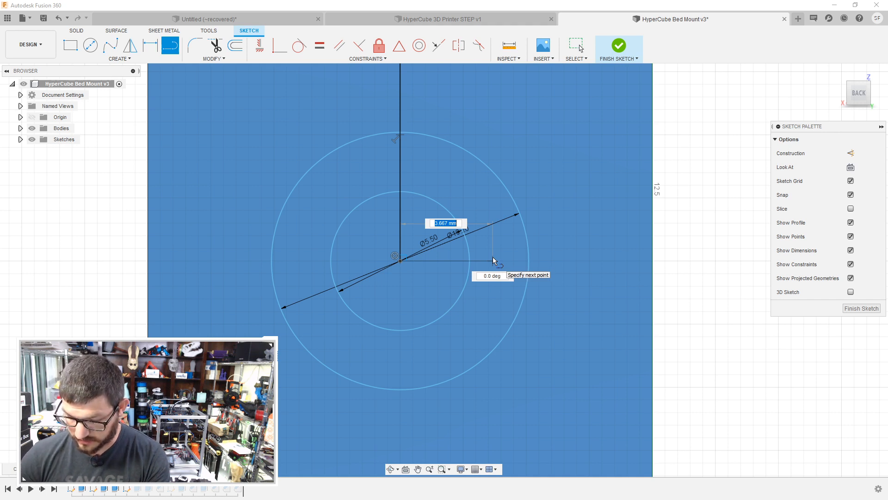
type("5")
key("Tab")
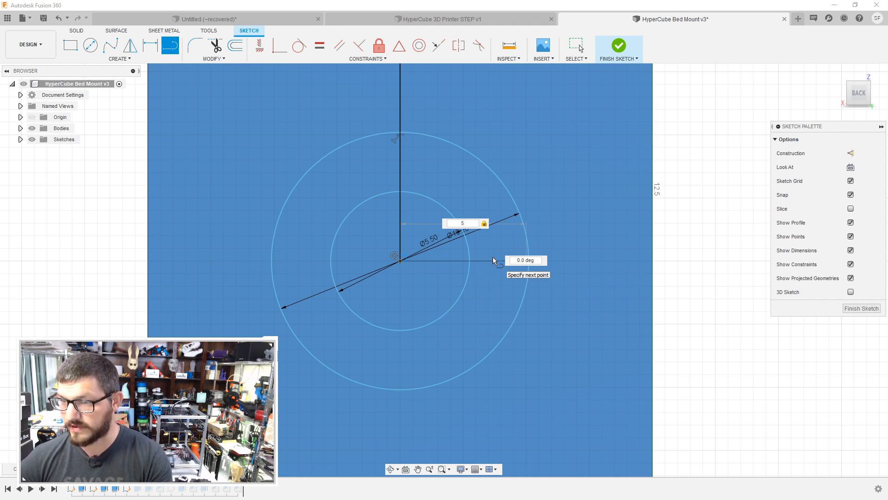
key("Return")
key("Escape")
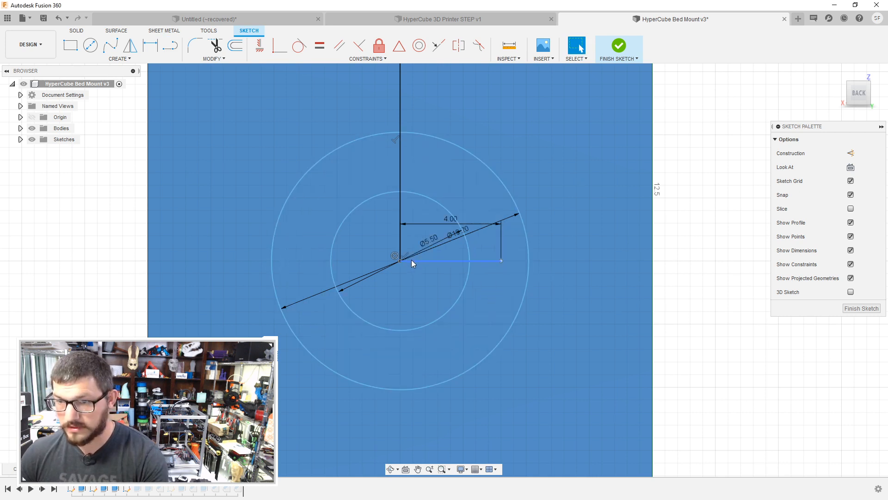
Step: Draw a matching 4 mm horizontal line from the hole's centre toward the left edge of the face
left_click(400, 262)
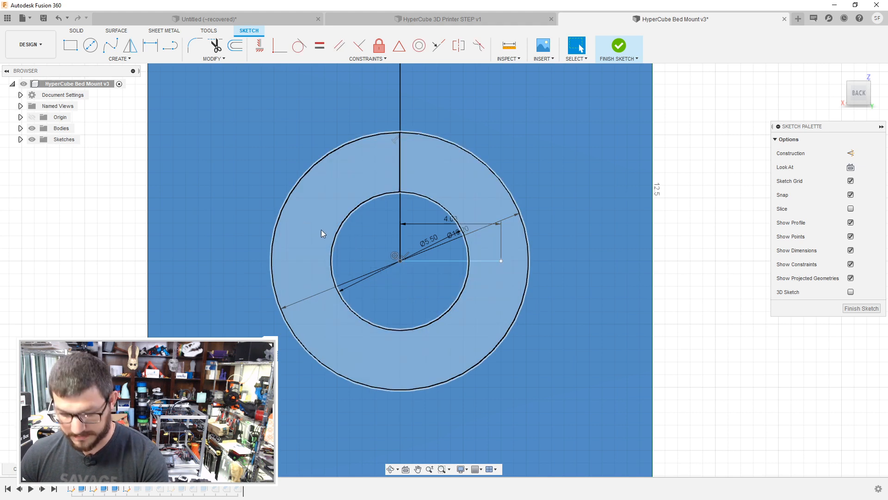
key("o")
left_click(398, 261)
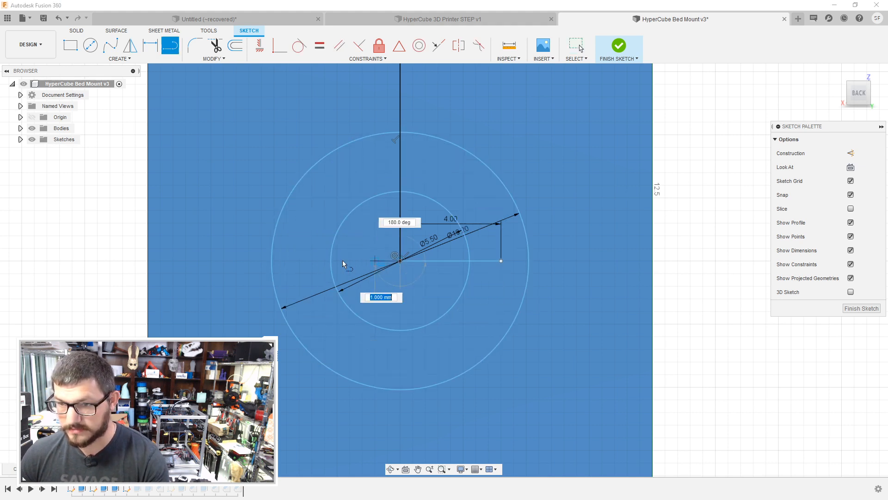
left_click(304, 257)
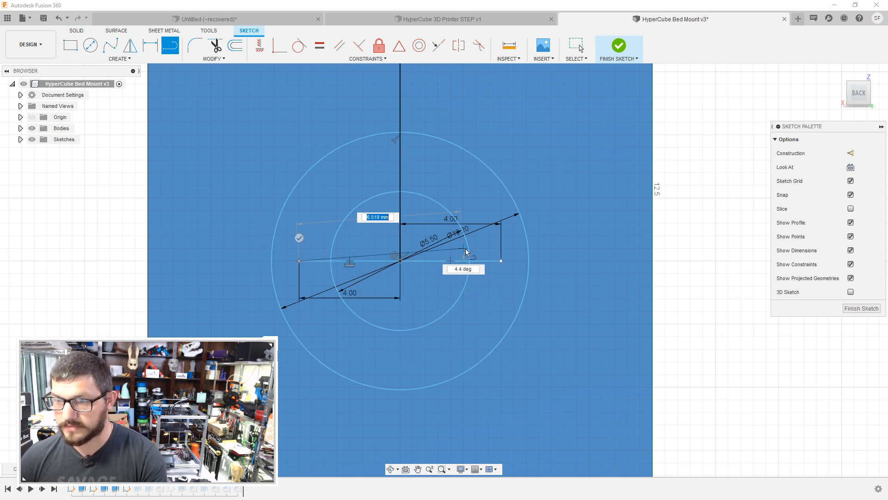
key("Escape")
Step: Extend the horizontal centre line outward by another 4 mm line at each of its two ends
key("l")
left_click(501, 261)
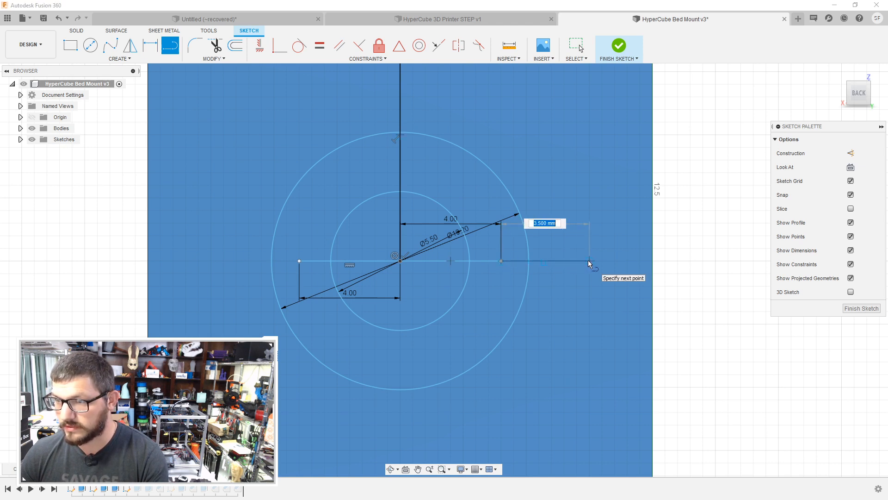
left_click(603, 261)
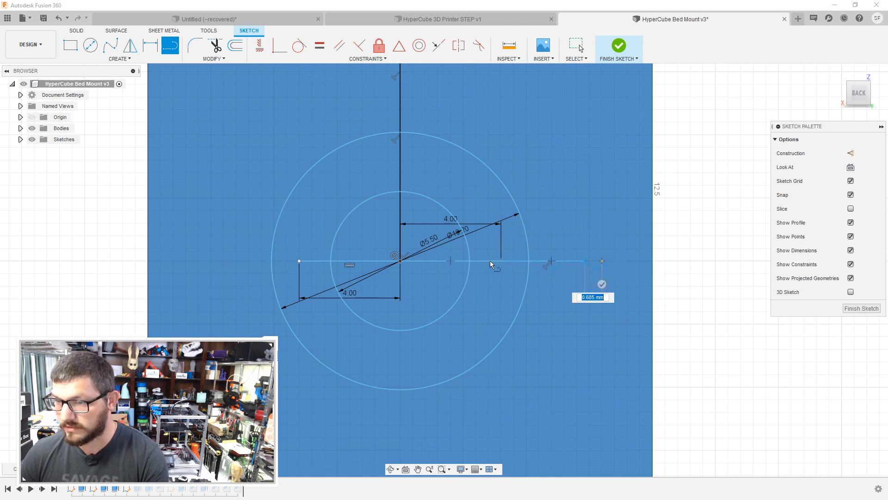
key("Escape")
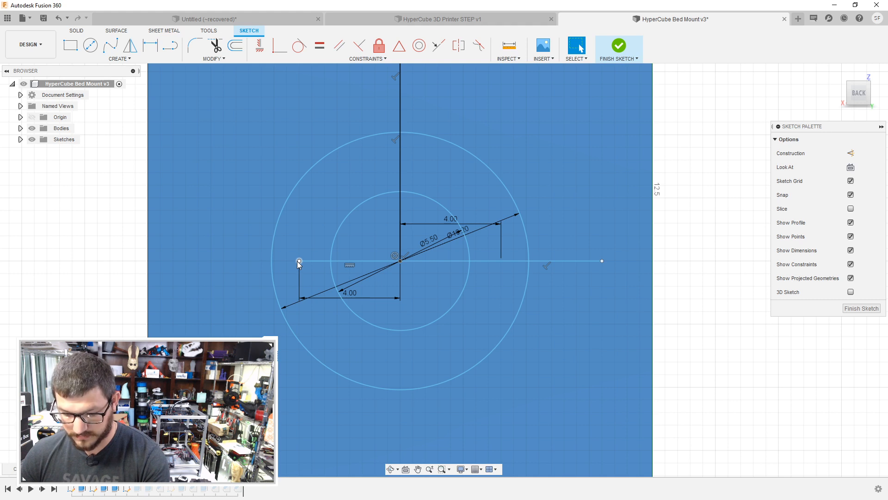
key("l")
left_click(299, 261)
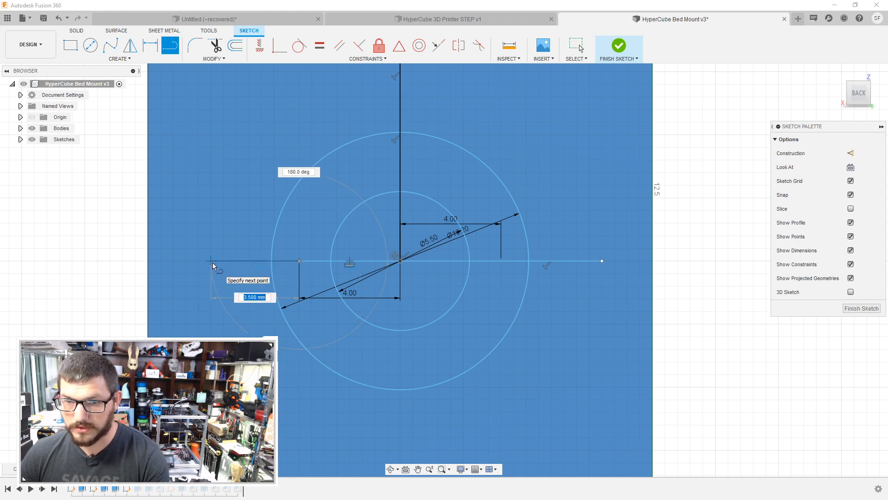
type("4")
key("Return")
key("Escape")
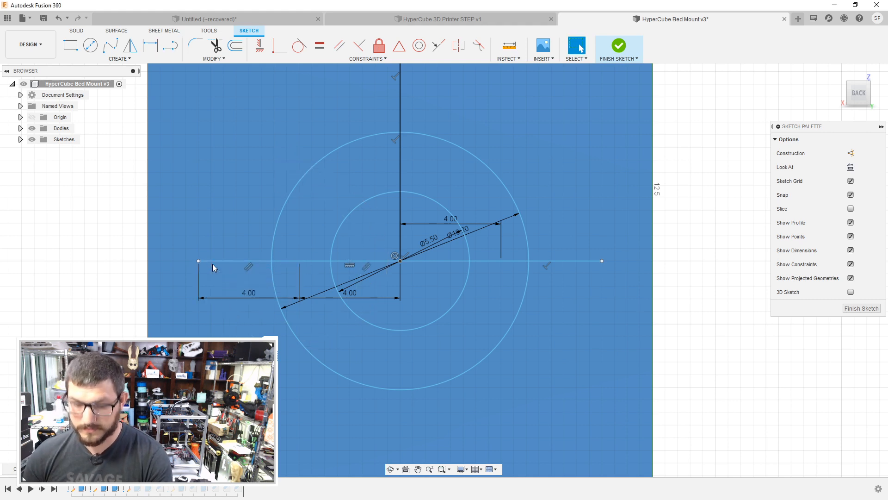
Step: Draw a 3 mm vertical line upward from the left end of the horizontal centre line
key("l")
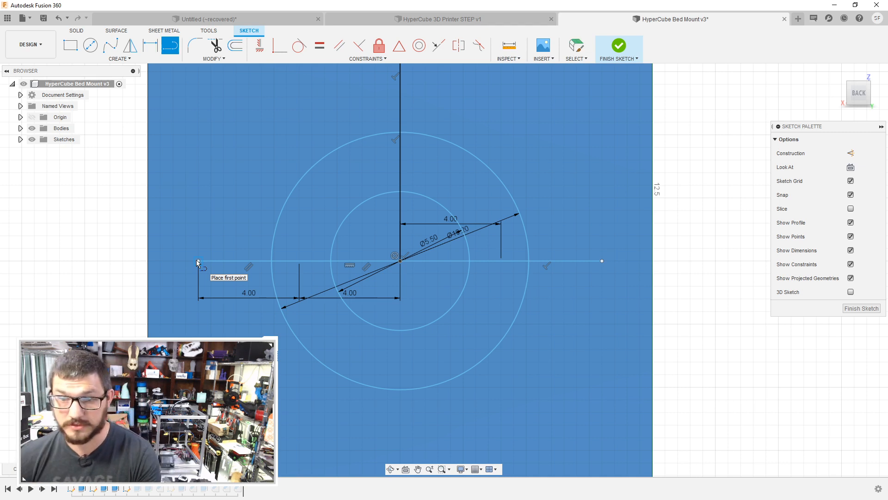
left_click(198, 261)
type("3")
key("Return")
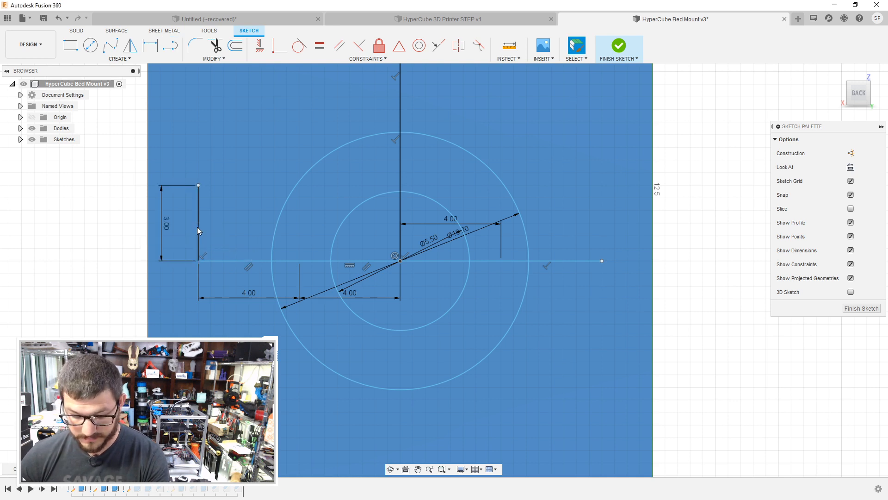
Step: Draw a 4 mm wide, 6 mm high rectangle from the top of the left vertical line, extending down toward the hole's side
key("r")
left_click(199, 185)
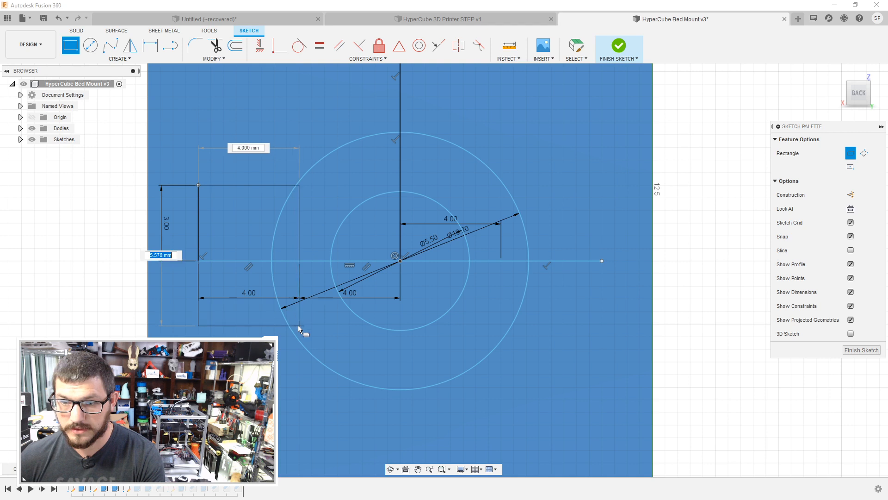
type("6")
key("Tab")
key("Return")
key("Escape")
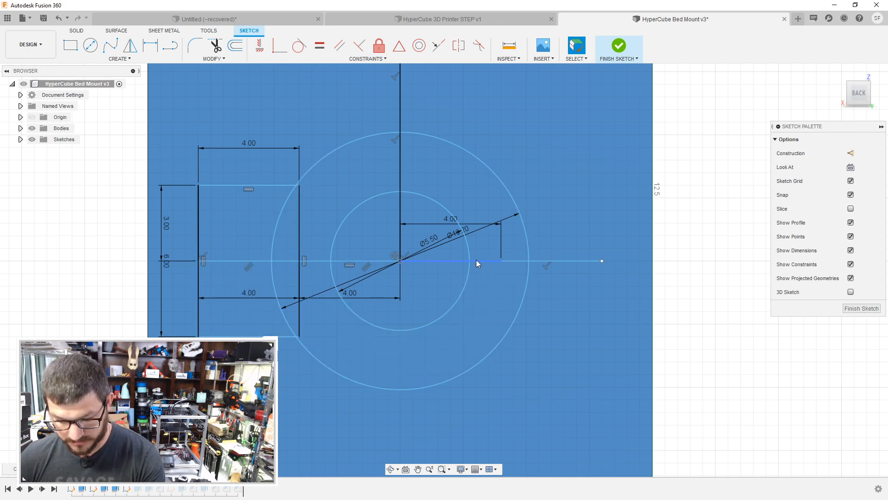
Step: Draw a 3 mm line up from the centre line's right end and a 4 by 6 mm rectangle from its top, mirroring the left one
key("r")
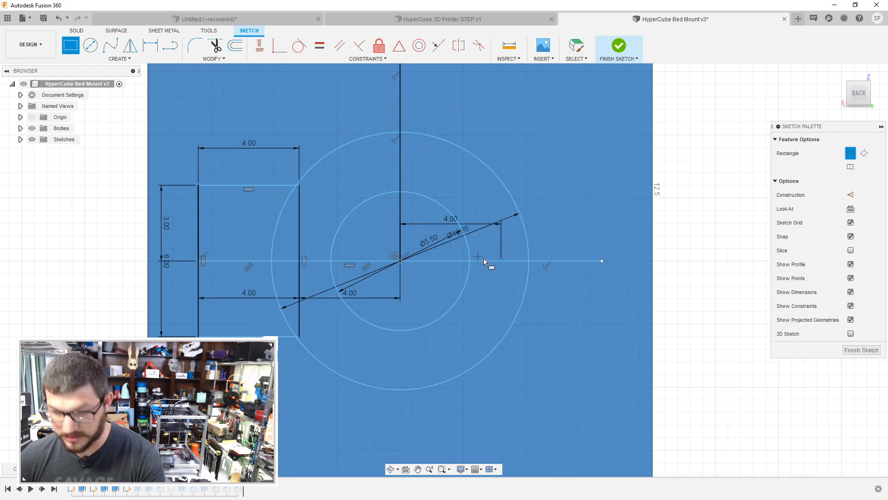
key("l")
left_click(602, 261)
type("3r")
left_click(602, 185)
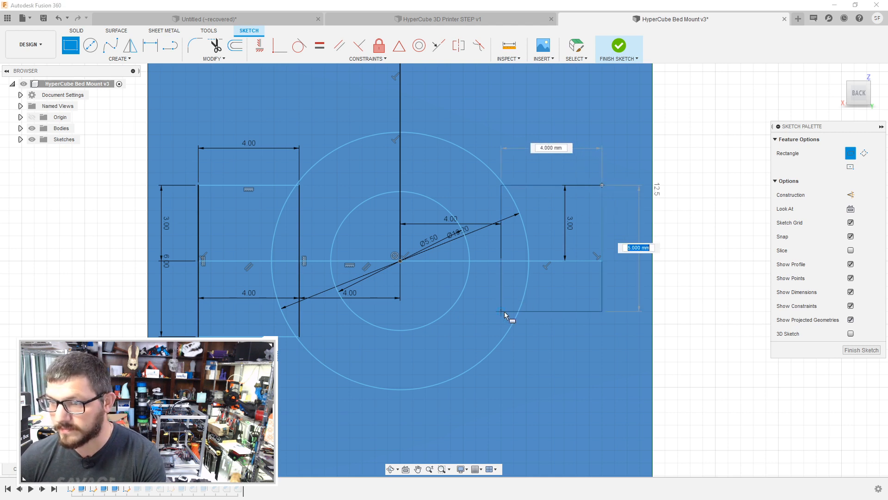
type("6")
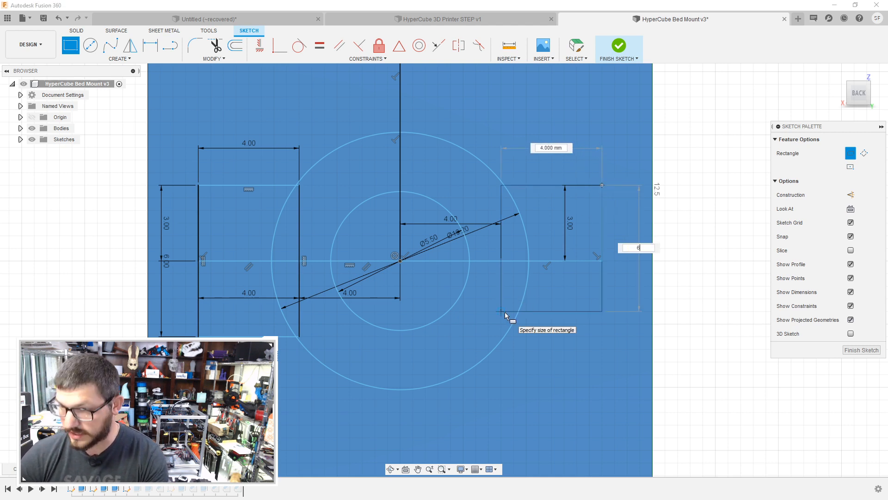
key("Return")
key("Escape")
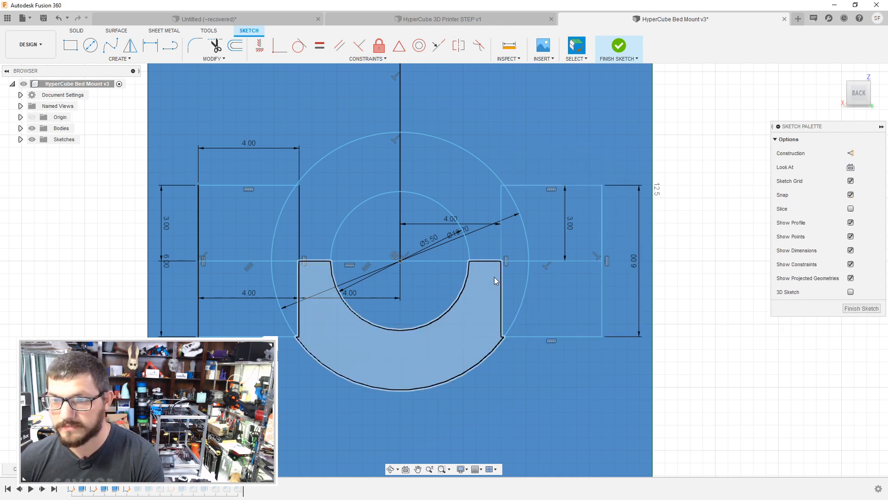
Step: Convert the horizontal lines crossing both rectangles to construction lines and finish the sketch
left_click(227, 262)
left_click(548, 262)
key("x")
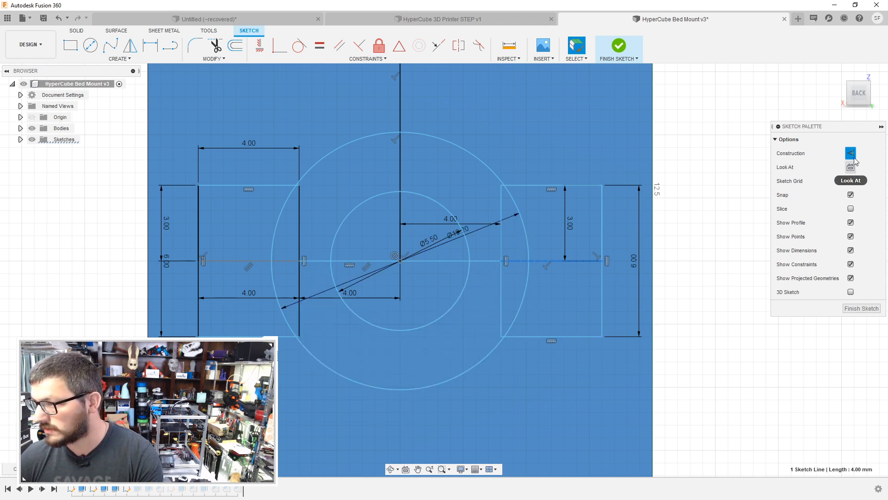
left_click(861, 308)
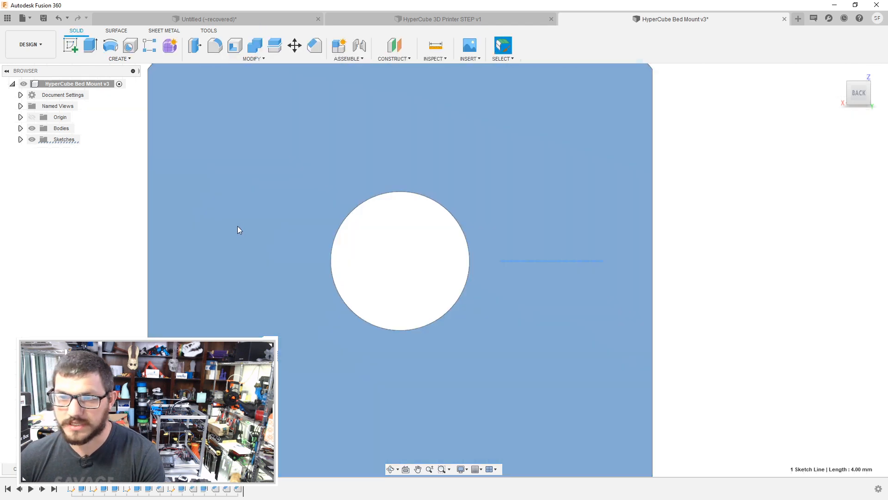
key("e")
left_click(246, 225)
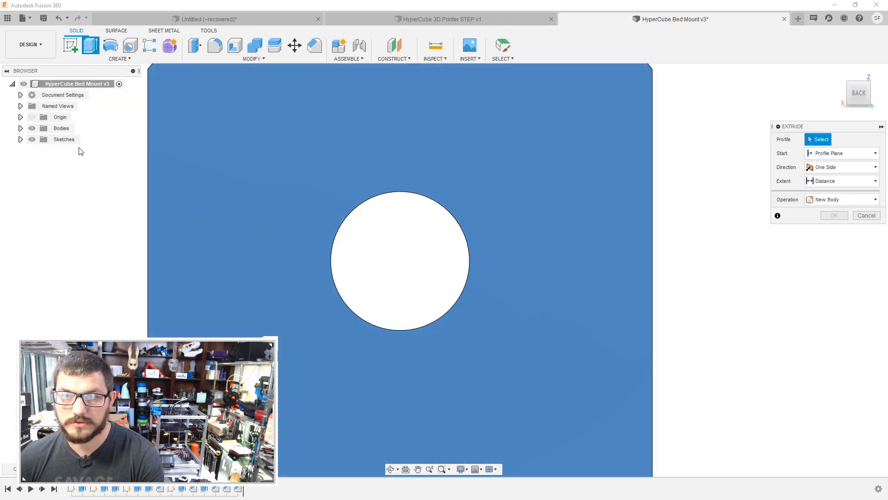
key("Escape")
Step: Show Sketch3 and extrude all four profile regions of the two rectangles 2 mm from the back face
left_click(20, 139)
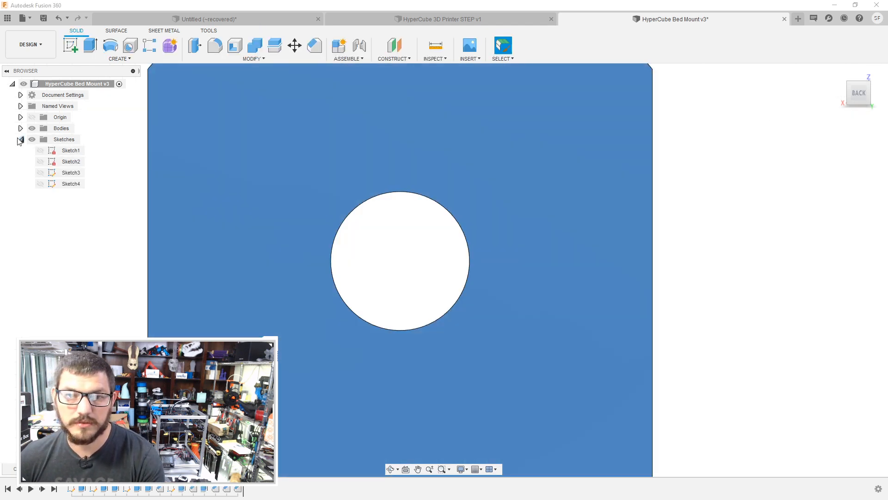
left_click(40, 172)
key("e")
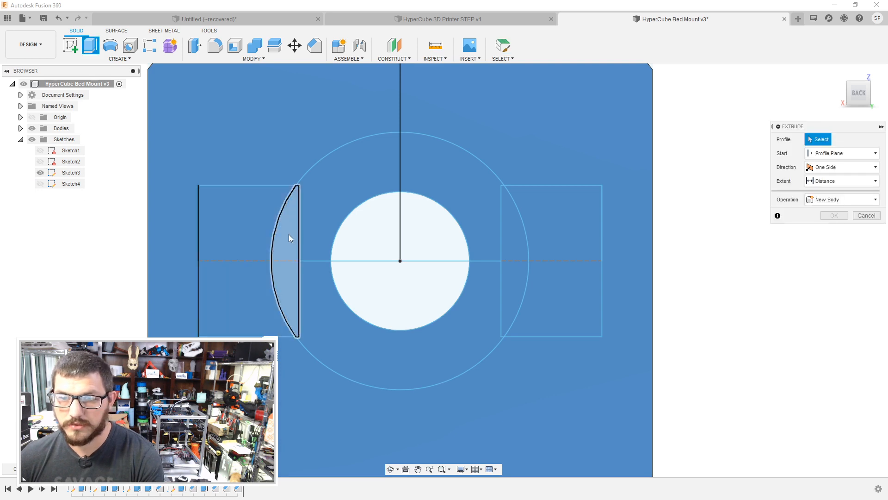
left_click(290, 238)
left_click(254, 254)
left_click(565, 278)
left_click(503, 252)
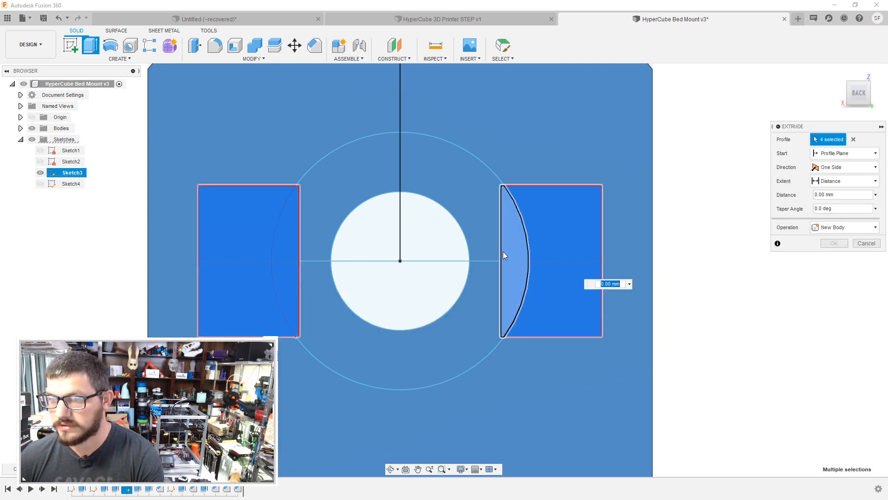
middle_click_drag(537, 237, 496, 239, "shift")
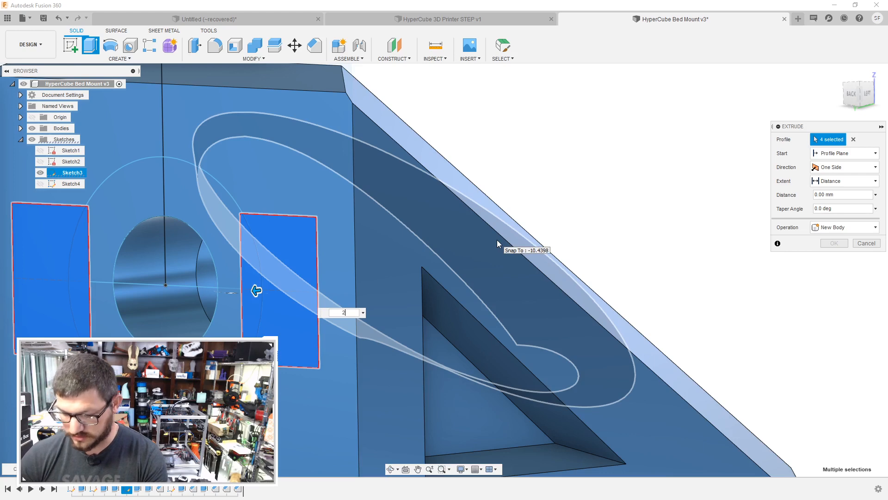
type("2")
key("Return")
middle_click_drag(501, 232, 525, 178, "shift")
key("Escape")
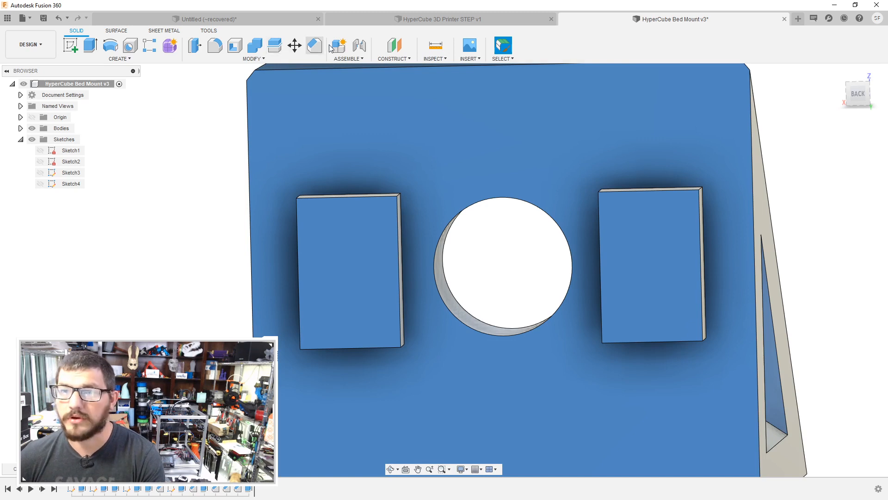
Step: Chamfer the upper and lower outer edges of both rectangular blocks on the back face by 1 mm
left_click(318, 51)
left_click(332, 196)
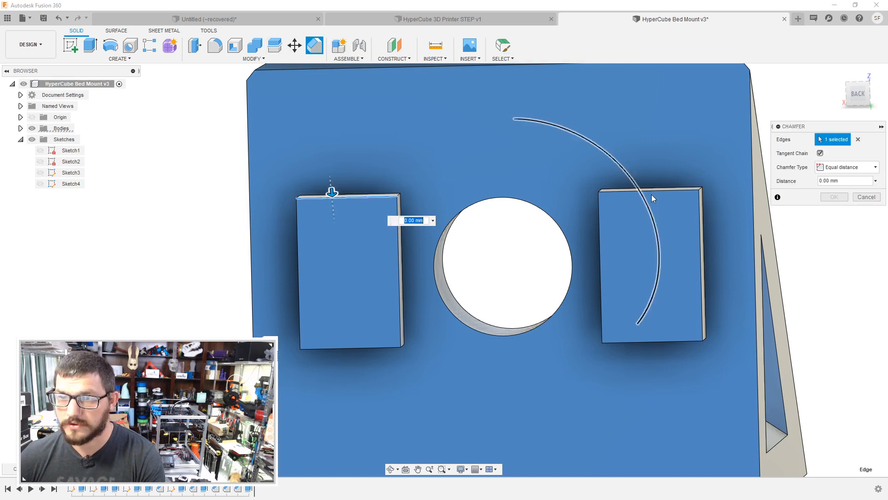
left_click(651, 191)
left_click(642, 339)
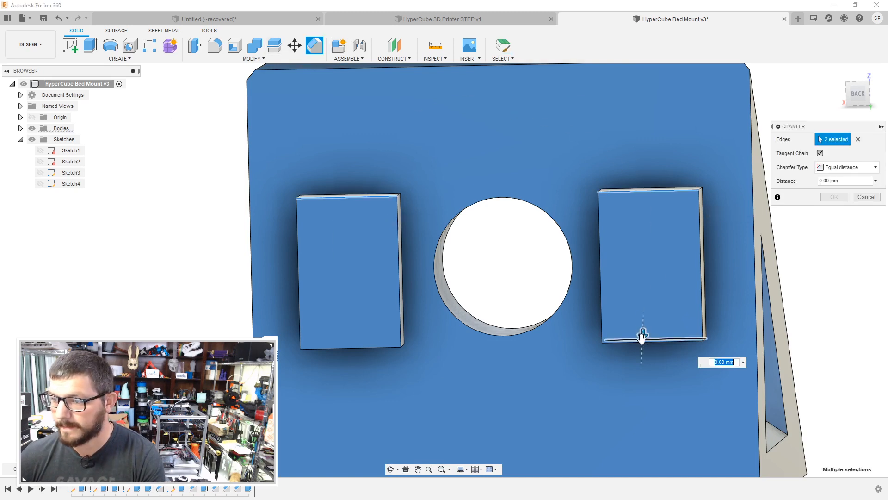
left_click(341, 349)
middle_click_drag(349, 309, 574, 280, "shift")
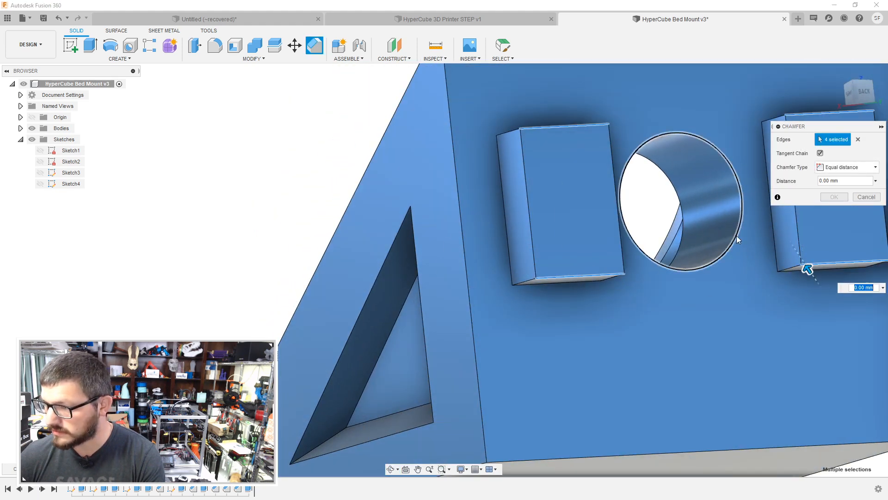
middle_click_drag(738, 242, 612, 314, "shift")
type("2")
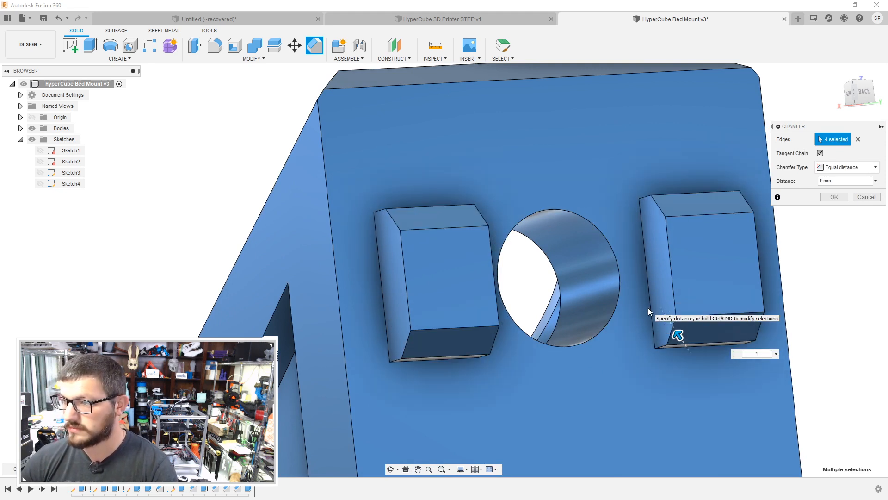
key("Return")
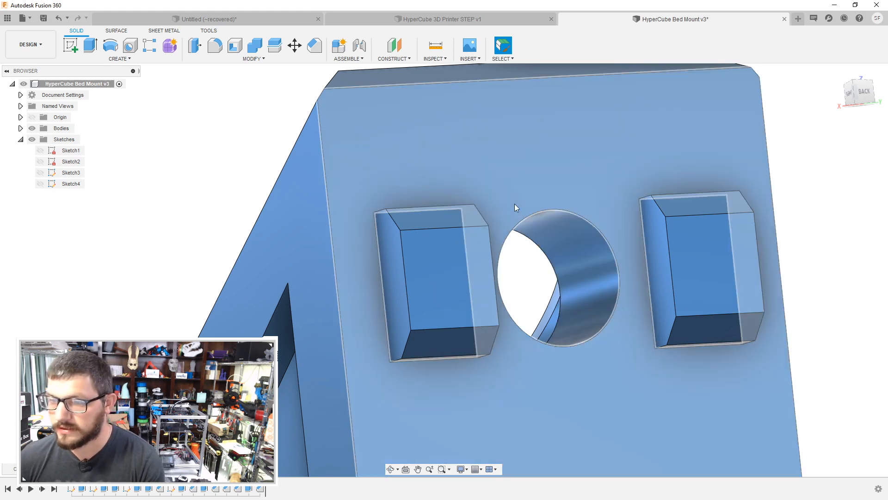
Step: Examine the finished bed mount from the back, side and front, including the chamfered blocks beside the hole
middle_click_drag(517, 207, 449, 330, "shift")
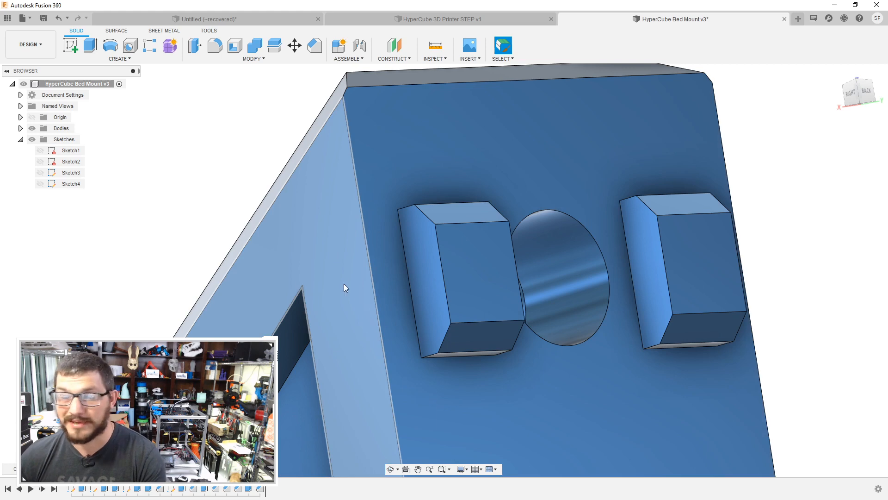
middle_click_drag(454, 272, 426, 275, "shift")
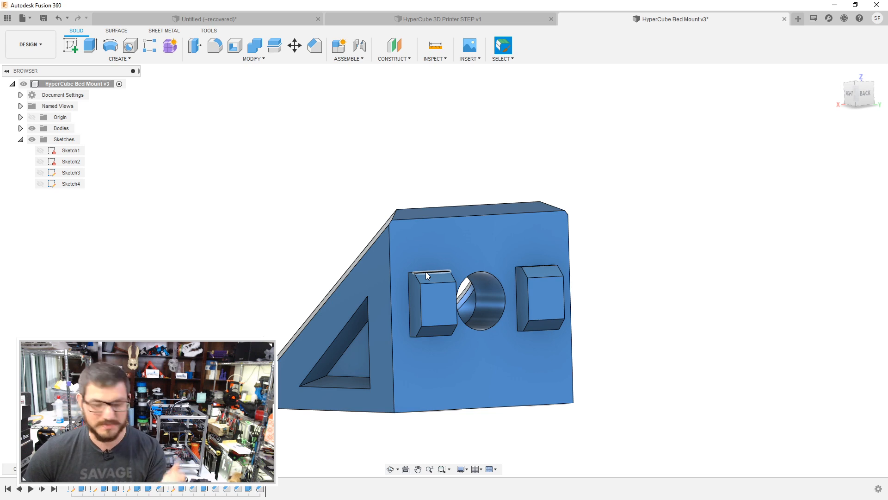
scroll(526, 297, "down", 2)
middle_click_drag(442, 236, 505, 269, "shift")
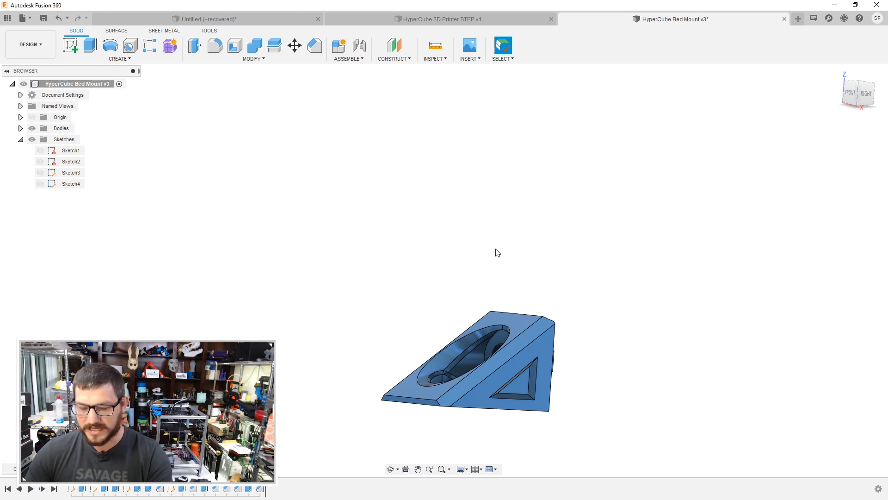
left_click_drag(513, 241, 426, 237)
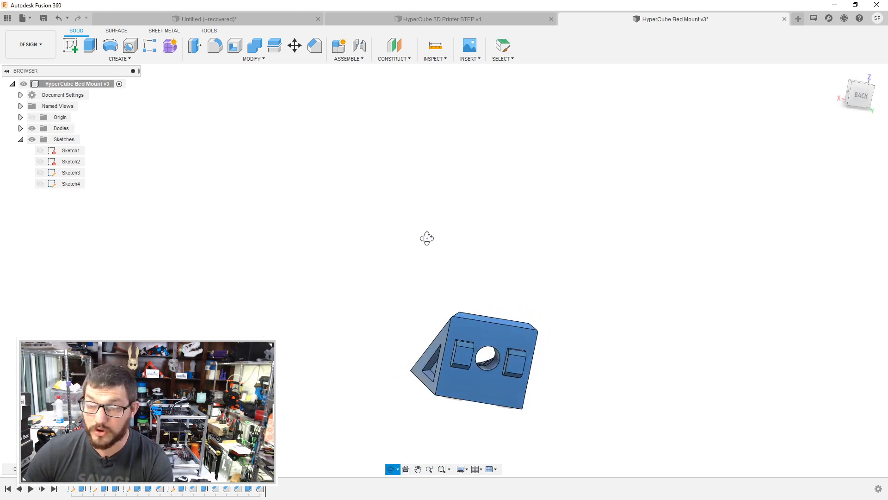
key("Escape")
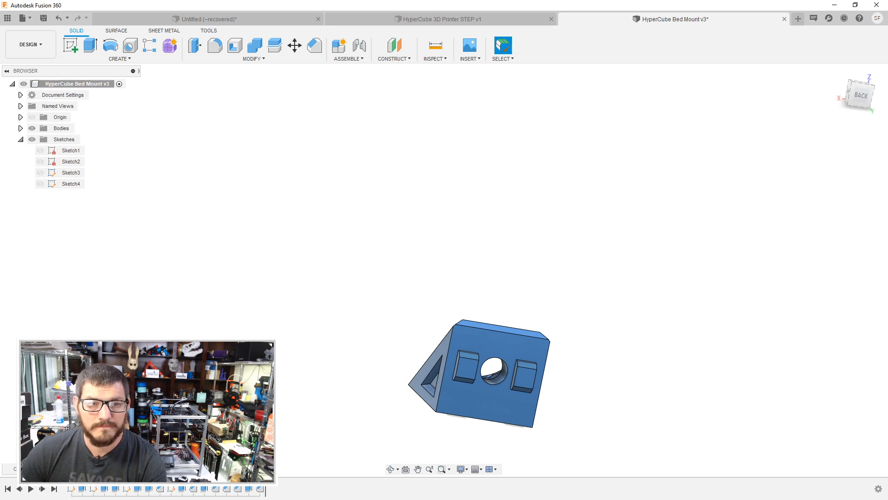
scroll(359, 234, "down", 1)
middle_click_drag(403, 226, 490, 260)
scroll(401, 232, "up", 1)
scroll(400, 232, "down", 3)
Step: Save the HyperCube Bed Mount design and close its document
key("ctrl+s")
left_click(444, 263)
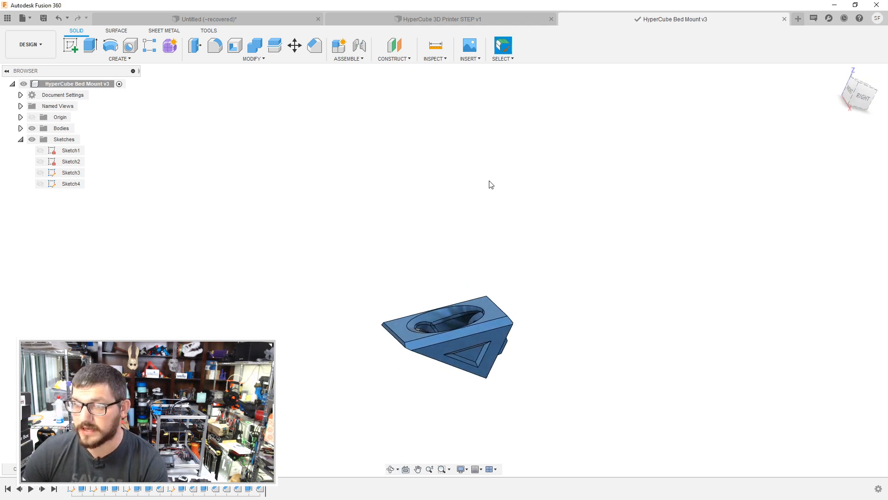
left_click(783, 20)
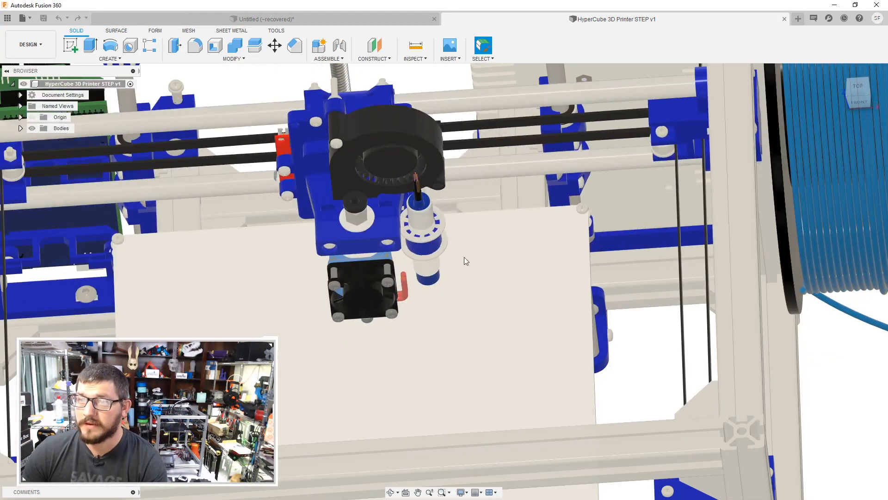
Step: Switch to Simplify3D and centre and arrange the wider E3D clamp and fixed lower mount models on the build plate
key("ctrl+Tab")
middle_click_drag(465, 256, 461, 290, "shift")
left_click(455, 274)
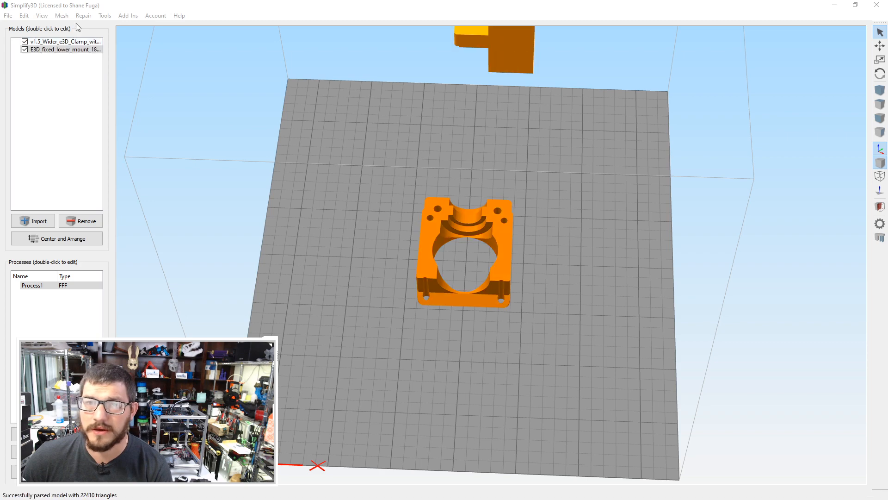
left_click(71, 241)
left_click_drag(500, 183, 491, 282)
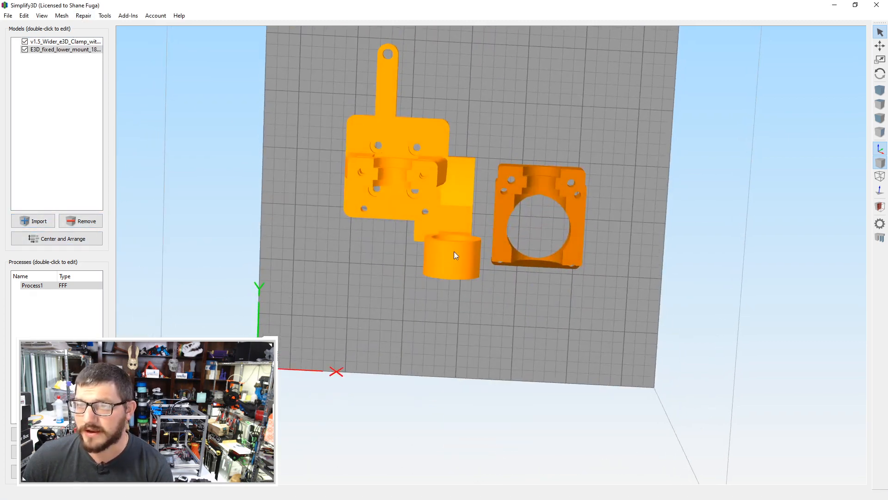
scroll(408, 163, "up", 3)
right_click_drag(401, 161, 505, 291)
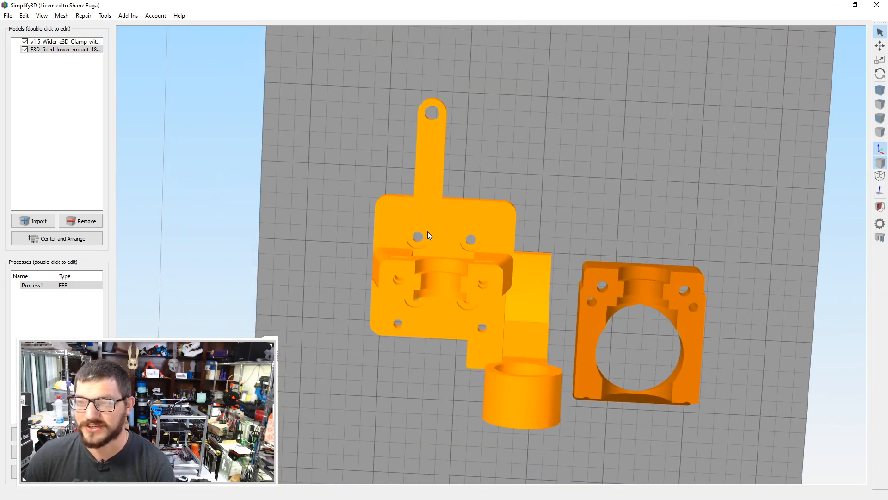
left_click_drag(522, 152, 523, 130)
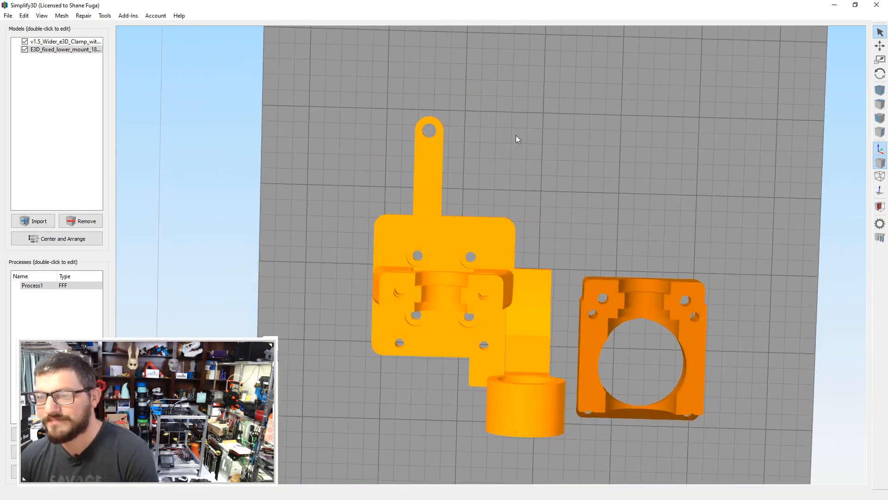
left_click_drag(547, 258, 412, 396)
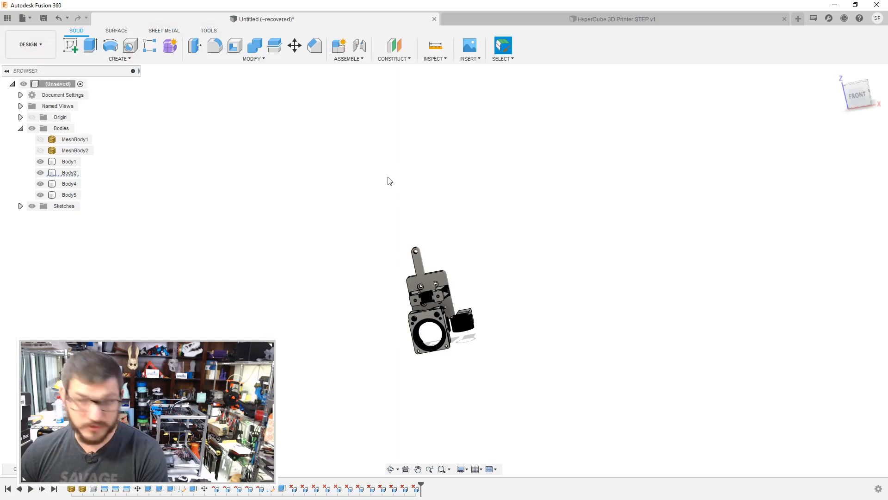
Step: Switch to the HyperCube 3D Printer STEP document in Fusion 360 and examine the print-head carriage and sensor mount from the front and side
left_click(559, 21)
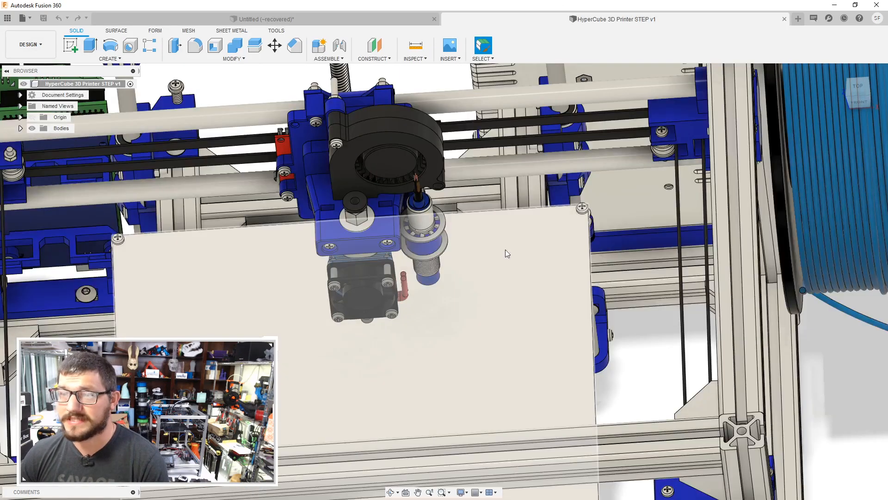
middle_click_drag(522, 257, 557, 363, "shift")
left_click_drag(559, 353, 557, 341)
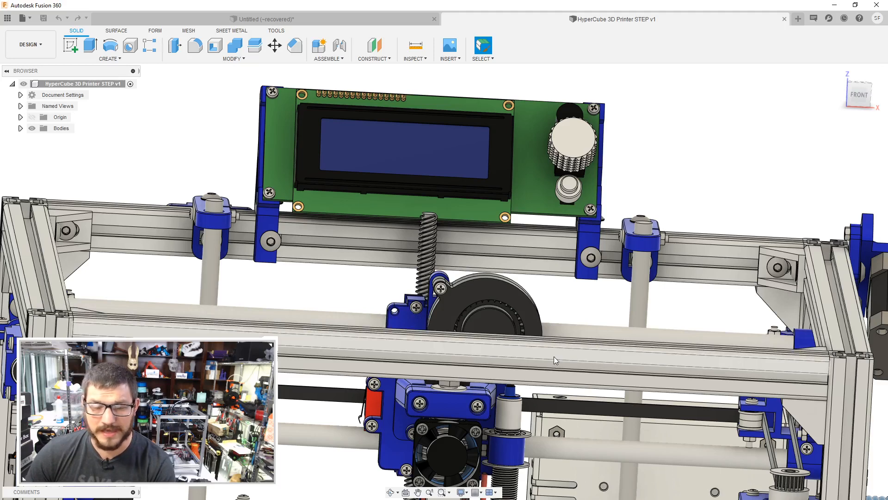
middle_click_drag(582, 369, 573, 288)
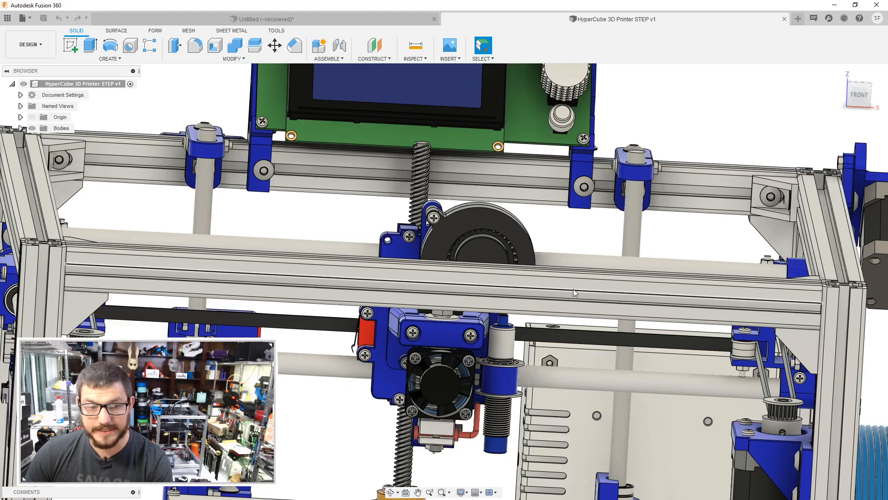
middle_click_drag(538, 461, 458, 315)
scroll(512, 360, "up", 4)
scroll(512, 360, "down", 5)
middle_click_drag(458, 315, 528, 335)
middle_click_drag(528, 335, 538, 344, "shift")
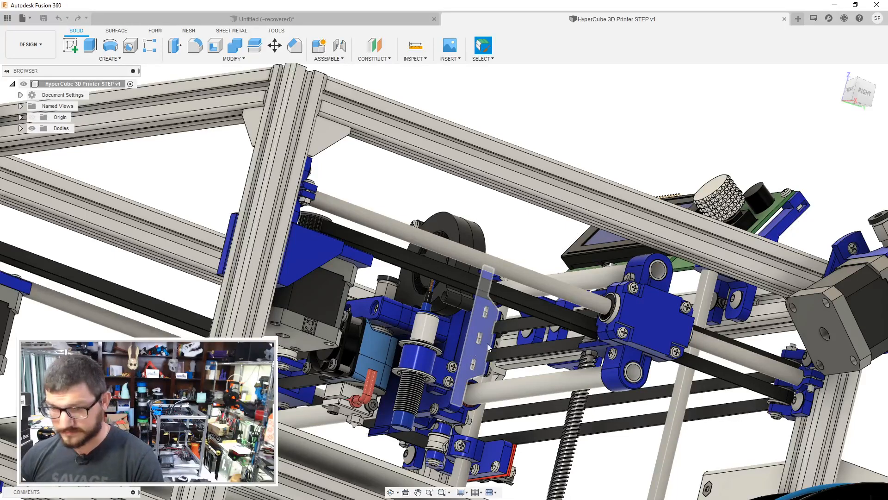
scroll(468, 349, "up", 5)
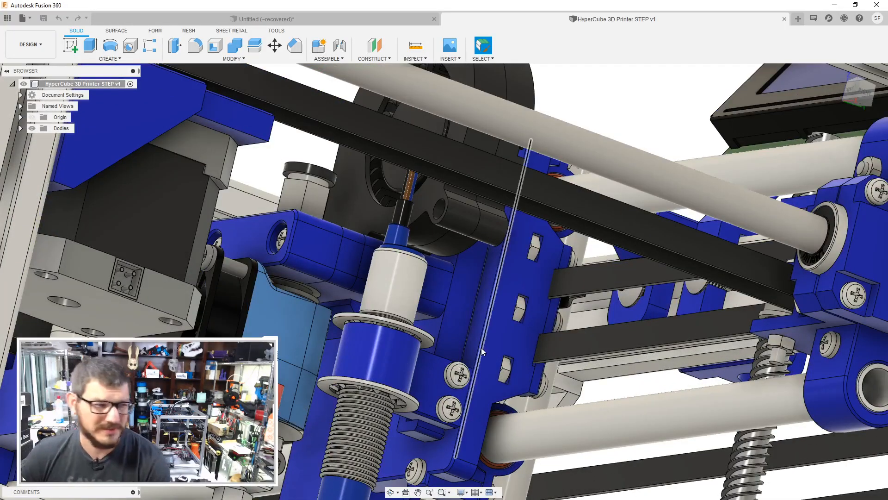
scroll(478, 343, "up", 5)
scroll(420, 273, "up", 2)
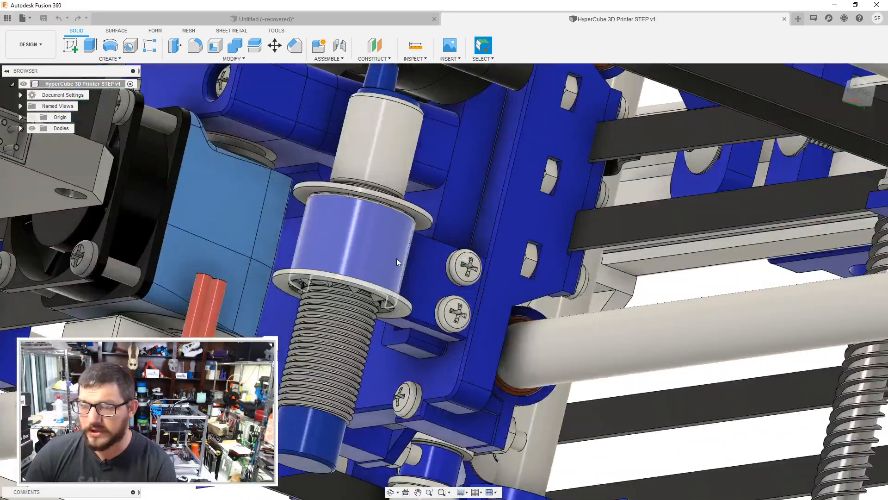
middle_click_drag(410, 327, 165, 170, "shift")
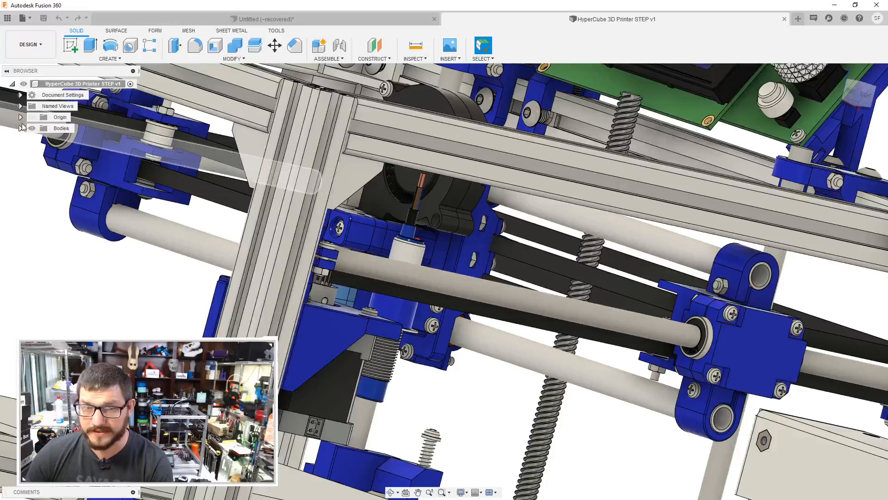
Step: Select the flat plate face with two holes beside the print-head sensor and locate its body in the expanded list of bodies
left_click(21, 129)
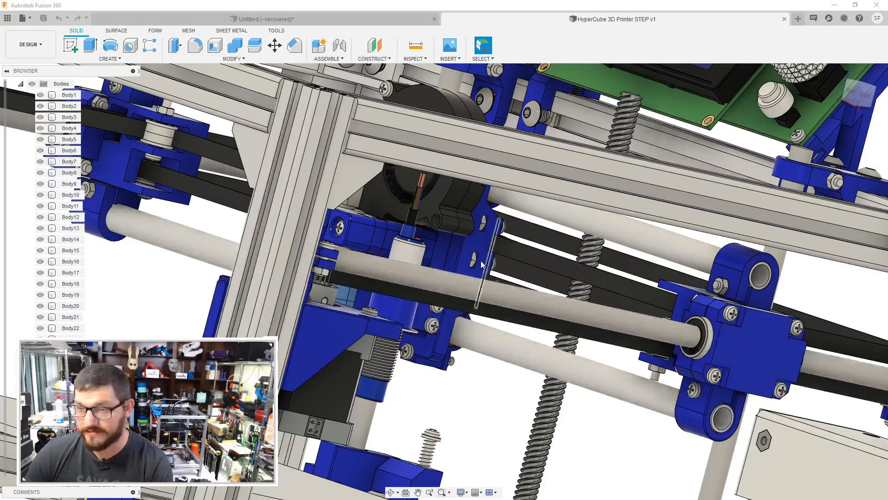
scroll(28, 100, "up", 1)
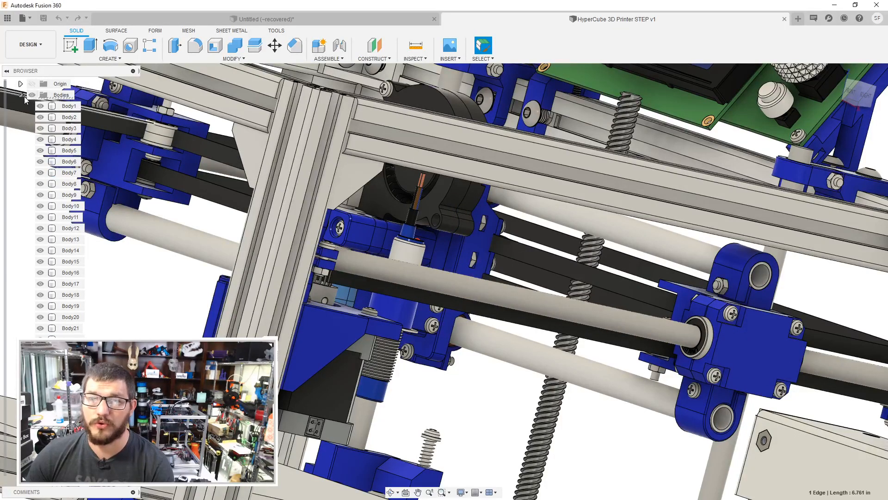
left_click(21, 95)
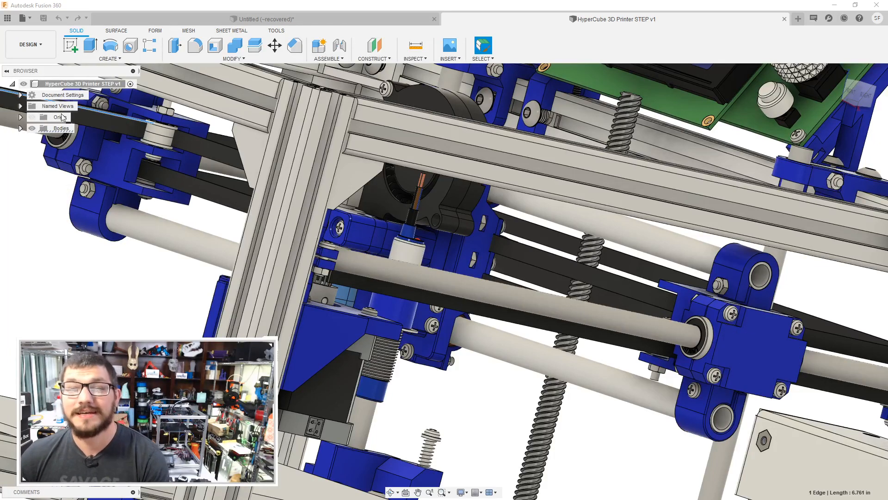
left_click(20, 129)
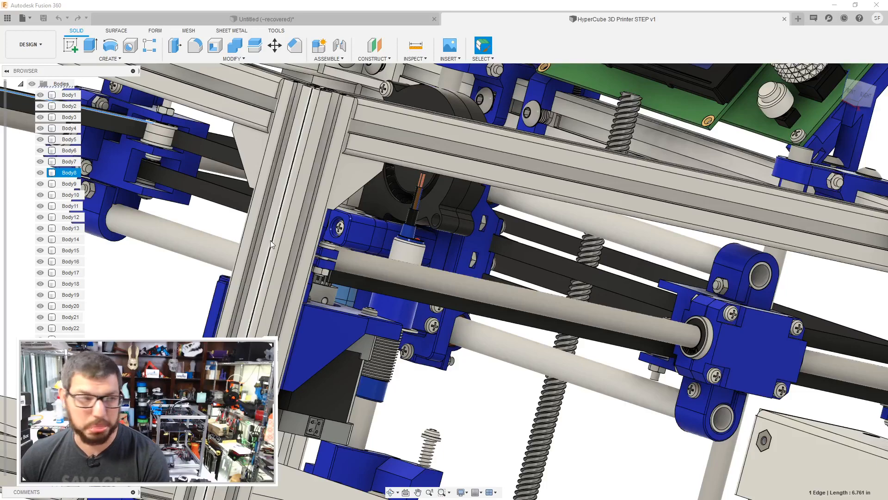
scroll(450, 241, "up", 5)
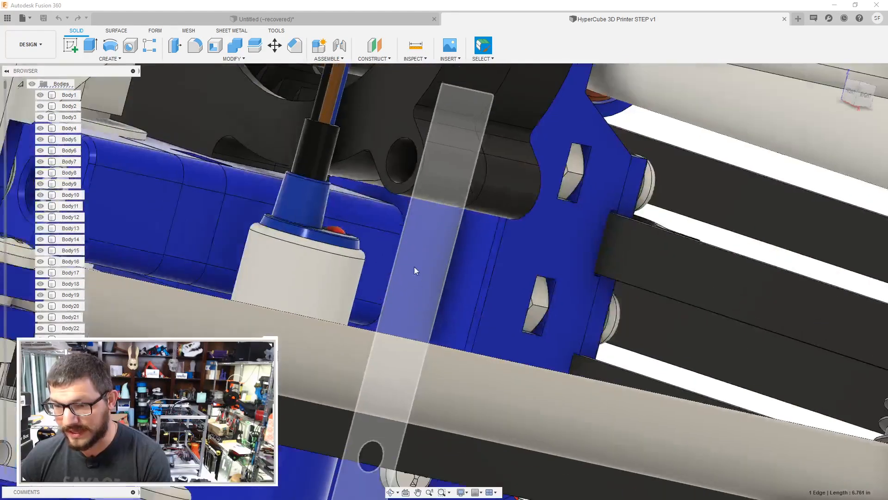
scroll(417, 279, "down", 2)
left_click(413, 256)
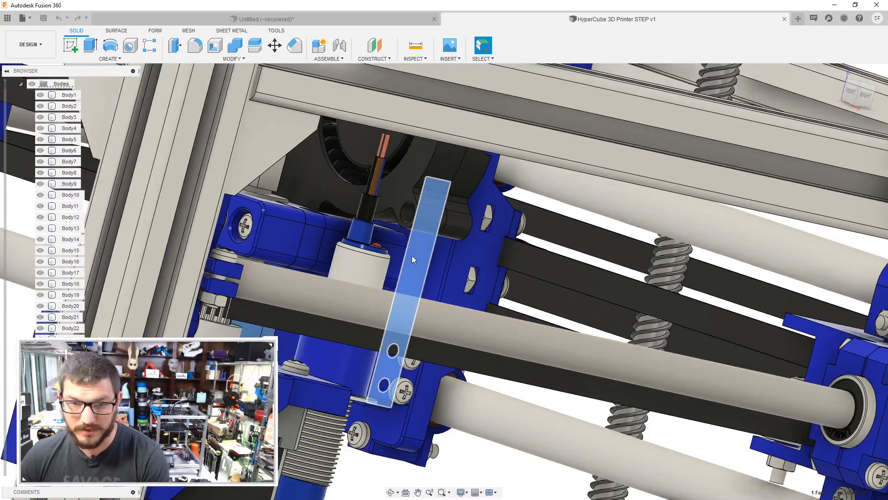
scroll(64, 181, "down", 3)
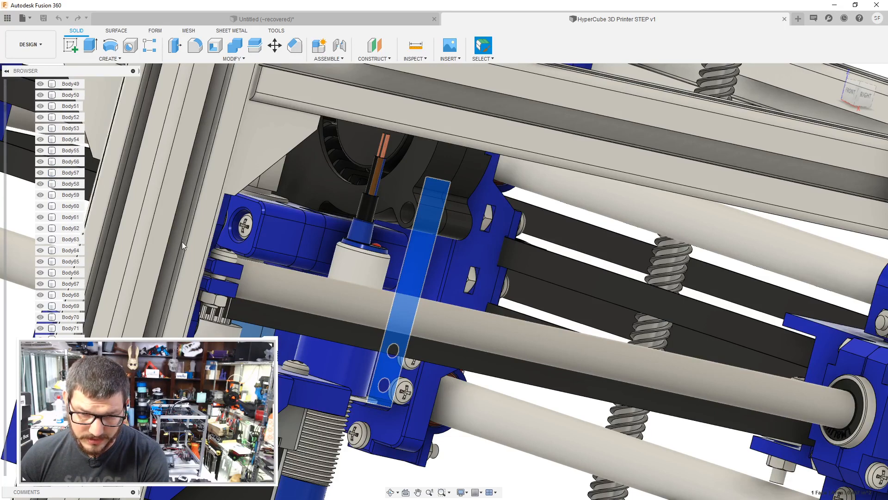
right_click(413, 260)
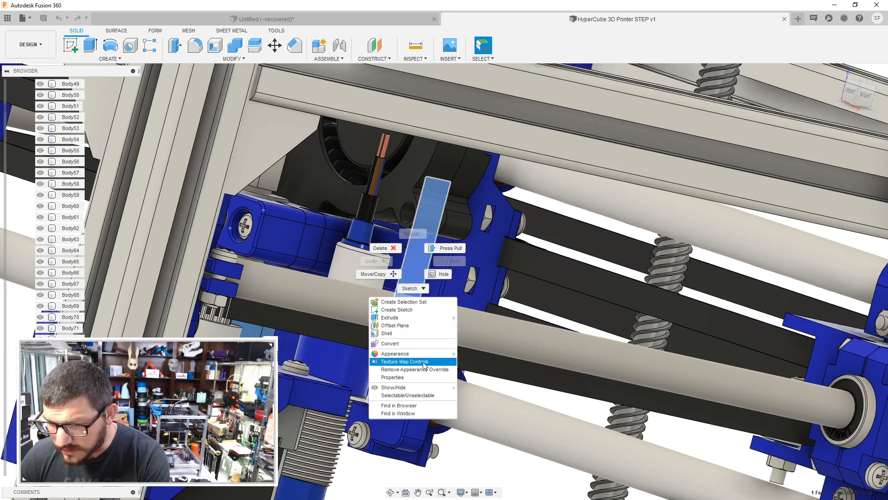
left_click(420, 407)
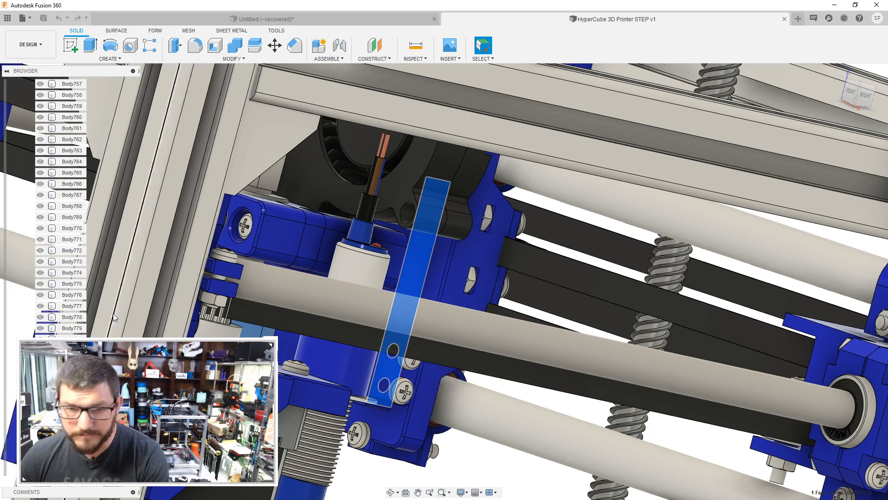
Step: Copy the hotend mount body that contains the selected plate face
scroll(74, 393, "down", 2)
left_click(72, 417)
right_click(66, 199)
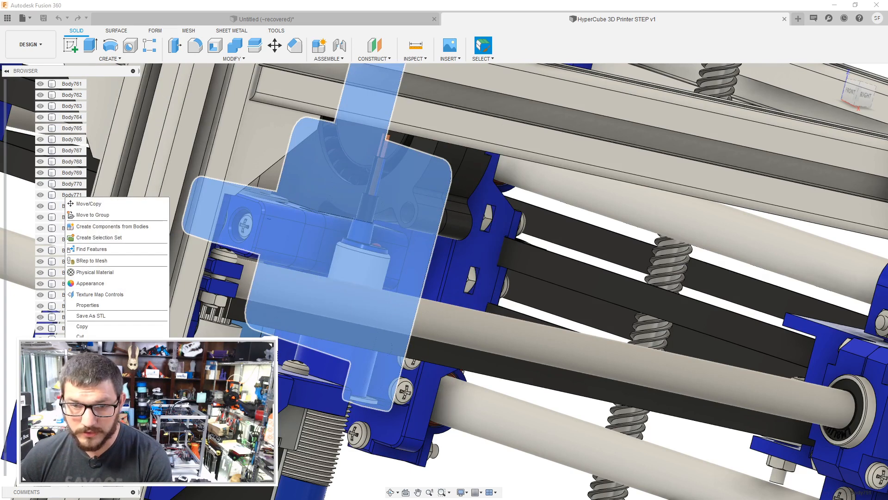
left_click(96, 325)
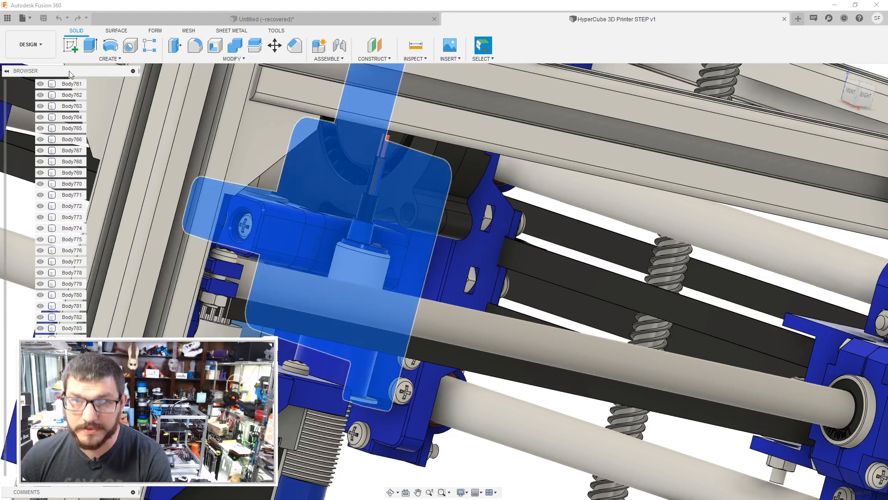
Step: Create a new empty design to receive the copied hotend mount body
left_click(22, 18)
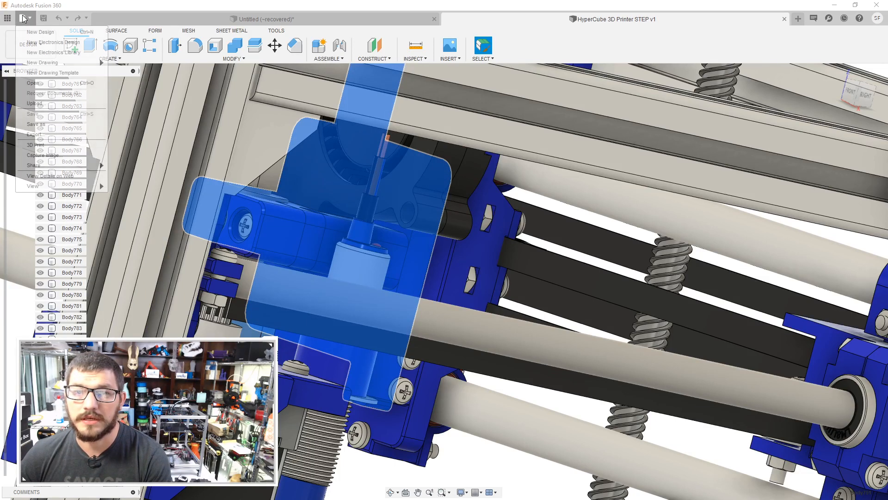
left_click(40, 33)
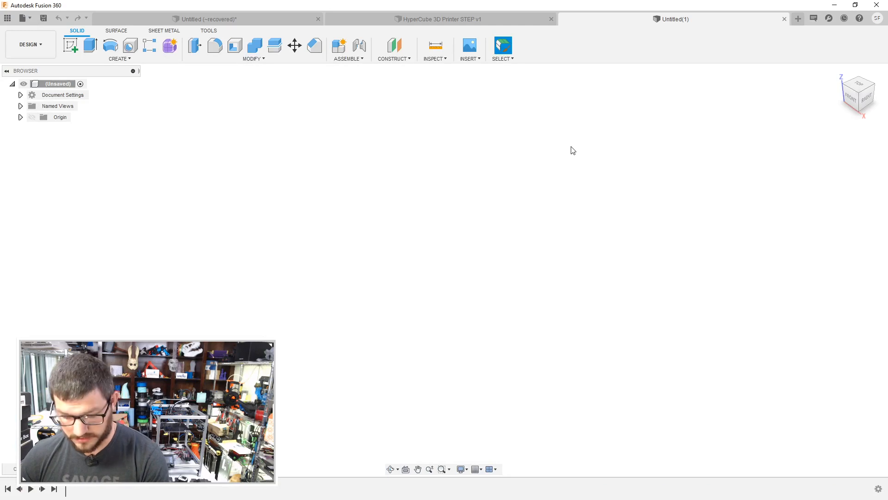
right_click(507, 204)
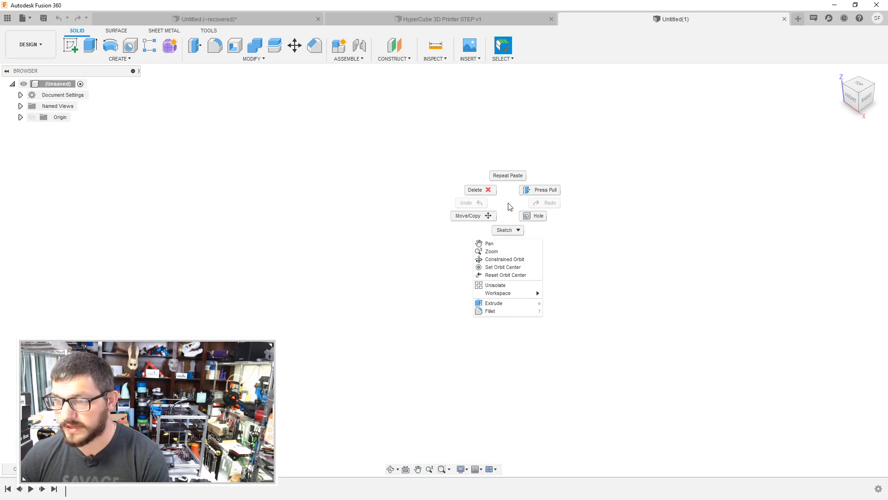
left_click(418, 280)
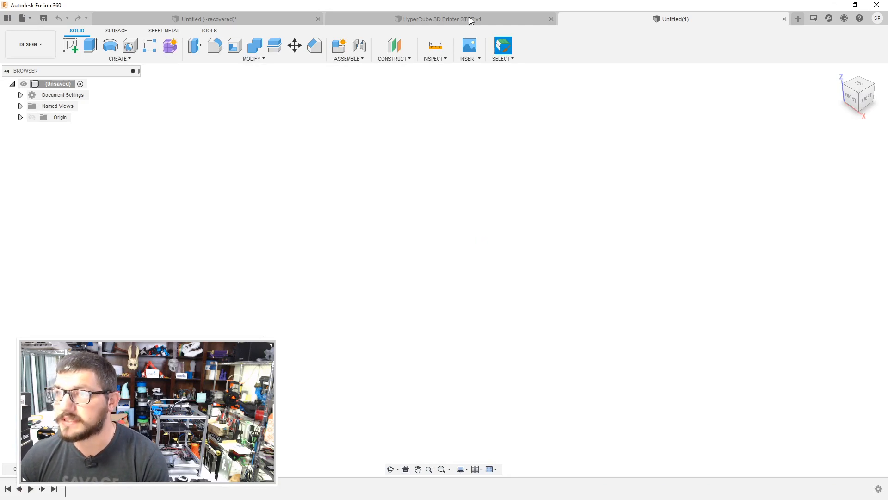
Step: Copy the hotend mount body from the printer assembly again and try to paste it into the new design
left_click(471, 20)
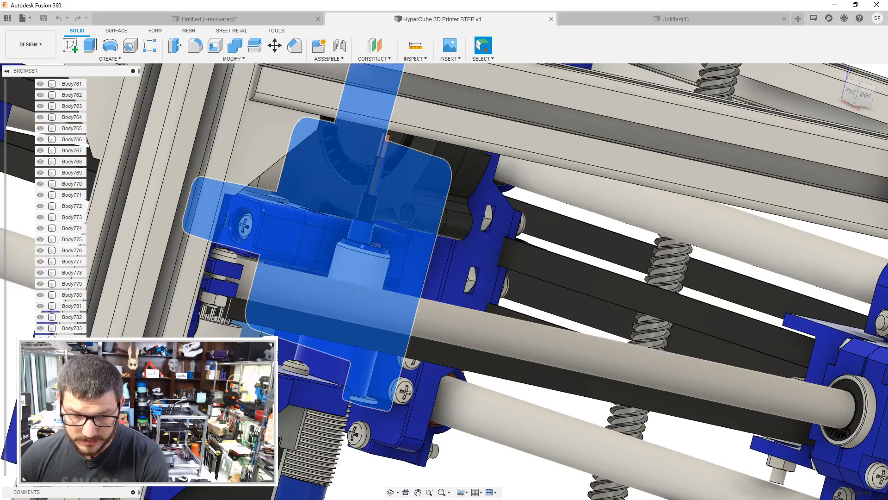
right_click(79, 184)
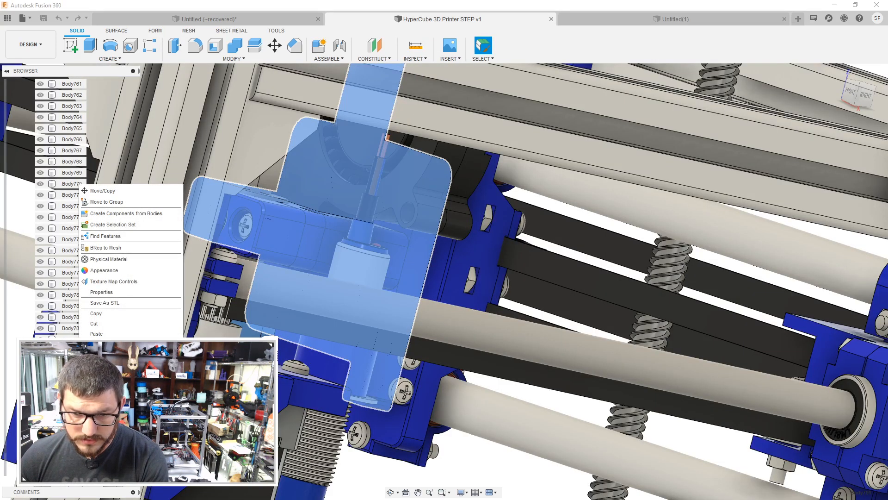
left_click(106, 313)
left_click(592, 18)
right_click(353, 288)
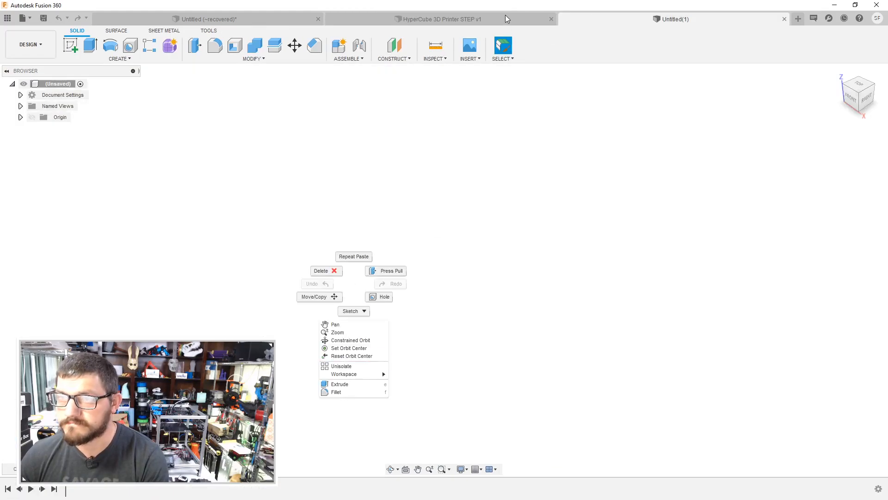
left_click(361, 259)
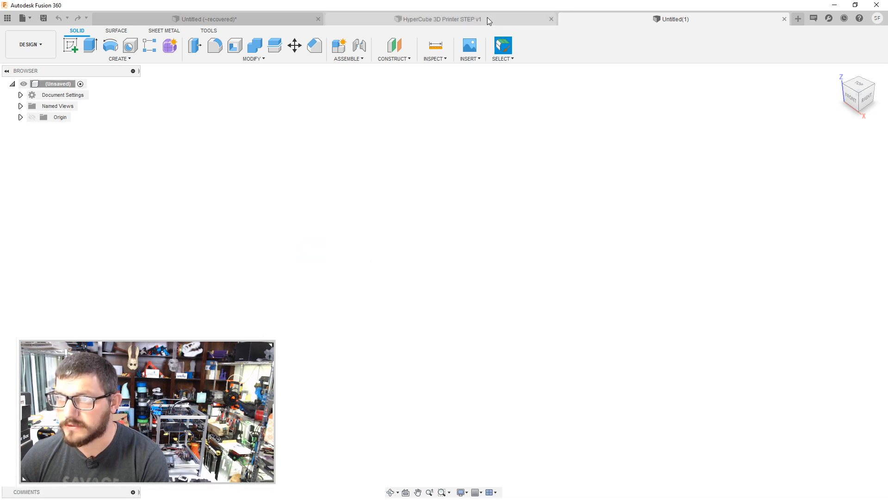
Step: Create a component from the hotend mount body in the HyperCube 3D Printer STEP document and copy that component
left_click(487, 18)
right_click(68, 188)
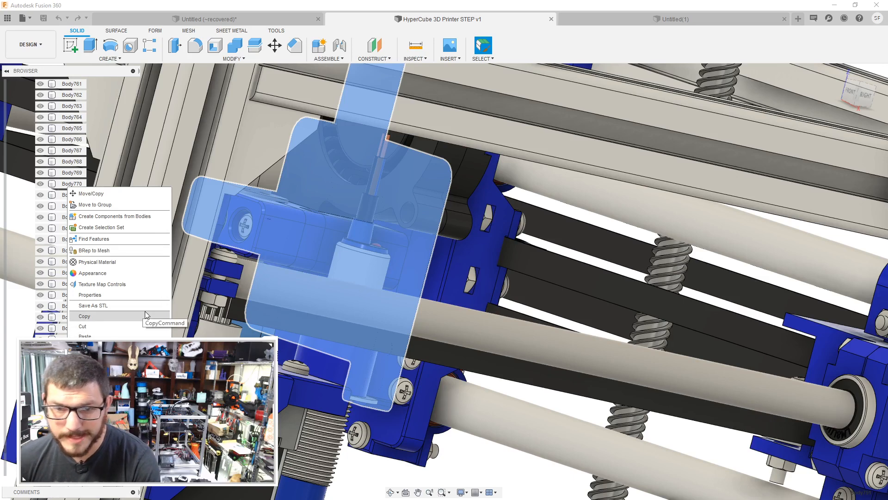
left_click(135, 217)
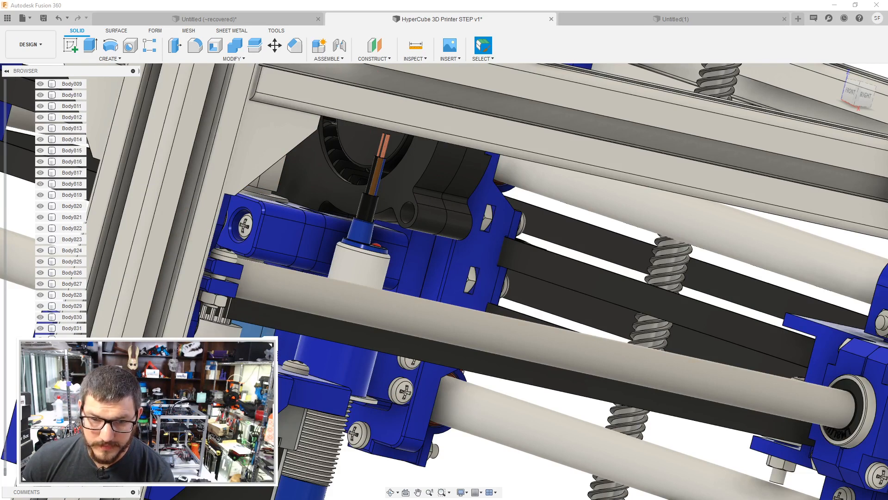
right_click(71, 204)
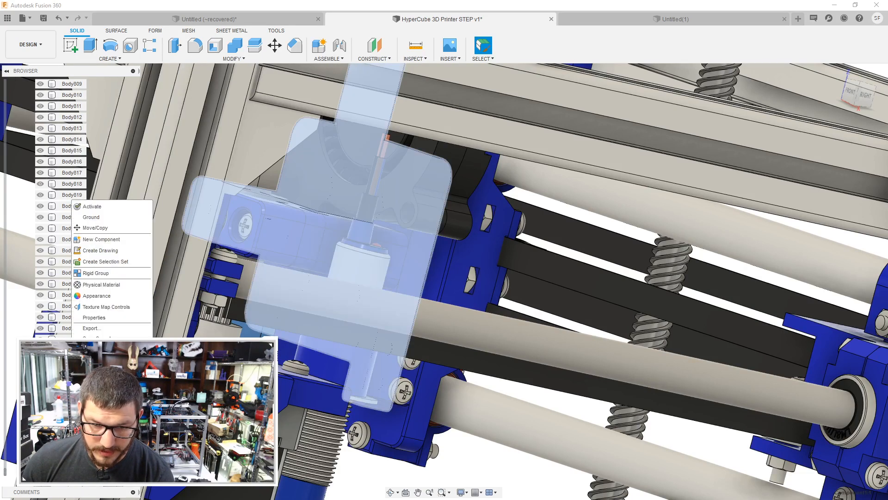
key("Escape")
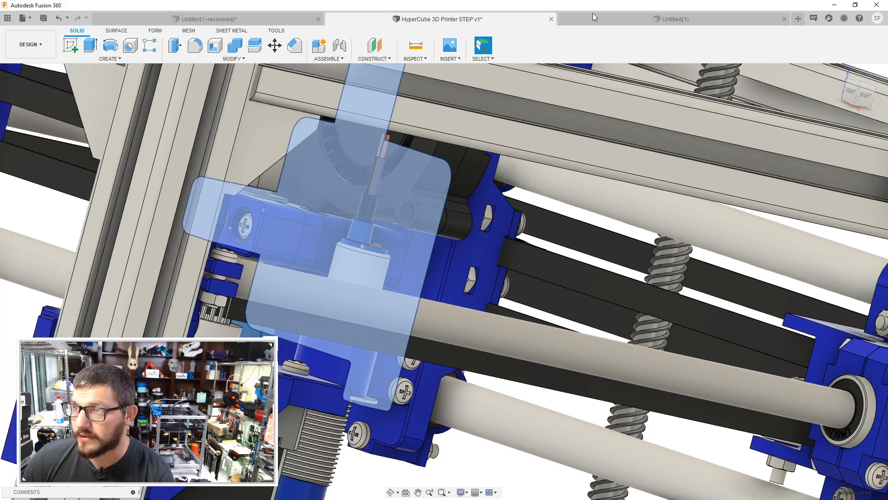
Step: Paste the copied hotend mount into the empty design as a new independent component
left_click(592, 19)
right_click(432, 208)
left_click(421, 288)
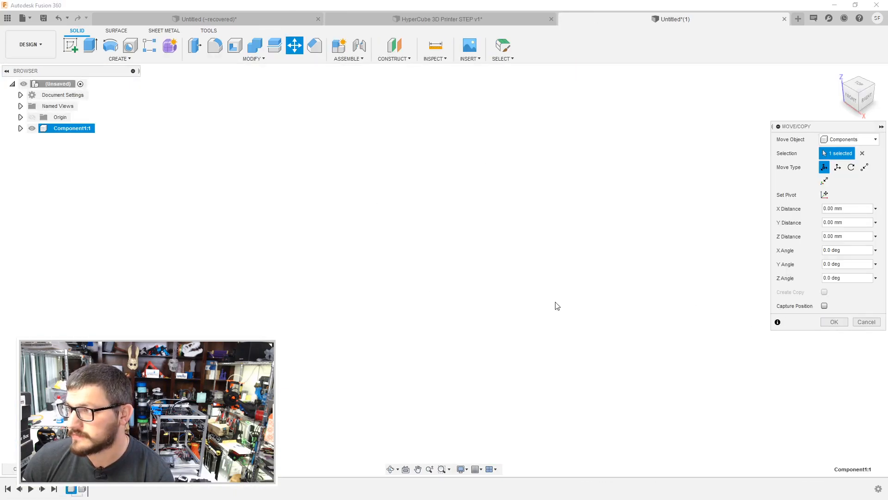
Step: Show the origin, move the pasted hotend mount component down close to it, and hide the origin again
left_click(32, 120)
mouse_move(493, 182)
middle_mouse_down("shift")
mouse_move(568, 188)
mouse_move(537, 198)
mouse_move(493, 185)
middle_mouse_up("shift")
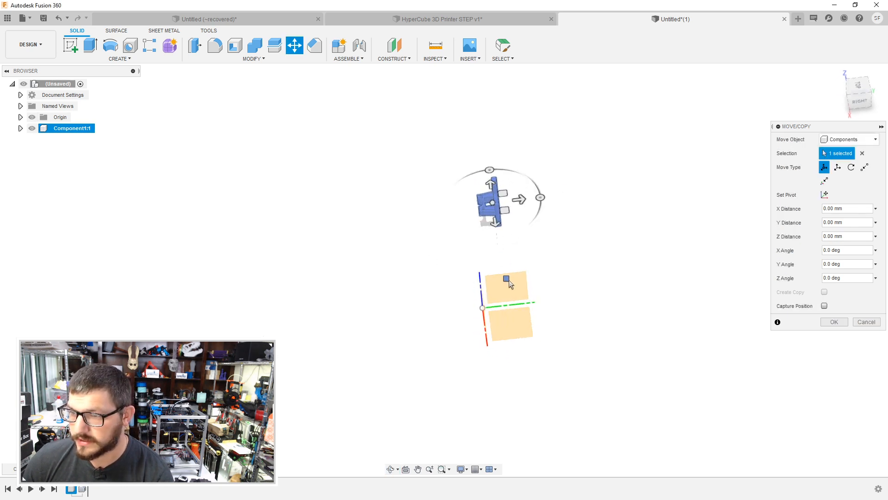
left_click_drag(490, 183, 498, 283)
middle_click_drag(546, 256, 576, 231, "shift")
scroll(508, 311, "up", 4)
scroll(539, 282, "up", 3)
left_click(832, 321)
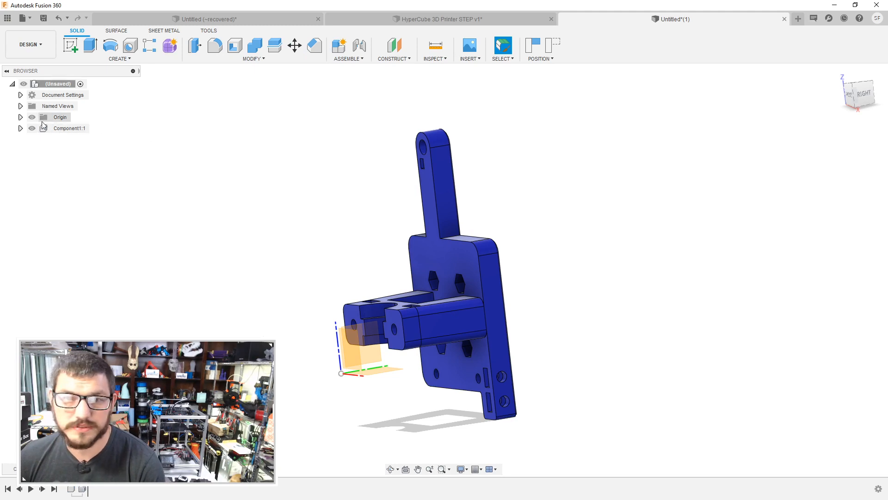
left_click(33, 117)
mouse_move(298, 202)
middle_mouse_down("shift")
mouse_move(329, 193)
mouse_move(284, 199)
mouse_move(299, 206)
middle_mouse_up("shift")
key("Escape")
Step: Find the body of the round sensor holder beside the print head in the printer assembly and create a component from it
left_click(423, 19)
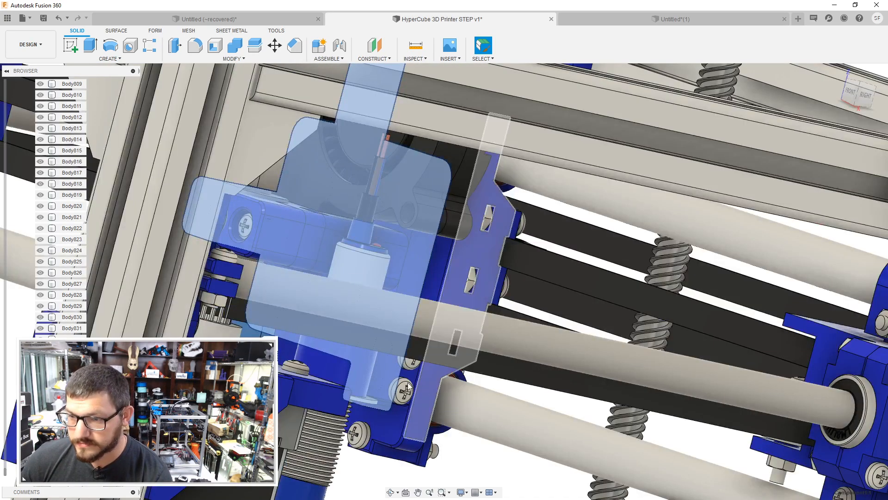
middle_click_drag(374, 379, 346, 365, "shift")
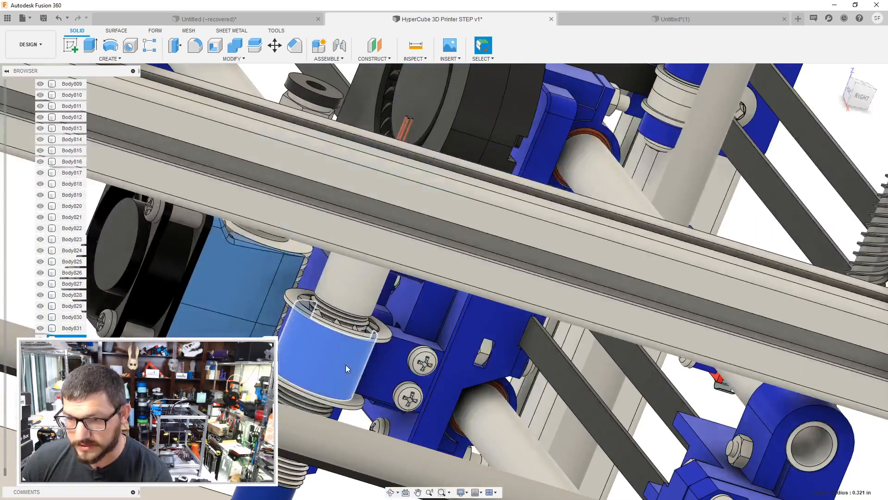
right_click(359, 357)
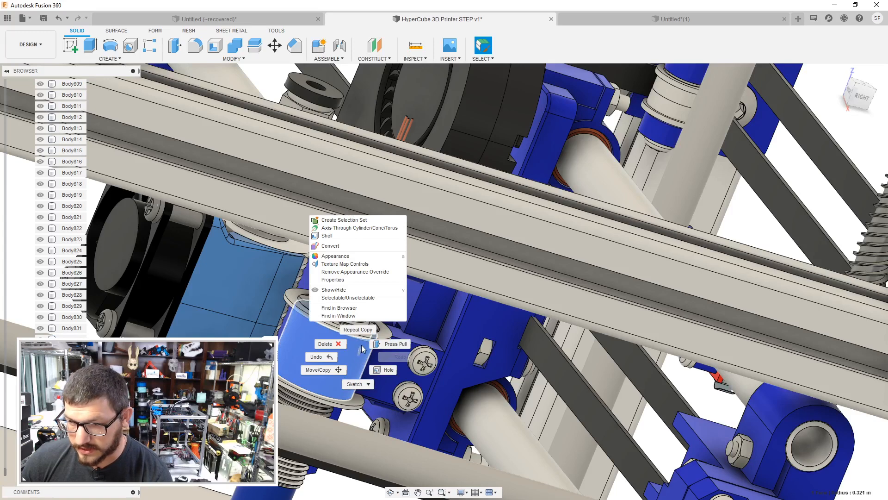
left_click(355, 309)
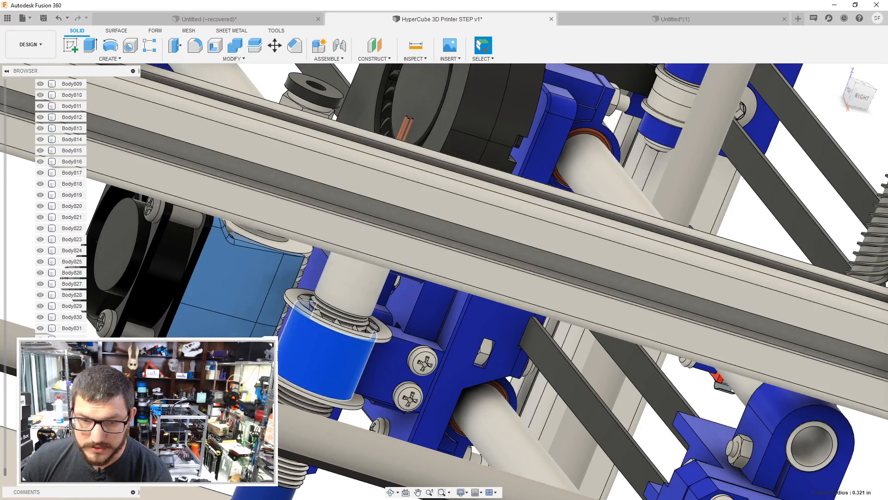
right_click(75, 338)
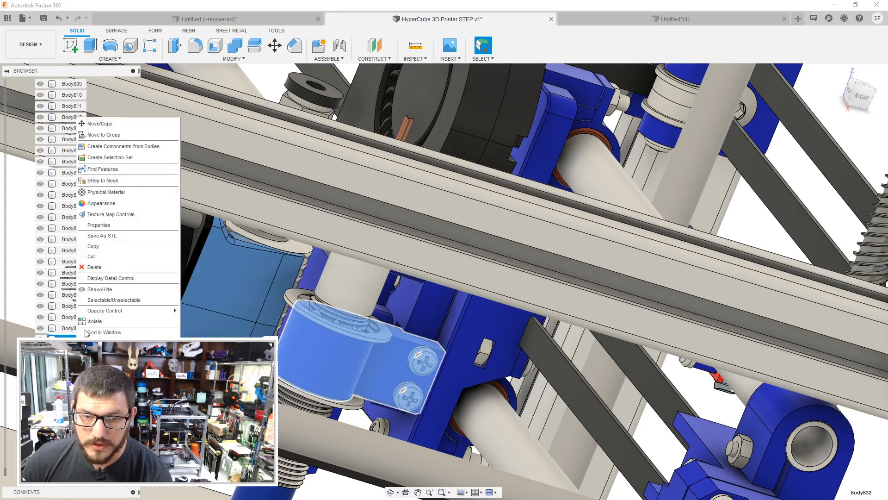
left_click(114, 148)
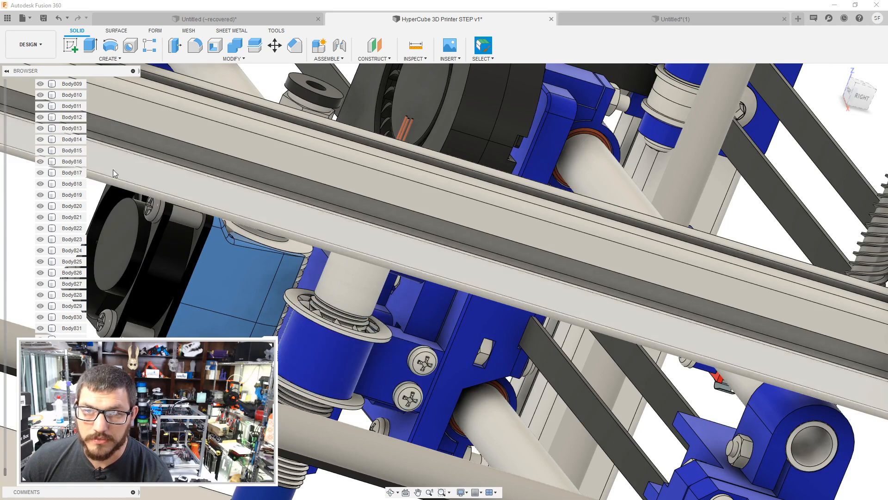
Step: Copy the sensor holder component and paste it as a new component into the design with the hotend mount
scroll(67, 384, "up", 1)
right_click(70, 337)
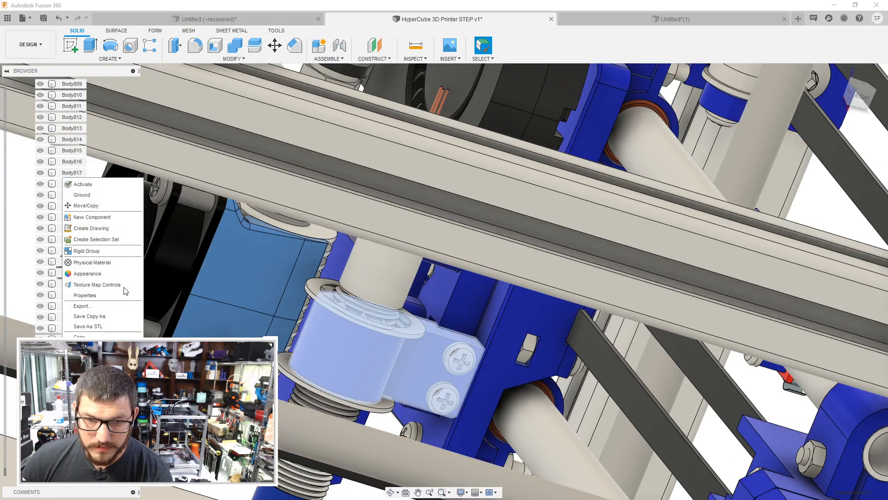
left_click(93, 329)
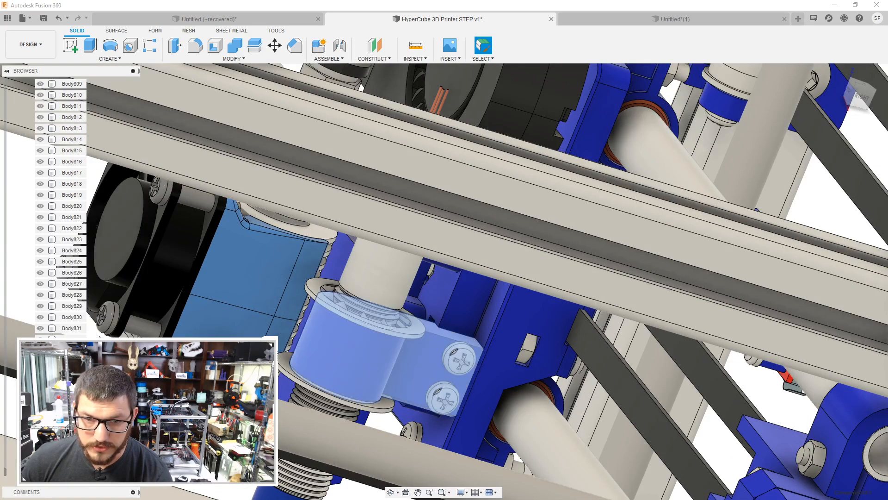
left_click(652, 21)
right_click(574, 248)
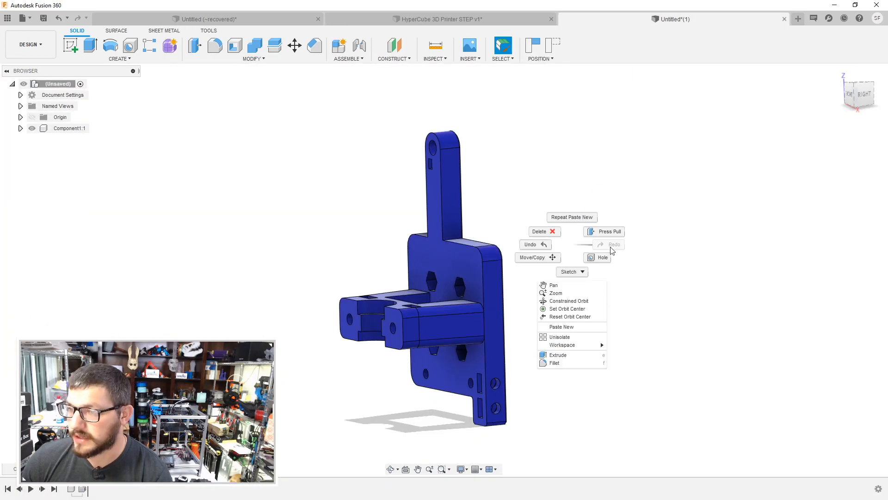
left_click(562, 327)
Step: Move the pasted sensor holder component down against the lower corner tab of the hotend mount plate
scroll(561, 309, "down", 5)
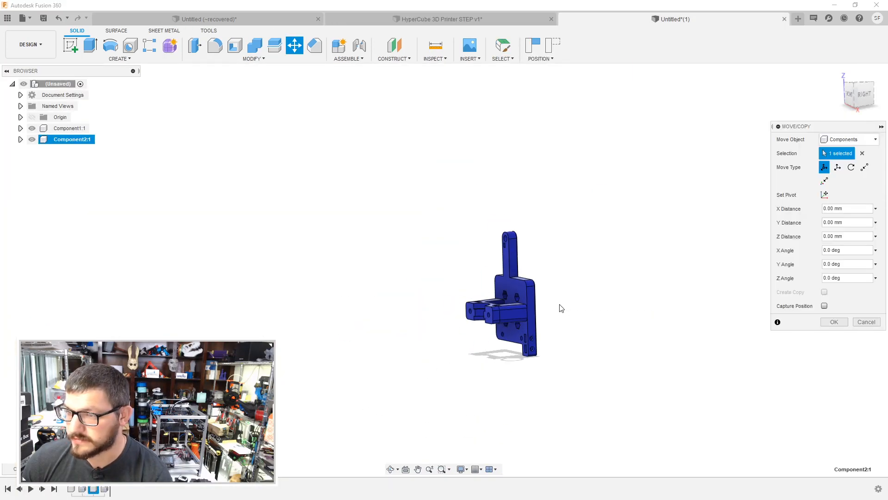
left_click_drag(532, 77, 537, 324)
scroll(539, 361, "up", 5)
scroll(539, 362, "up", 5)
middle_click_drag(551, 363, 528, 326, "shift")
mouse_move(564, 332)
left_mouse_down()
mouse_move(572, 327)
mouse_move(564, 332)
left_mouse_up()
left_click(834, 322)
Step: Examine the hotend mount and sensor holder from the front and from above
mouse_move(750, 297)
middle_mouse_down("shift")
mouse_move(672, 263)
mouse_move(692, 259)
mouse_move(627, 321)
mouse_move(599, 308)
mouse_move(637, 291)
middle_mouse_up("shift")
left_click(435, 260)
left_click(558, 250)
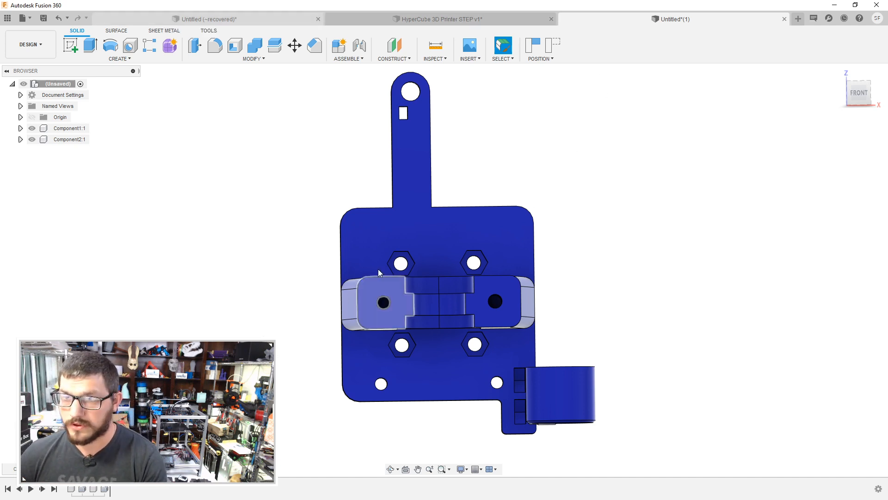
scroll(231, 257, "down", 5)
middle_click_drag(230, 254, 267, 268, "shift")
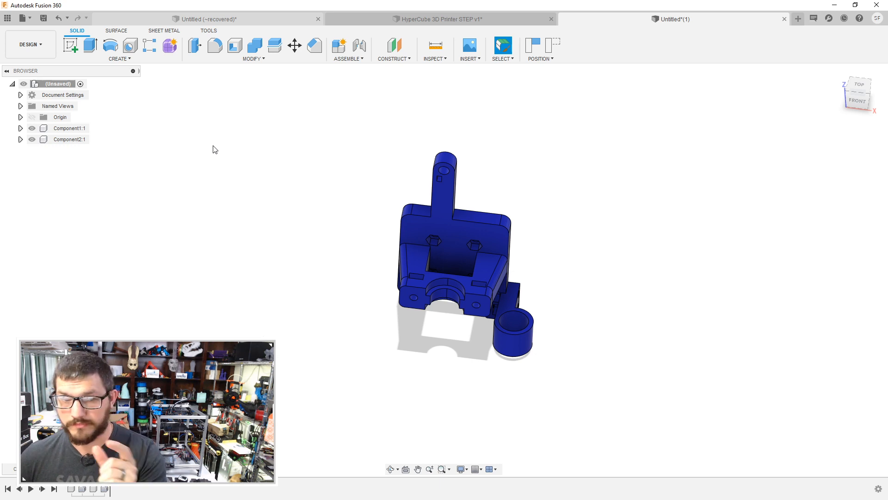
Step: Create a base feature and insert the v1.5 Wider e3D Clamp with 40mm Fan STL mesh into it
left_click(141, 59)
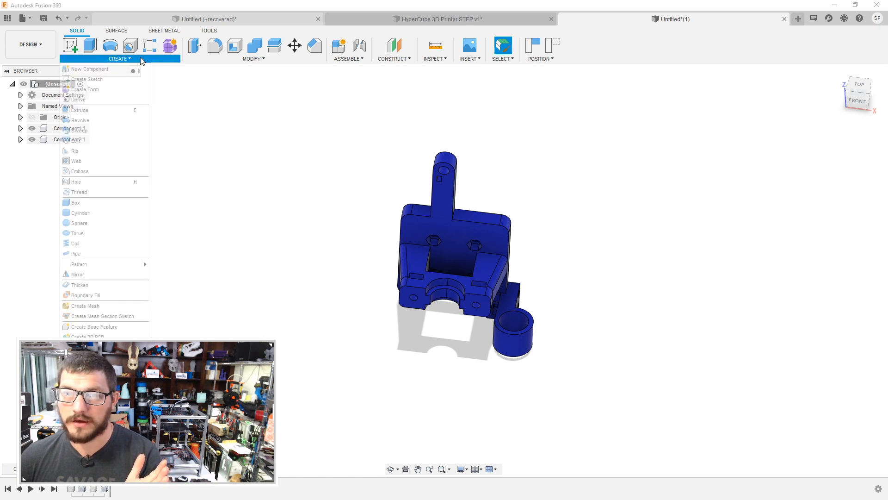
left_click(100, 327)
left_click(414, 62)
left_click(432, 99)
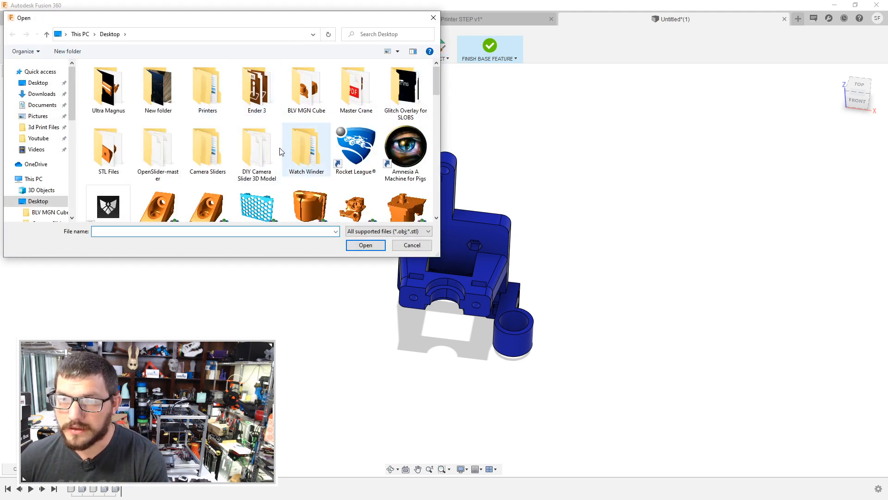
scroll(435, 198, "down", 3)
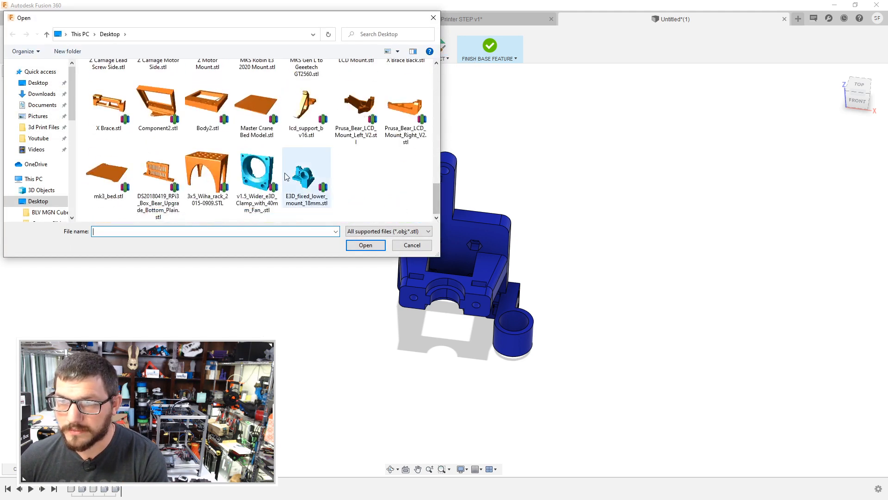
double_click(267, 180)
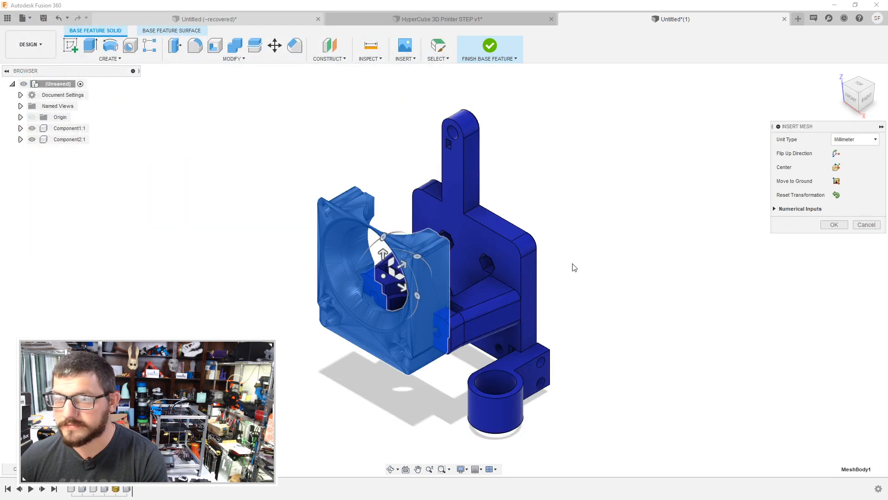
Step: Rotate the inserted fan clamp mesh by -180 degrees in the front plane
scroll(602, 231, "down", 1)
middle_click_drag(601, 231, 573, 230, "shift")
left_click_drag(462, 288, 356, 300)
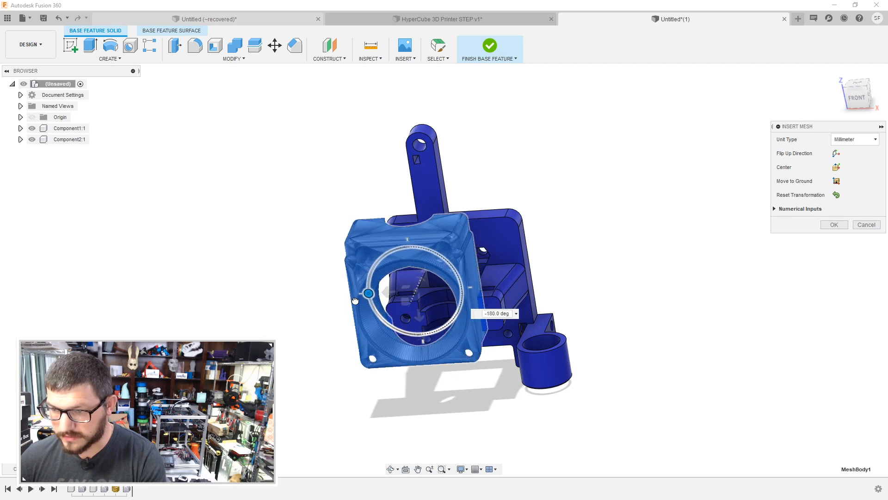
Step: Shift the fan clamp mesh sideways and down in the front plane until it is centred on the hotend mount's clamp block
left_click(859, 98)
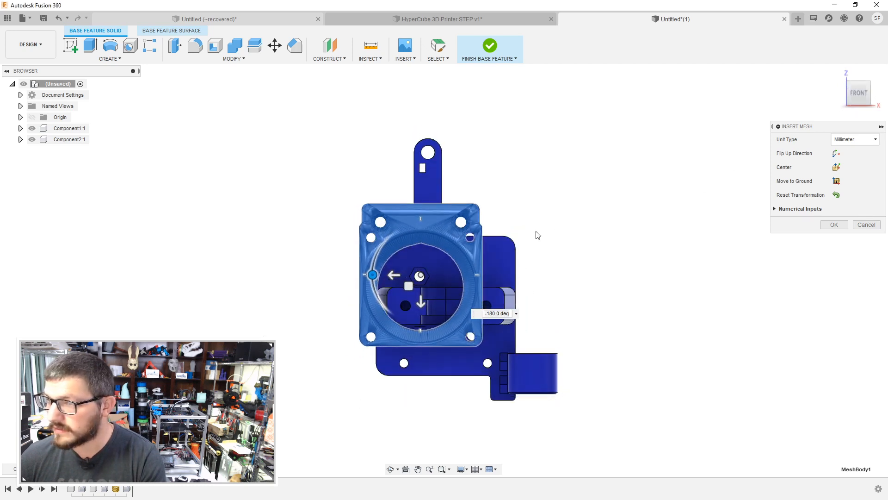
left_click_drag(389, 276, 433, 409)
scroll(444, 301, "up", 5)
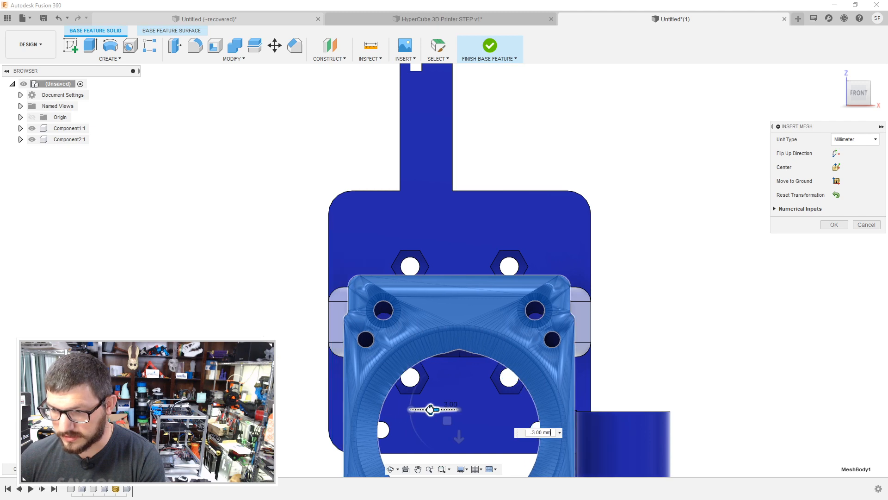
middle_click_drag(467, 353, 454, 273)
left_click_drag(449, 342, 448, 355)
Step: Move the fan clamp mesh -6.5 mm in depth so its back meets the mount's front face, and accept the mesh placement
middle_click_drag(595, 239, 540, 283, "shift")
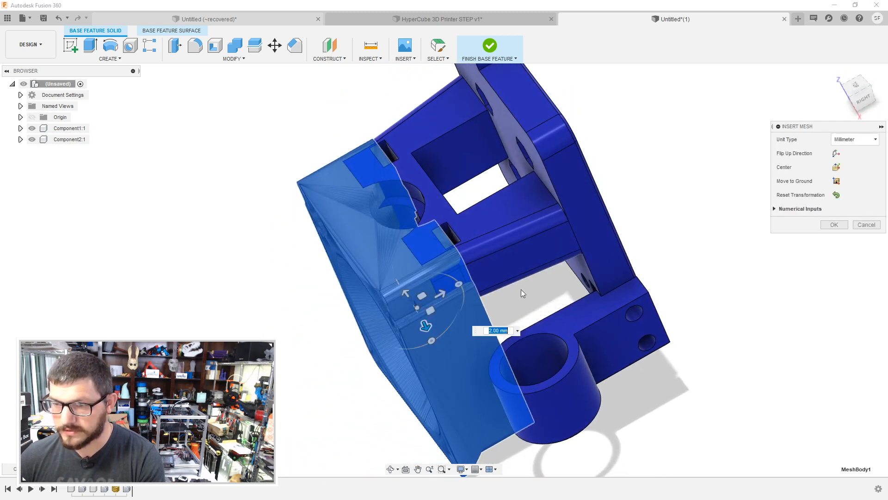
left_click_drag(433, 298, 405, 314)
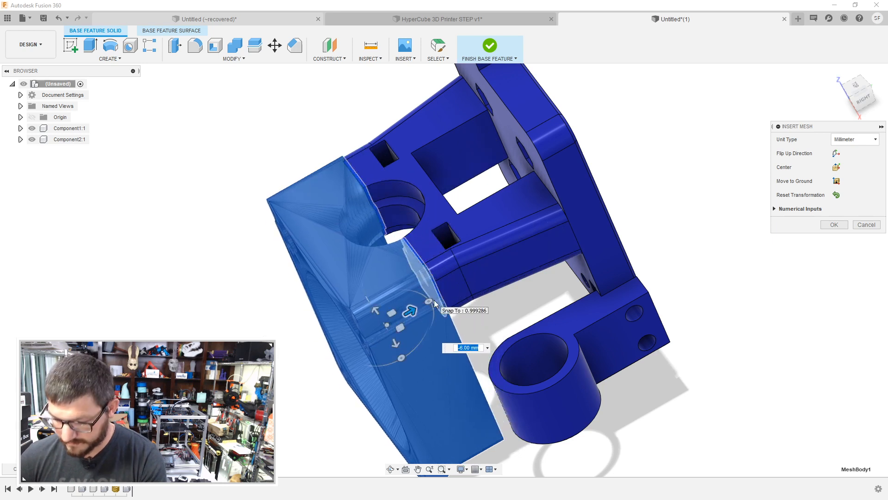
type("-6.5")
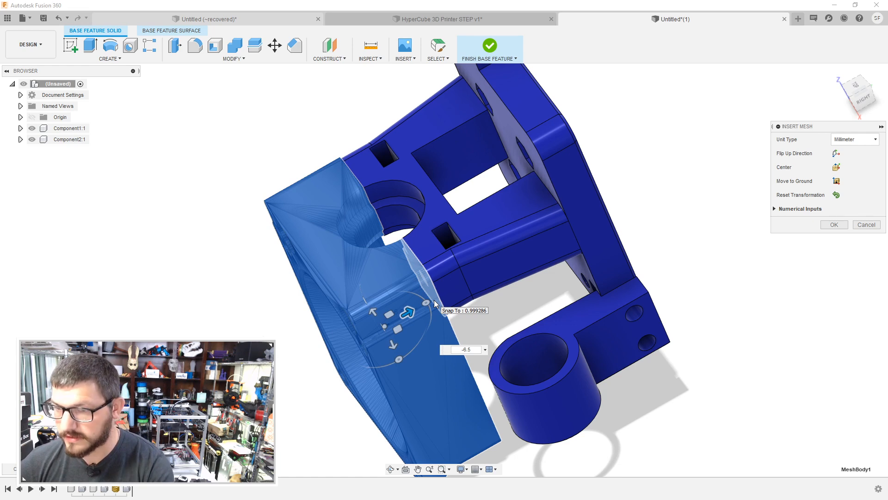
key("Return")
Step: Convert the fan clamp mesh to a BRep as a new body
middle_click_drag(415, 274, 199, 330, "shift")
right_click(236, 281)
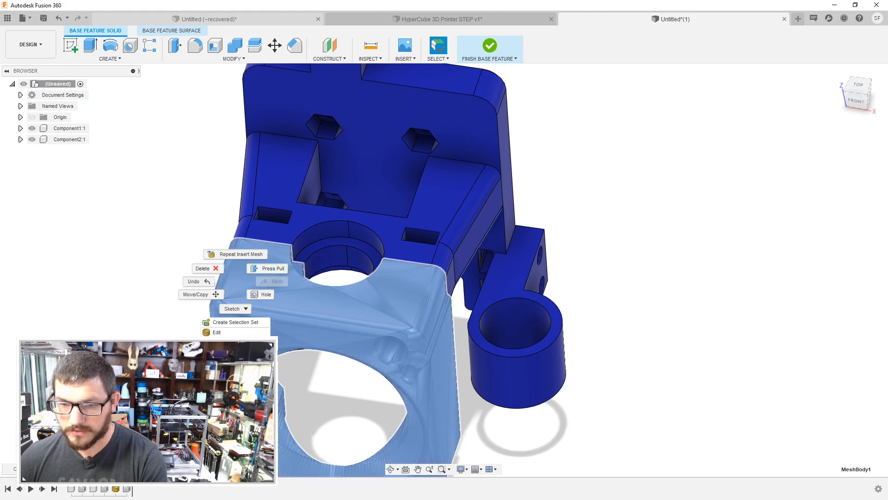
left_click(227, 343)
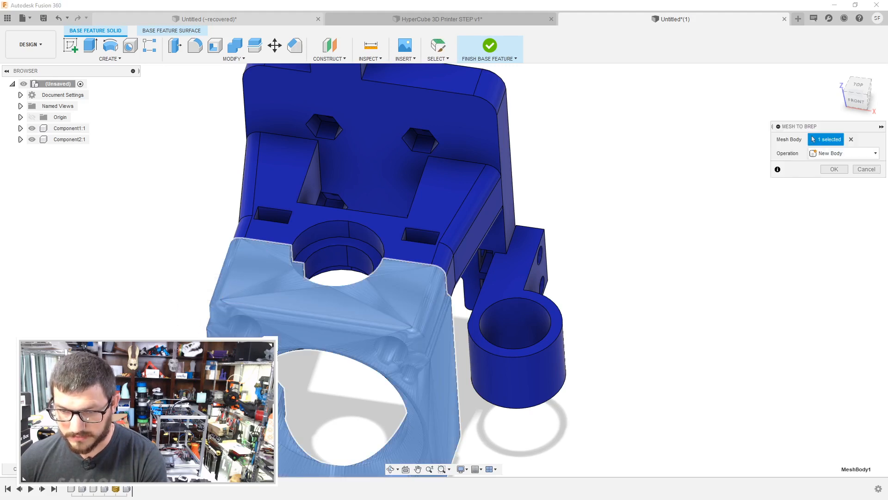
left_click(837, 167)
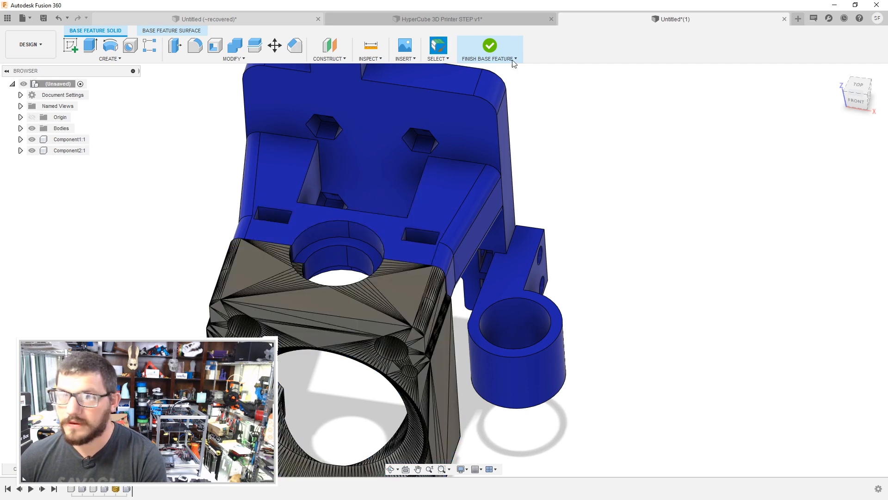
Step: Try to delete a triangular facet on the clamp's upper face outside the base feature, and undo back into base feature editing
left_click(489, 46)
left_click(291, 304)
key("Delete")
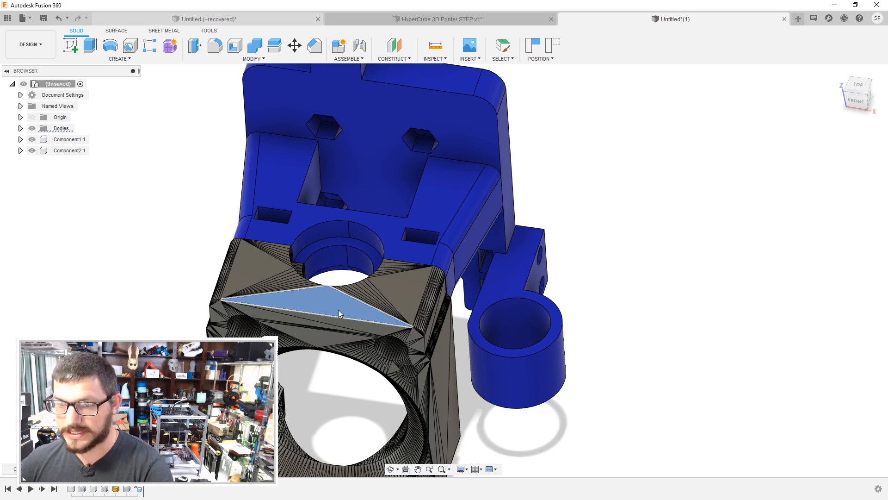
key("ctrl+z")
key("ctrl+z")
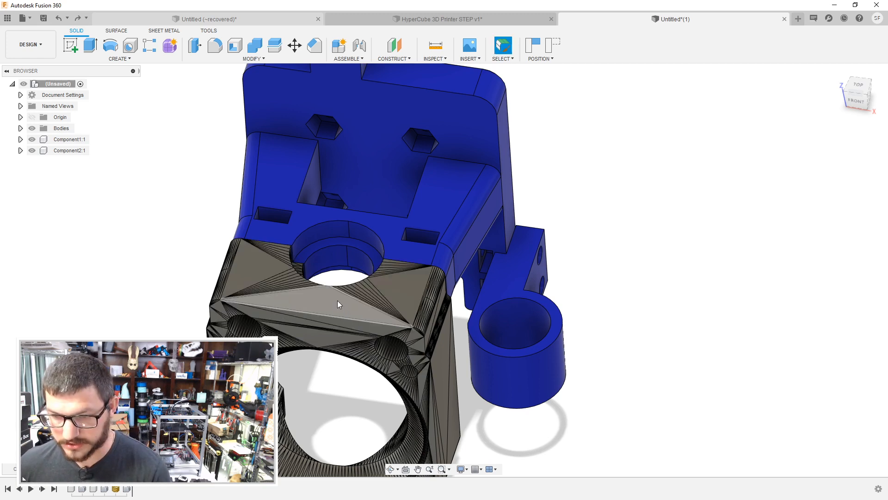
Step: Delete the large triangular facet on the clamp's upper face within the base feature to merge the surrounding facets
left_click(318, 305)
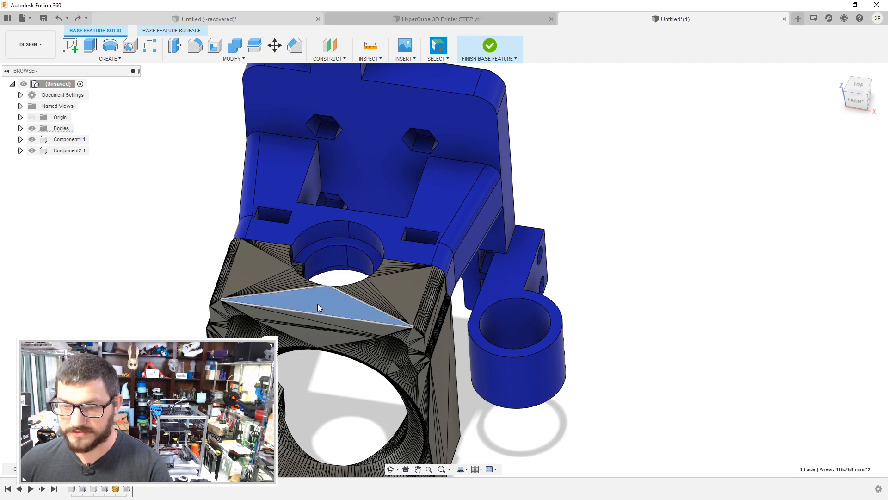
middle_click_drag(534, 265, 731, 209)
key("Delete")
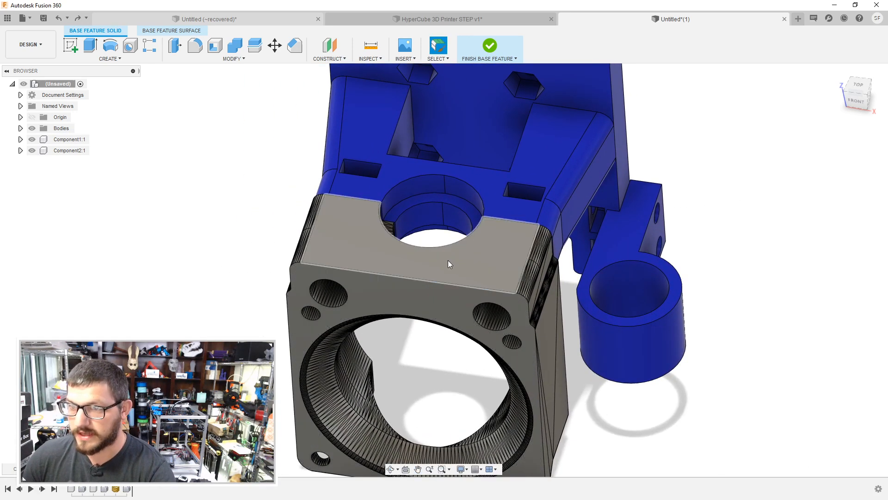
Step: Try to delete the long flat facet along the clamp's underside edge, and undo the deletion
middle_click_drag(429, 303, 543, 193, "shift")
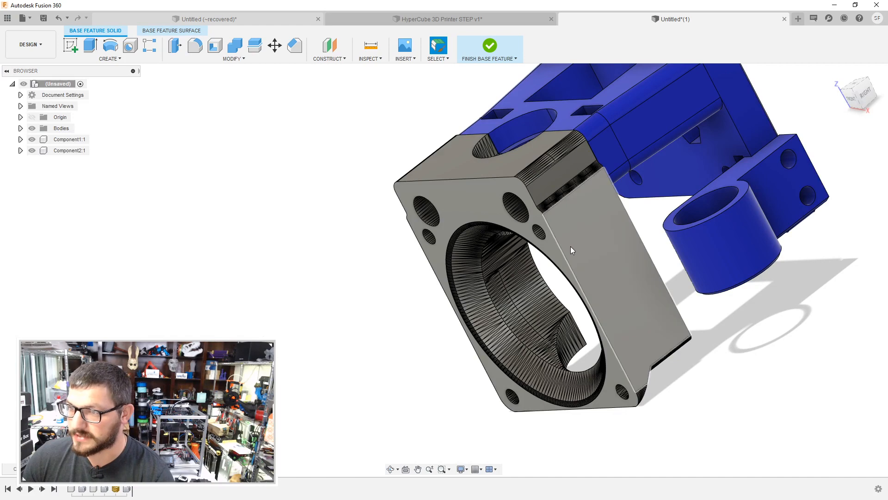
middle_click_drag(571, 247, 588, 340, "shift")
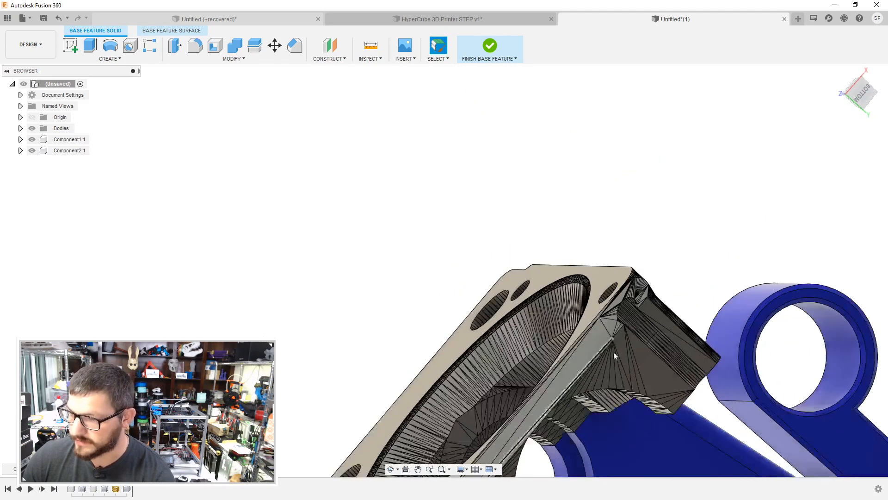
left_click(587, 342)
key("Delete")
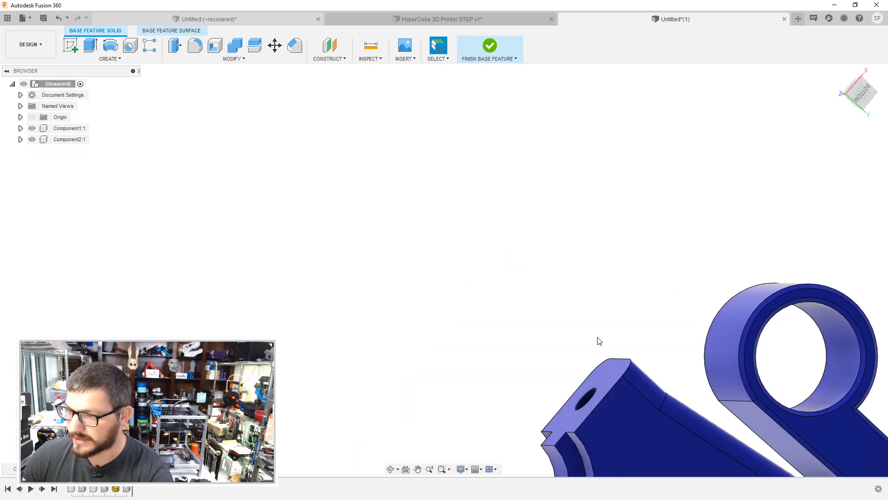
key("ctrl+z")
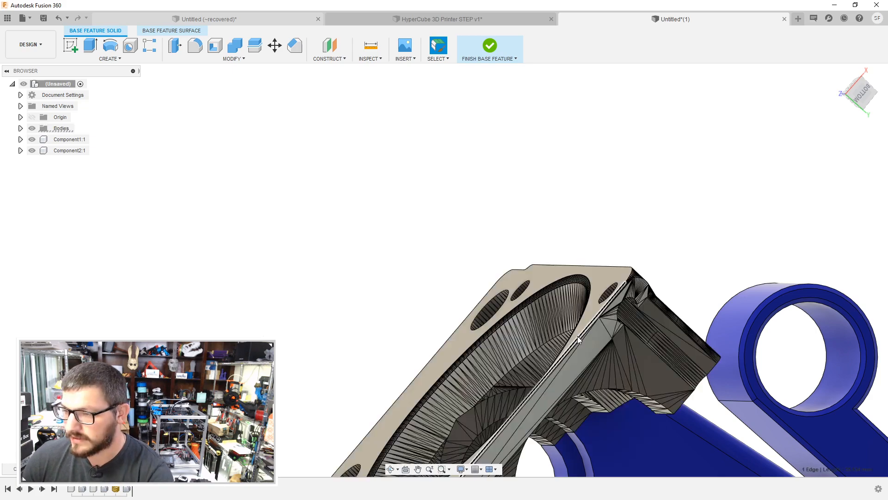
Step: Try to delete the narrow sliver facet beside the flat strip on the clamp's underside, and undo the deletion
middle_click_drag(590, 344, 543, 171)
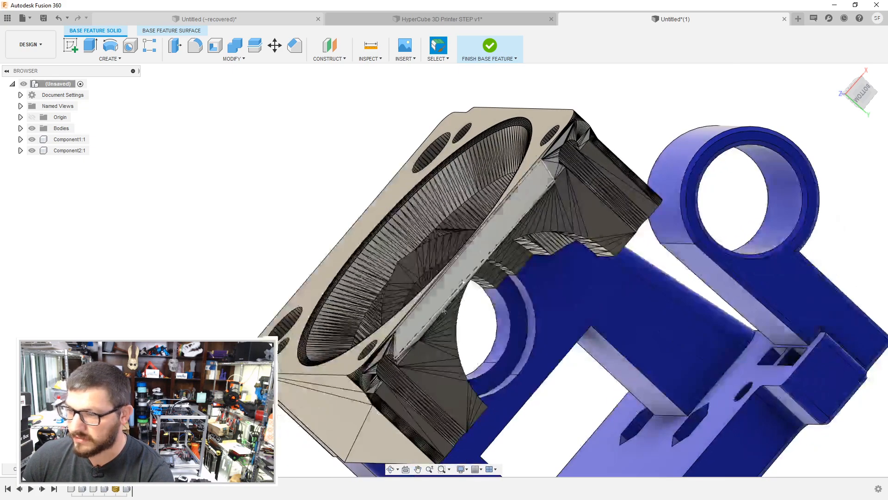
scroll(408, 324, "up", 4)
scroll(423, 324, "up", 2)
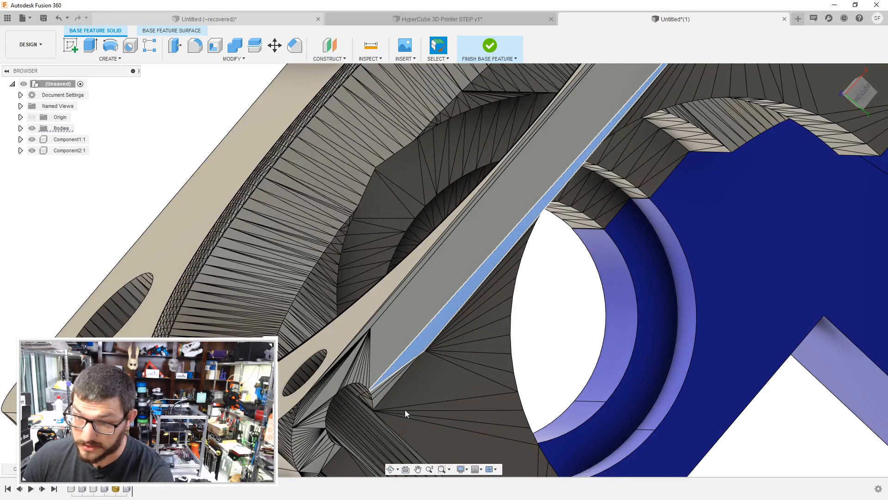
key("Delete")
scroll(442, 370, "down", 3)
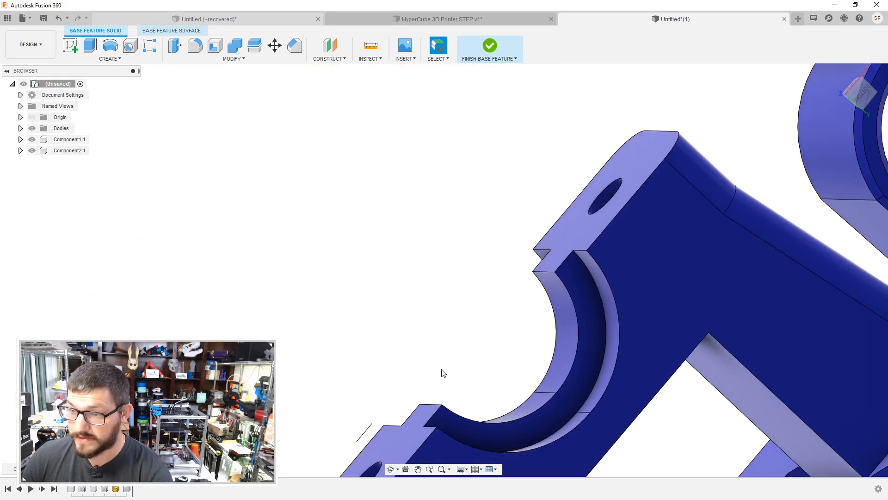
key("ctrl+z")
Step: Examine the facets of the clamp's underside, inner bore and front screw hole for gaps and leftover mesh triangles
scroll(461, 361, "down", 2)
middle_click_drag(460, 353, 474, 318, "shift")
middle_click_drag(445, 430, 387, 309)
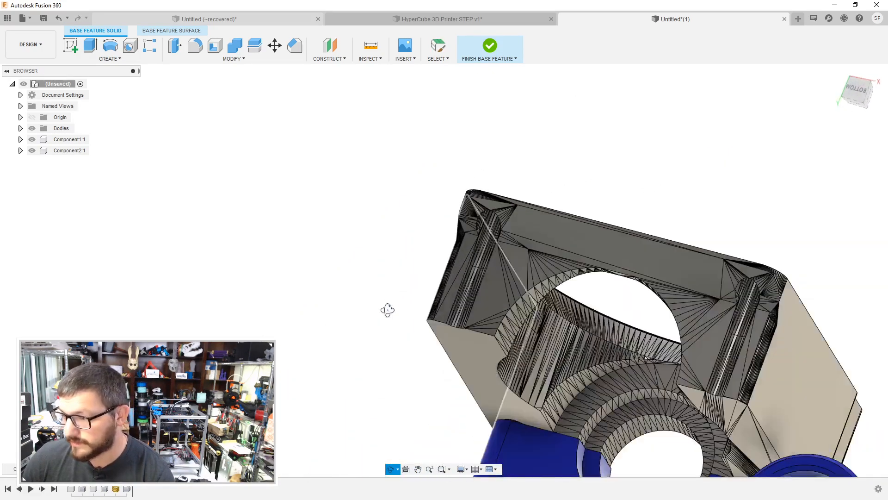
scroll(546, 355, "up", 6)
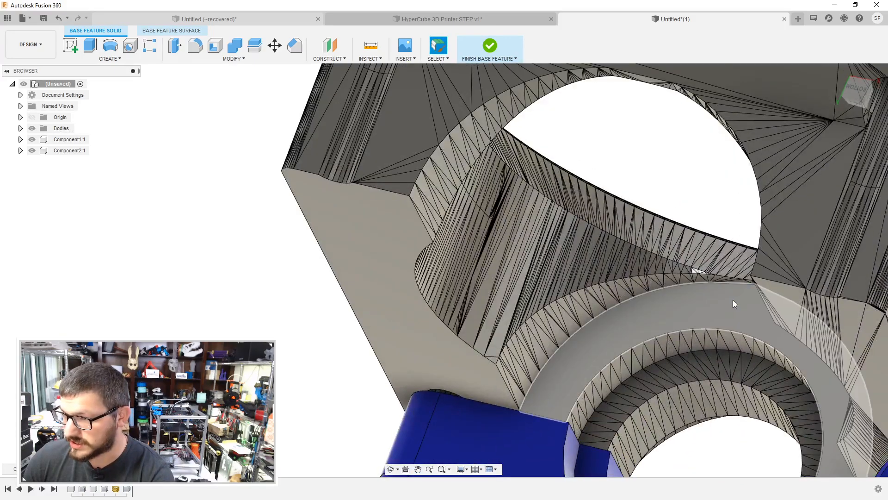
scroll(710, 348, "up", 3)
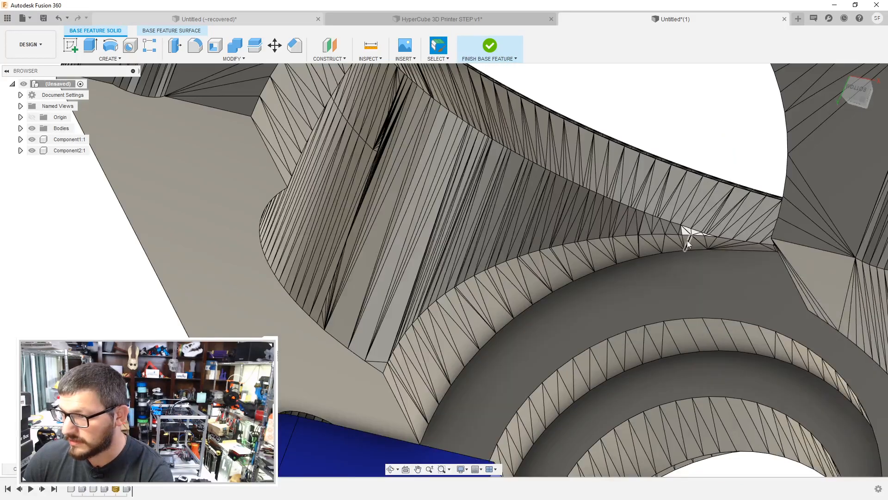
scroll(691, 242, "up", 4)
scroll(697, 235, "down", 4)
middle_click_drag(678, 250, 597, 284, "shift")
middle_click_drag(597, 283, 489, 273)
middle_click_drag(754, 177, 670, 281)
scroll(670, 274, "up", 5)
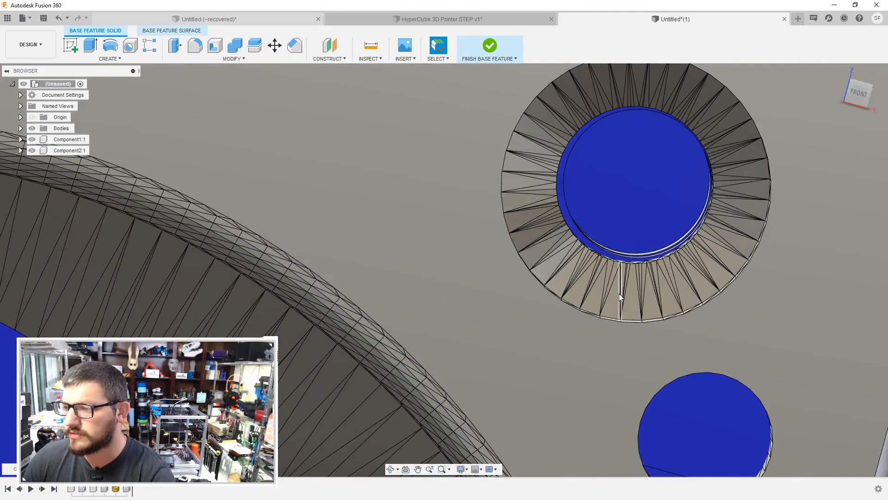
left_click(636, 310)
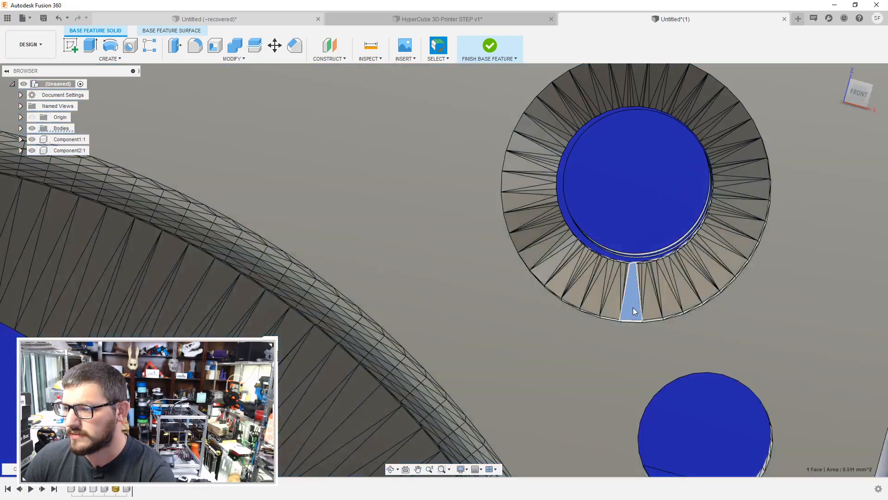
scroll(634, 309, "down", 8)
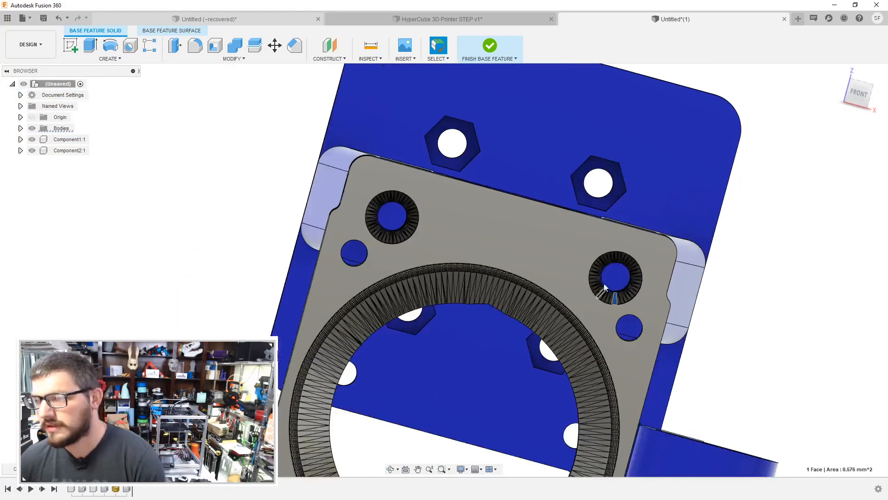
Step: Delete the remaining triangular facets on the clamp's inner underside and beside its lower screw hole to merge them into flat faces
middle_click_drag(508, 291, 553, 182)
middle_click_drag(469, 252, 558, 169, "shift")
scroll(526, 225, "up", 3)
left_click(523, 241)
key("Delete")
left_click(497, 319)
key("Delete")
middle_click_drag(496, 319, 511, 296, "shift")
left_click(504, 310)
key("Delete")
middle_click_drag(639, 314, 657, 301, "shift")
left_click(654, 301)
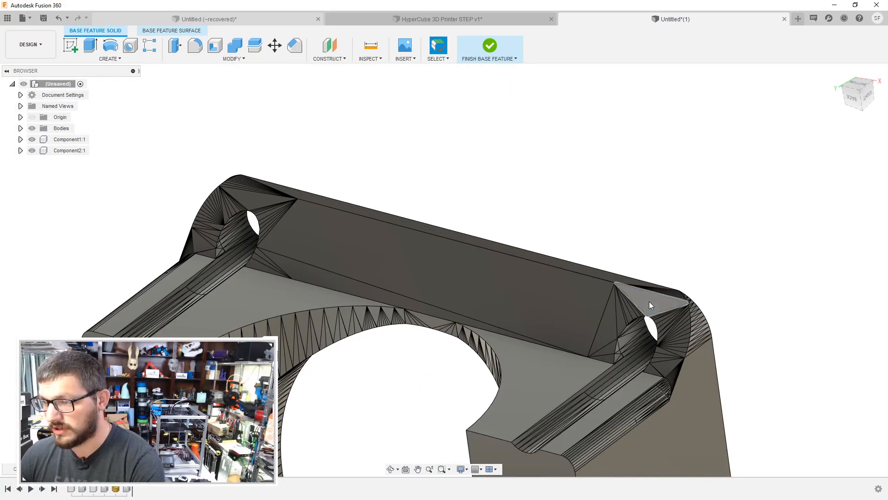
key("Delete")
Step: Finish the base feature and save the design as New Hypercube Hotend in Fugatech 3D Printing Designs
middle_click_drag(721, 326, 440, 218, "shift")
scroll(521, 294, "down", 10)
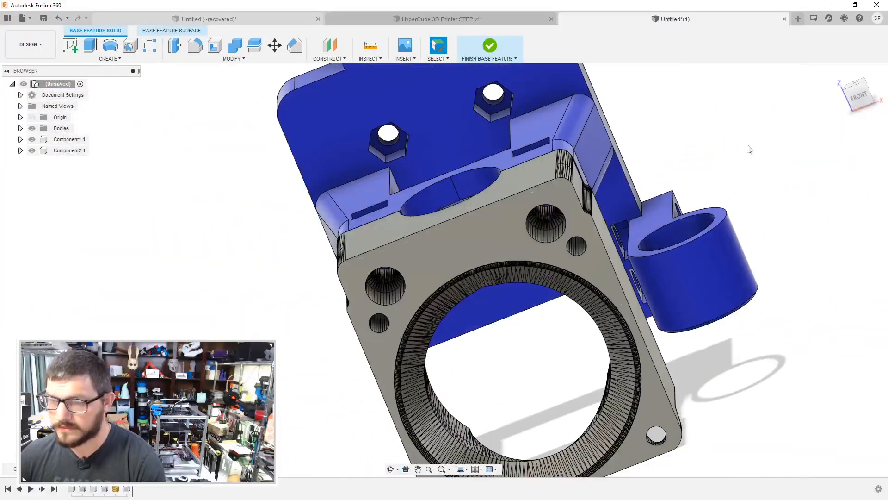
left_click(859, 98)
middle_click_drag(531, 254, 501, 142, "shift")
middle_click_drag(271, 191, 257, 299)
left_click(493, 49)
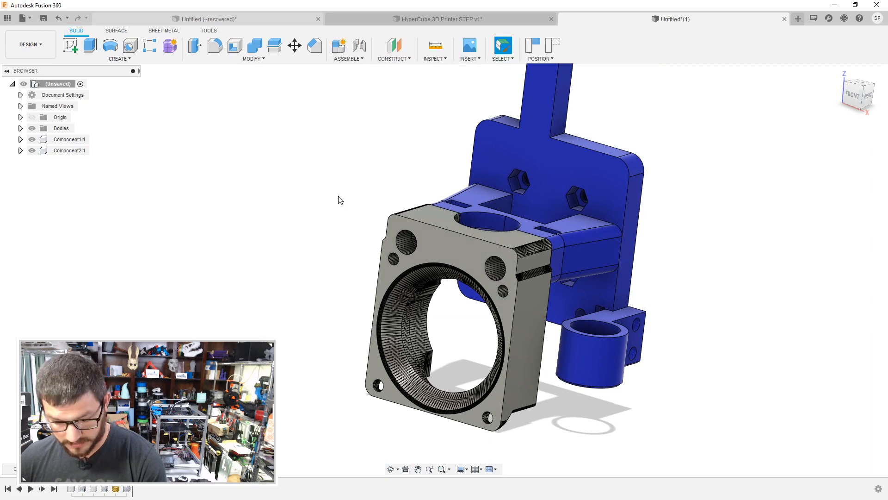
key("ctrl+s")
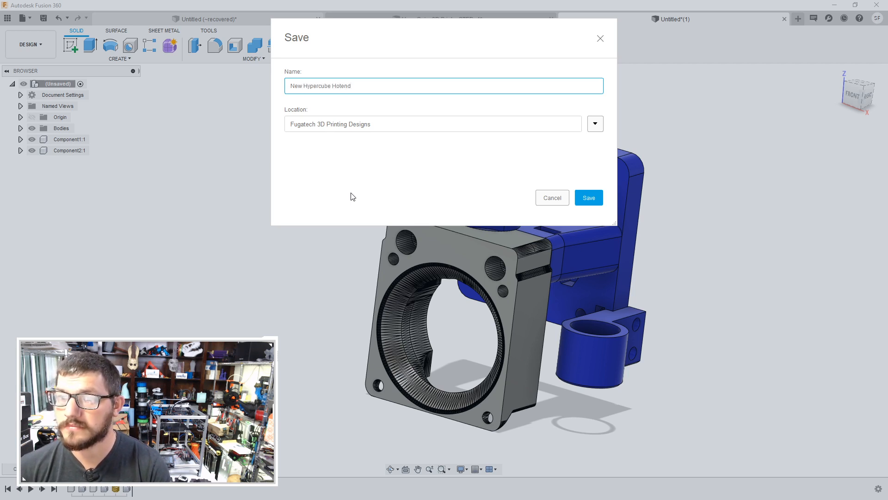
left_click(601, 196)
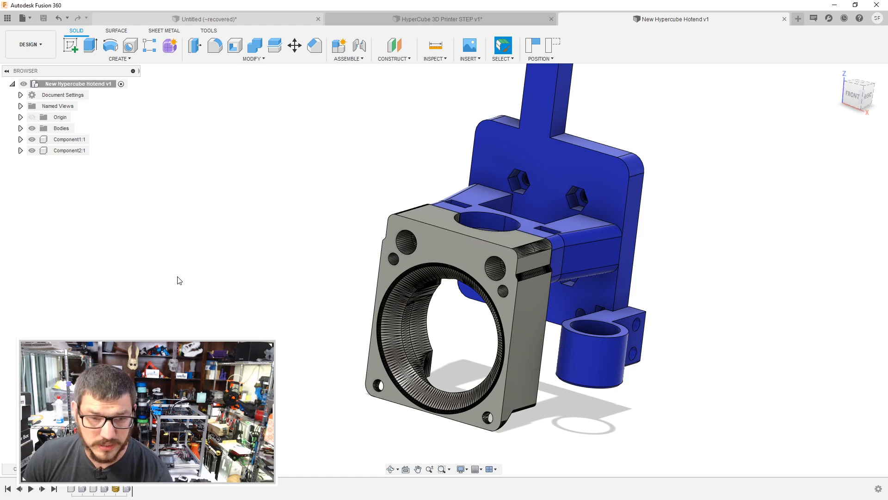
Step: Apply the design's blue appearance to the fan clamp body and save the design again
scroll(181, 276, "down", 2)
middle_click_drag(589, 204, 615, 205, "shift")
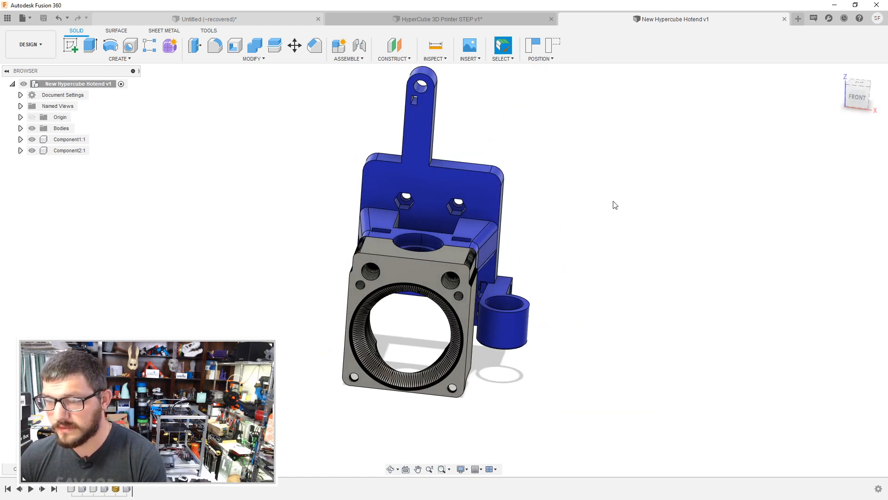
key("a")
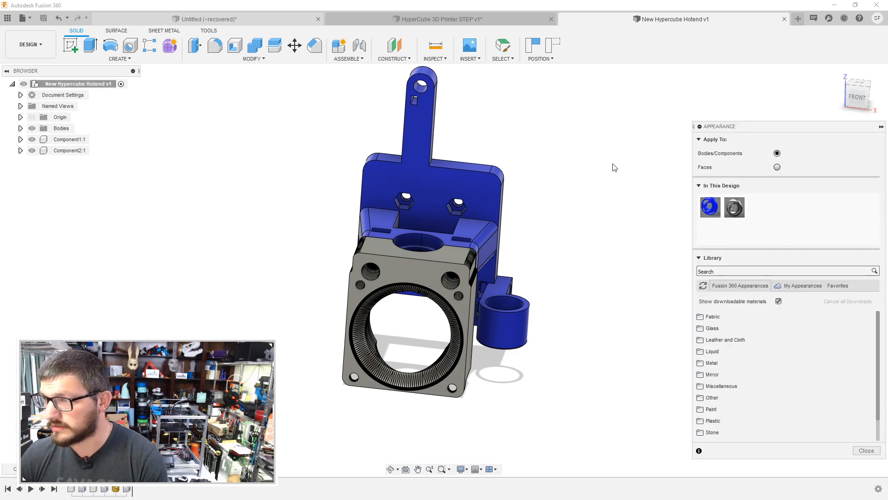
middle_click_drag(613, 168, 620, 176, "shift")
left_click_drag(710, 207, 402, 262)
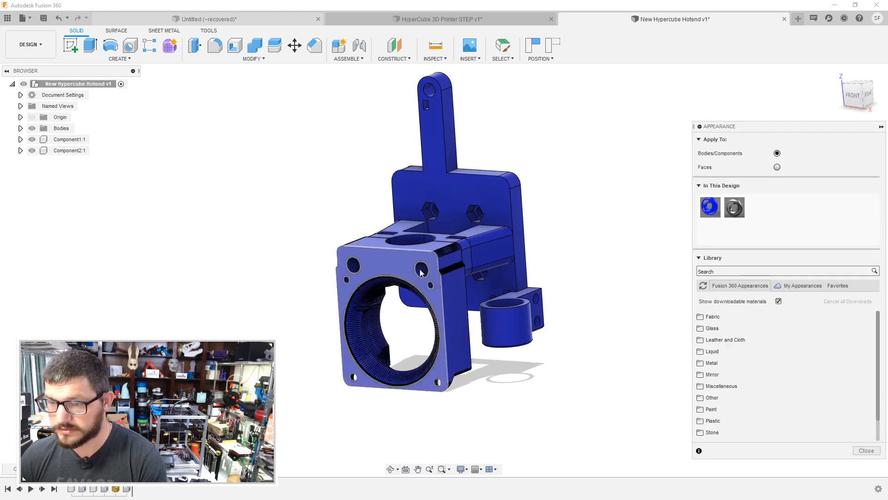
left_click(867, 450)
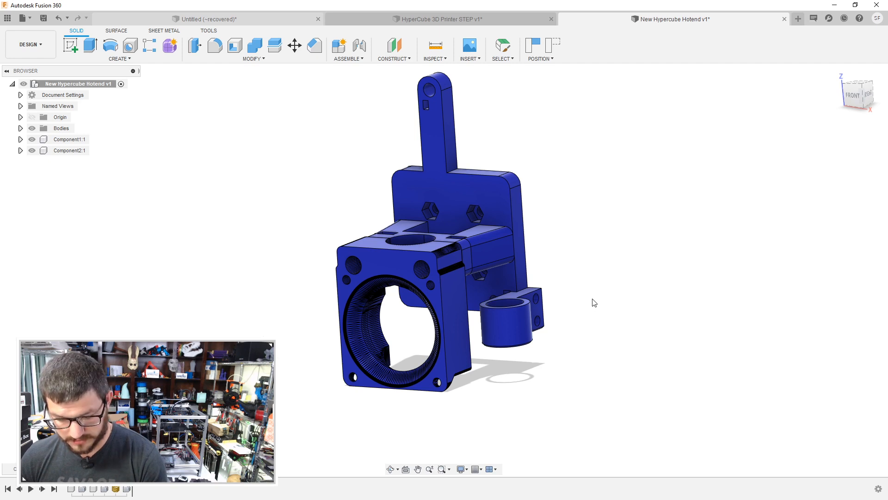
key("ctrl+s")
left_click(444, 263)
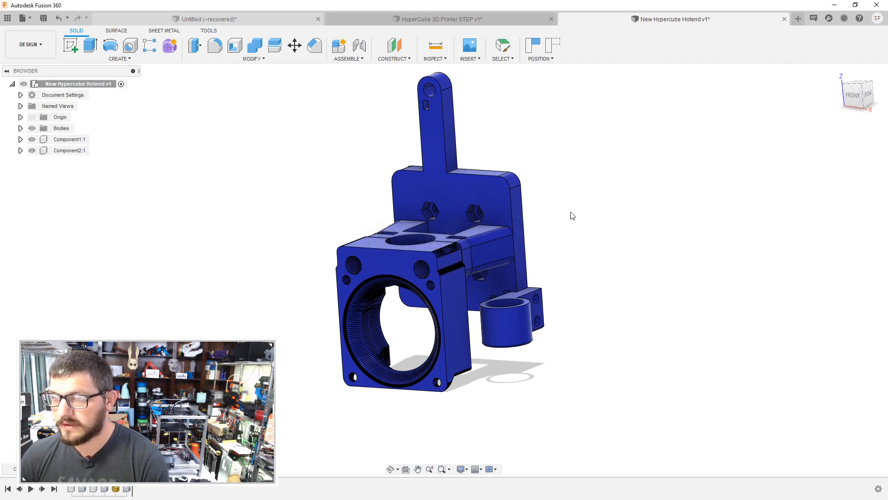
Step: Convert the fan clamp's solid body in the root Bodies folder into its own component
left_click(21, 128)
left_click(69, 151)
right_click(66, 152)
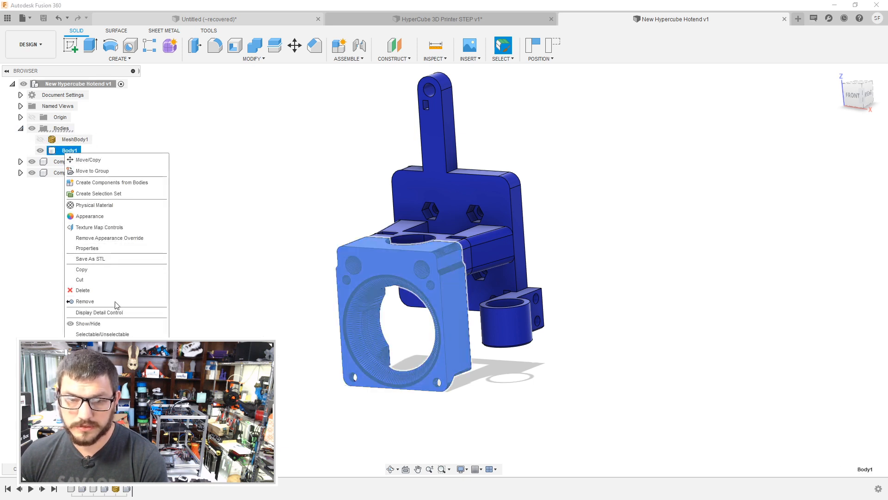
left_click(111, 182)
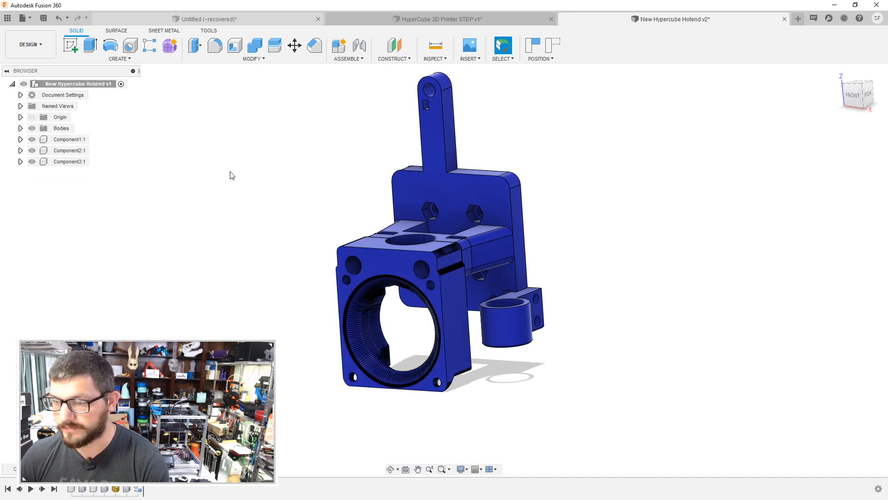
Step: Rename the hotend mount component as Main body and the sensor bracket component as Sensor Holder
left_click(87, 138)
double_click(82, 139)
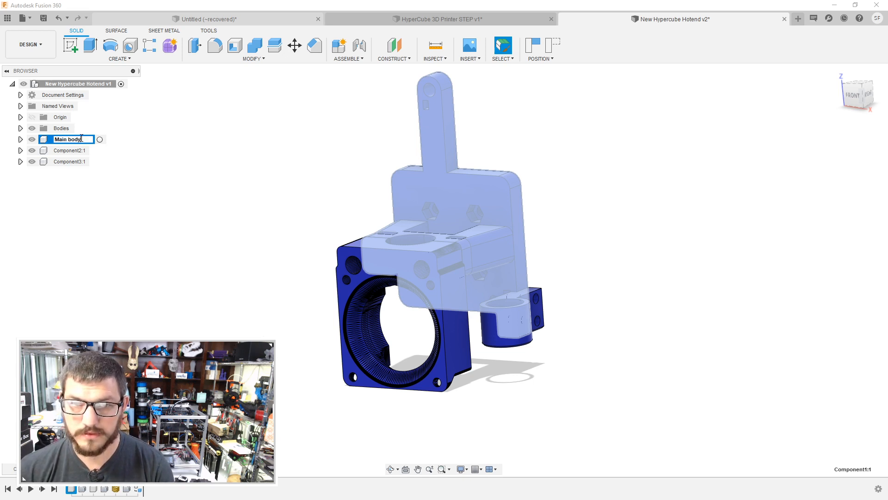
key("Return")
double_click(70, 151)
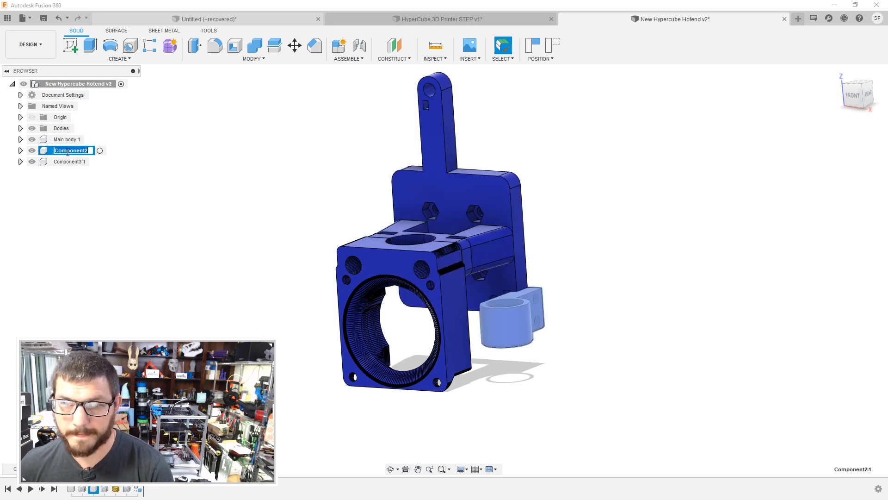
type("AB")
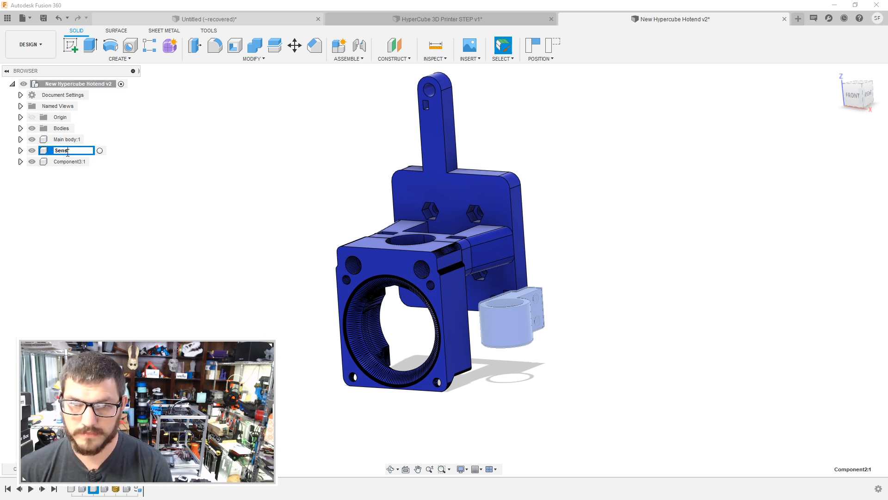
key("Return")
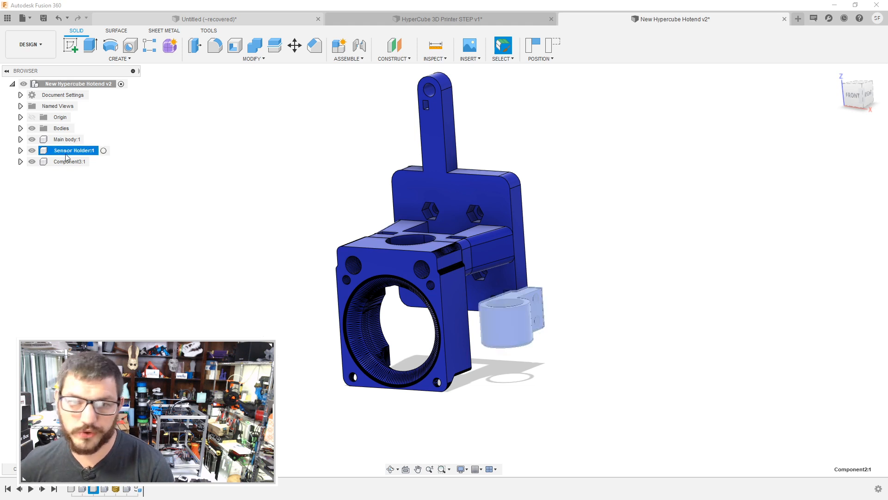
Step: Rename the fan clamp component as 40mm Fan Clamp
double_click(69, 161)
type("40mm Fan C")
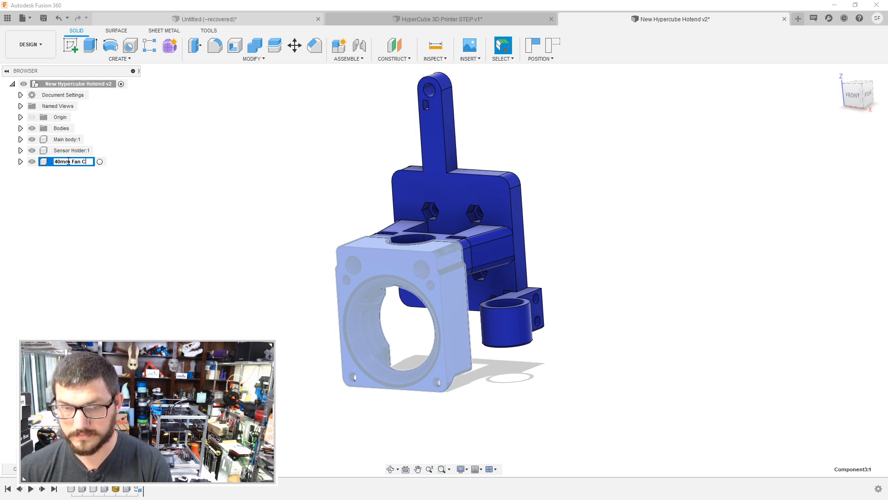
type("lamp")
key("Return")
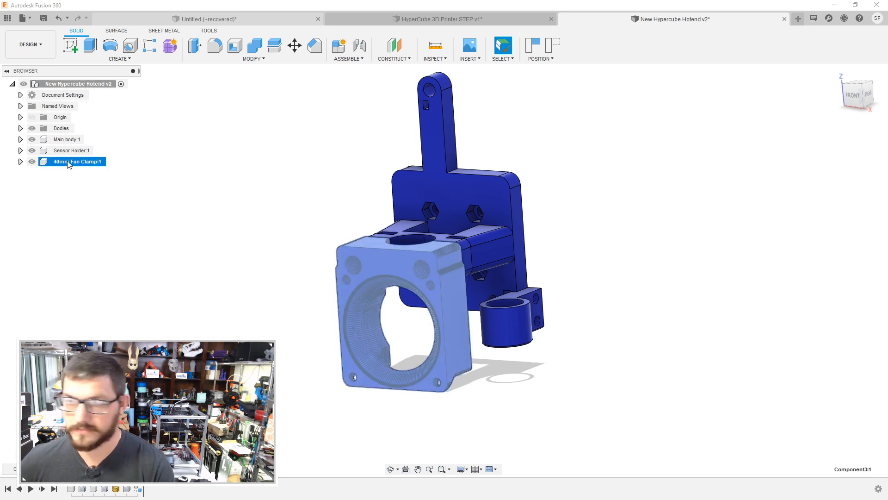
left_click(262, 276)
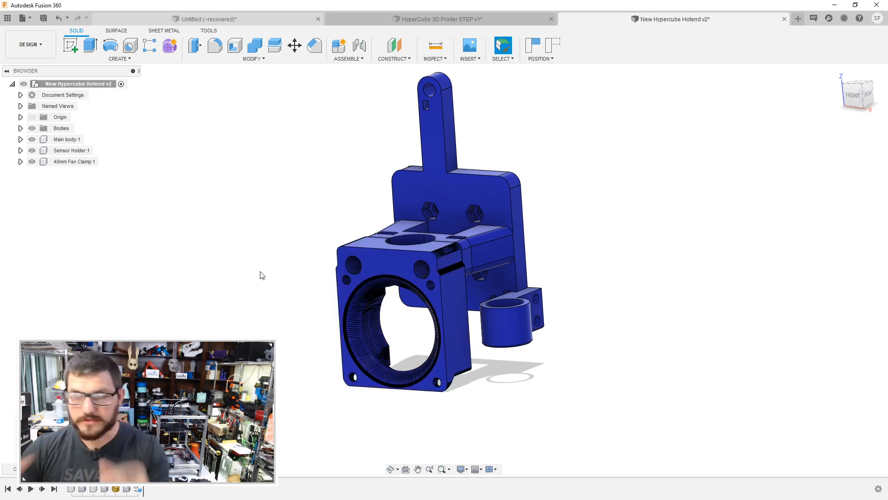
Step: Activate the Sensor Holder component for editing, with its chamfered underside in view
middle_click_drag(337, 176, 455, 252, "shift")
middle_click_drag(570, 299, 527, 151, "shift")
scroll(527, 228, "up", 5)
scroll(512, 164, "up", 3)
middle_click_drag(495, 179, 515, 166, "shift")
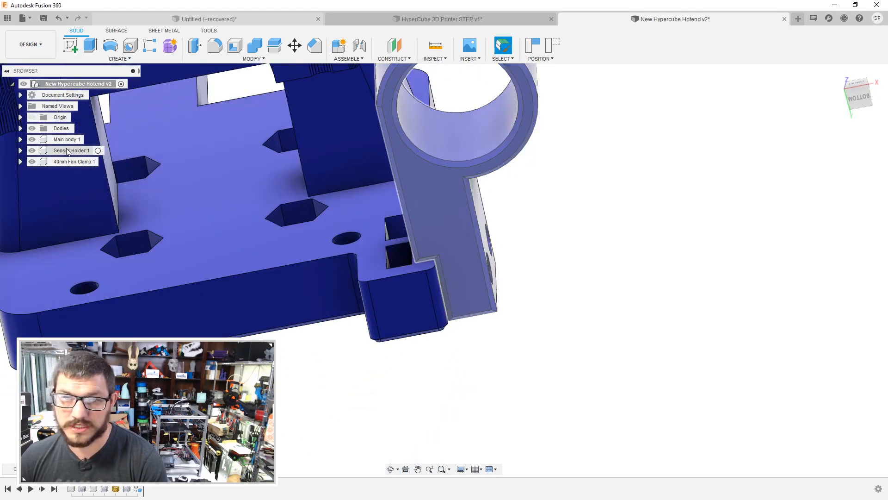
right_click(69, 151)
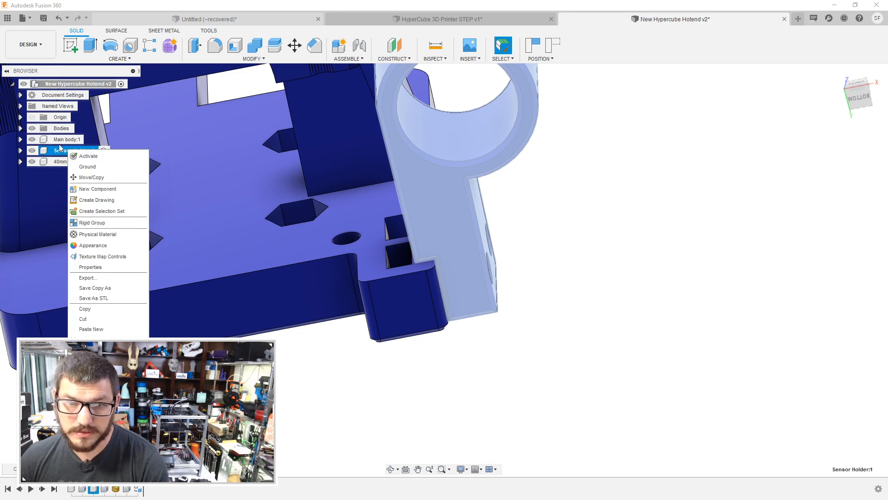
double_click(54, 151)
key("Escape")
left_click(103, 151)
scroll(523, 208, "up", 1)
middle_click_drag(523, 208, 492, 342)
left_click(571, 221)
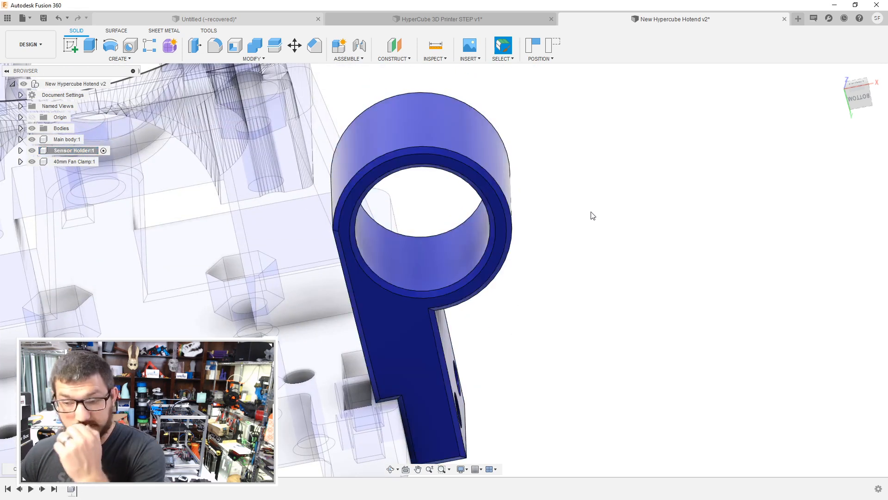
Step: Delete the narrow chamfer faces around the sensor holder's ring and along its arm on the underside
scroll(377, 185, "up", 2)
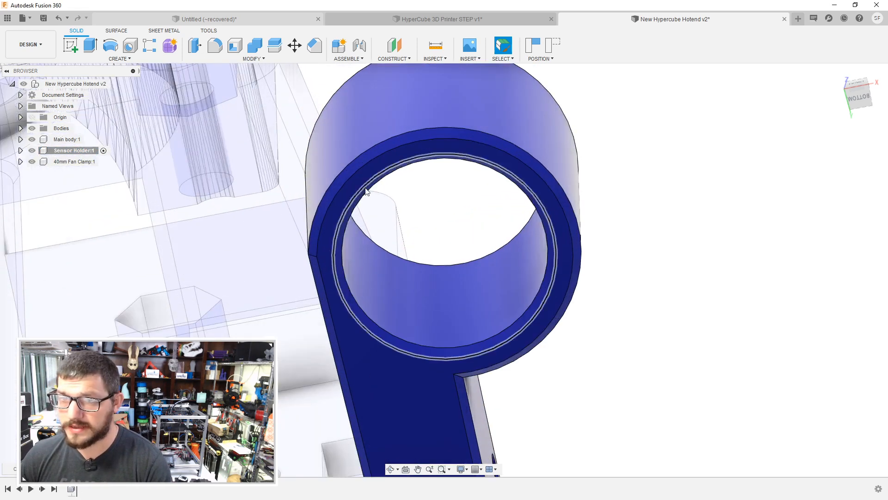
scroll(307, 234, "up", 2)
left_click(317, 237)
key("Delete")
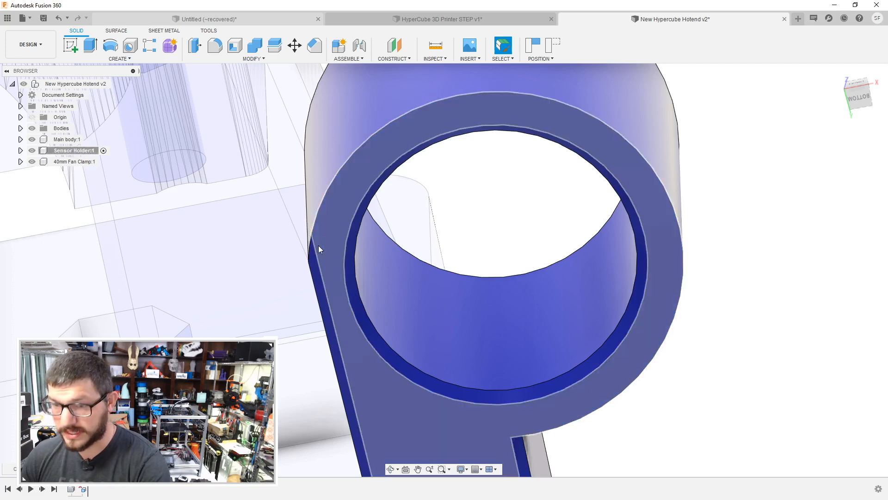
left_click(348, 269)
key("Delete")
middle_click_drag(383, 252, 339, 76)
left_click(482, 307)
key("Delete")
middle_click_drag(473, 282, 437, 117)
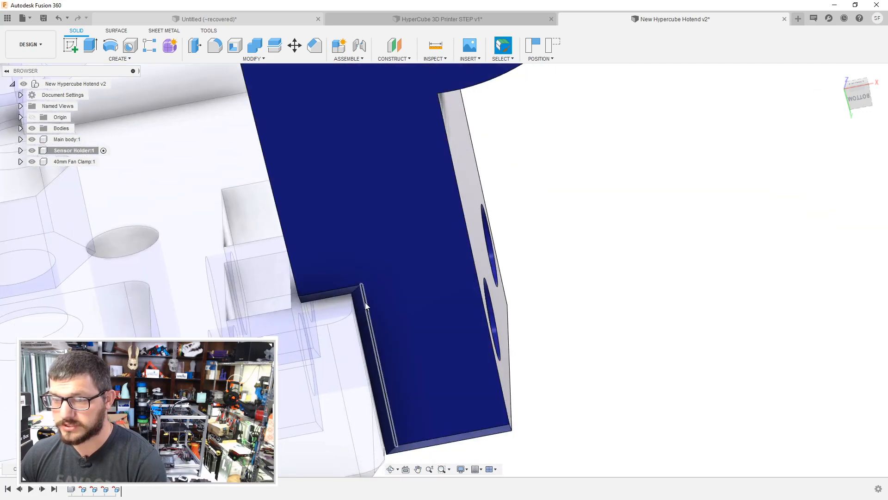
Step: Delete the remaining underside chamfers at the arm's notch and end edge
scroll(364, 300, "up", 2)
left_click(360, 301)
key("Delete")
left_click(331, 286)
key("Delete")
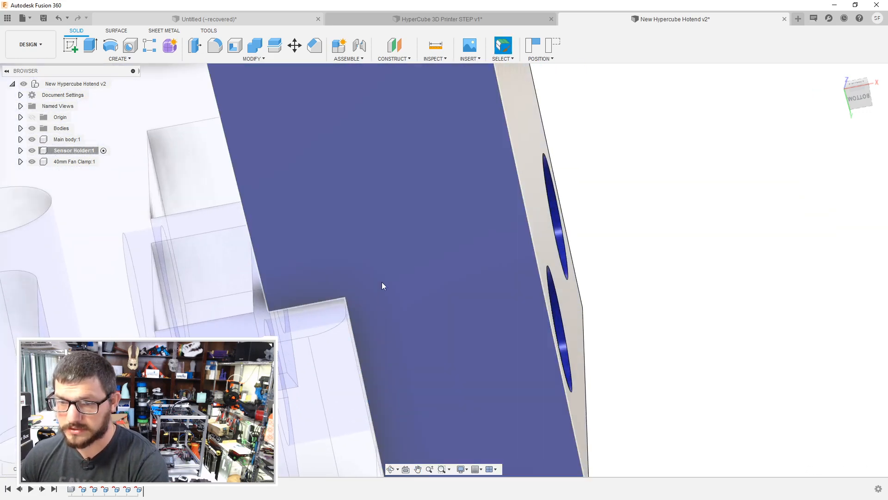
middle_click_drag(404, 307, 381, 171)
left_click(516, 365)
key("Delete")
Step: Start a sketch on the sensor holder's flat top face
middle_click_drag(523, 348, 462, 283, "shift")
left_click(319, 167)
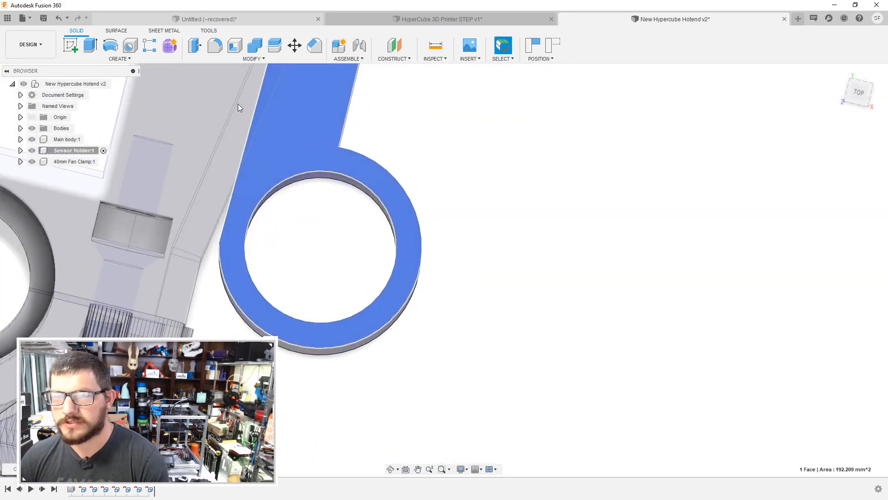
left_click(71, 45)
left_click(485, 268)
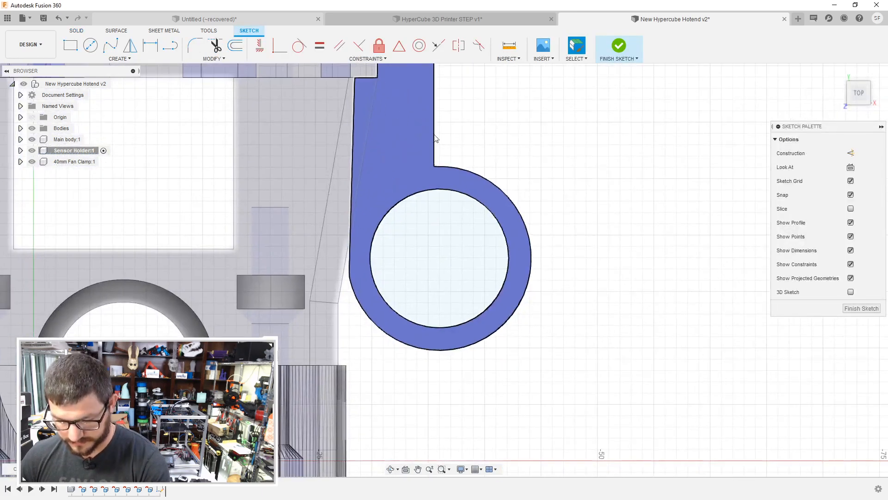
Step: Try a 22 mm diameter circle centred on the sensor holder's bore
key("o")
key("c")
left_click(439, 258)
left_click(486, 207)
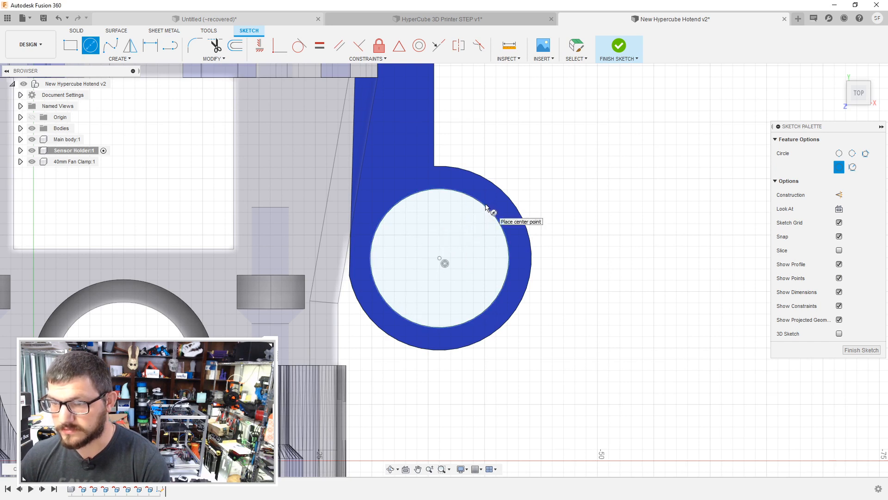
left_click(440, 258)
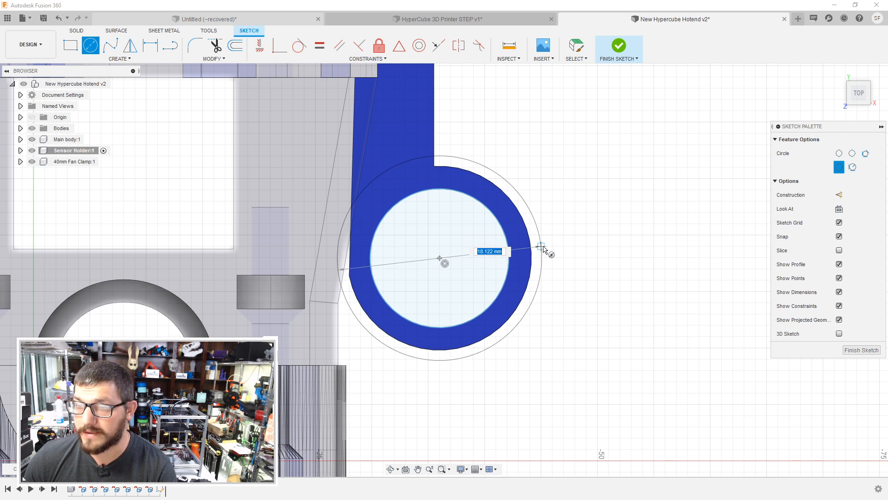
type("22")
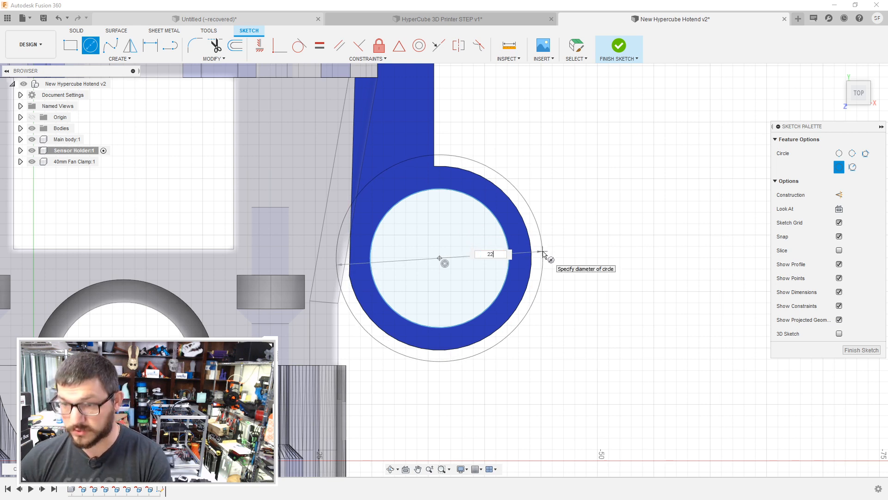
key("Tab")
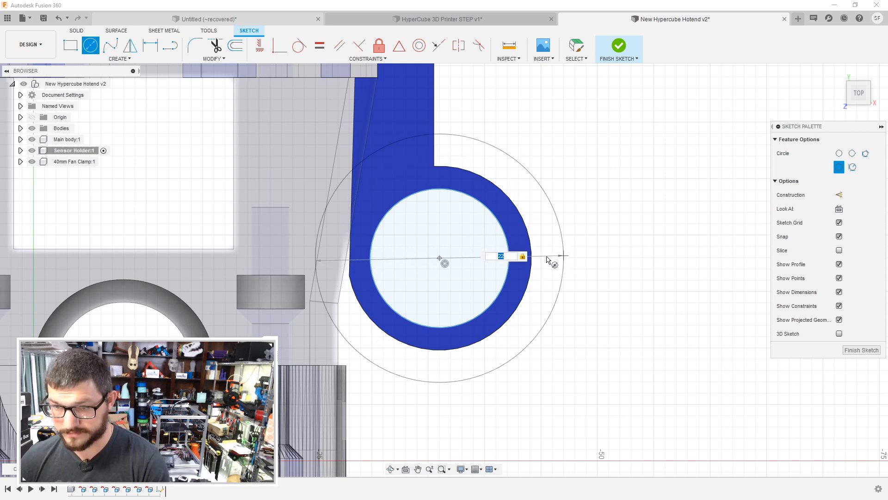
key("Return")
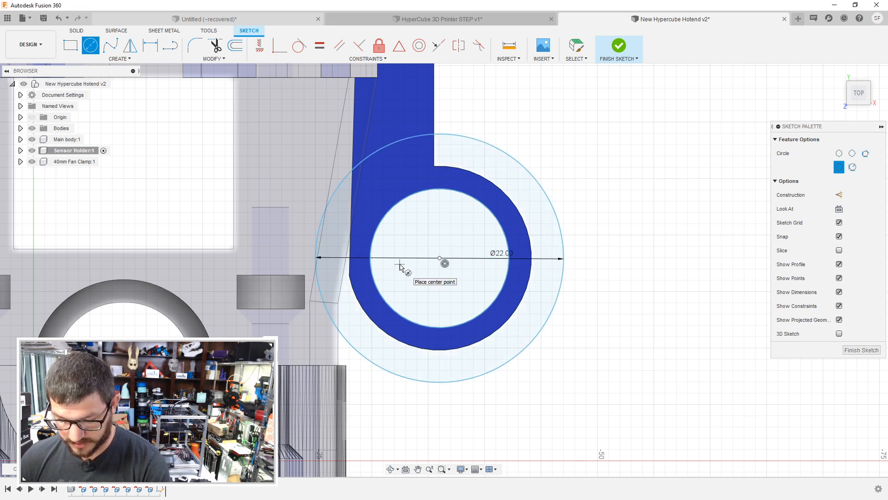
Step: Abandon the line started at the bore's edge and undo the 22 mm circle
key("p")
left_click(370, 258)
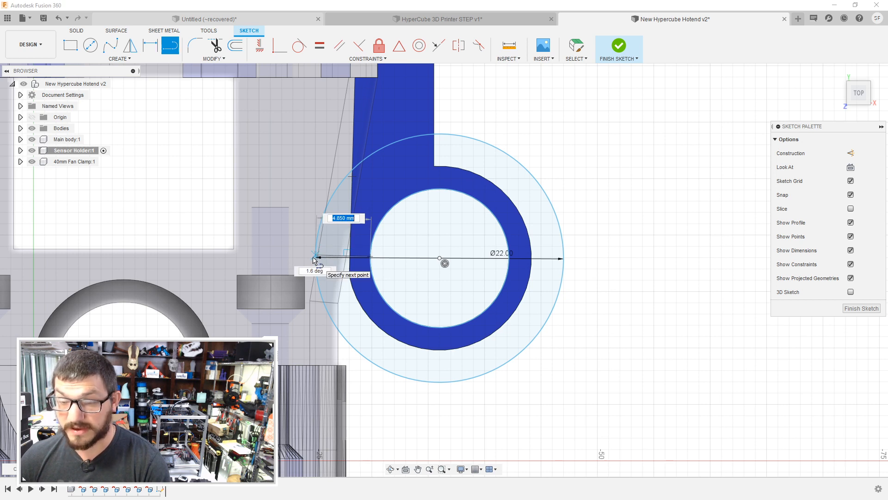
key("Escape")
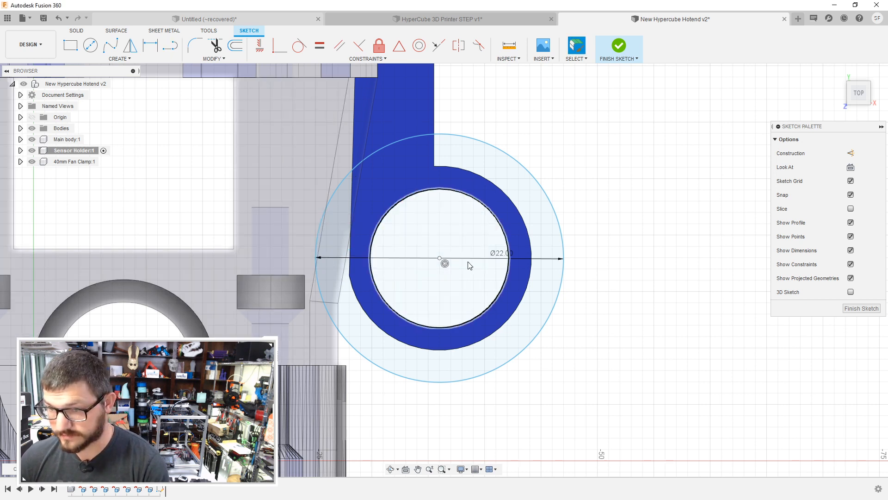
key("ctrl+z")
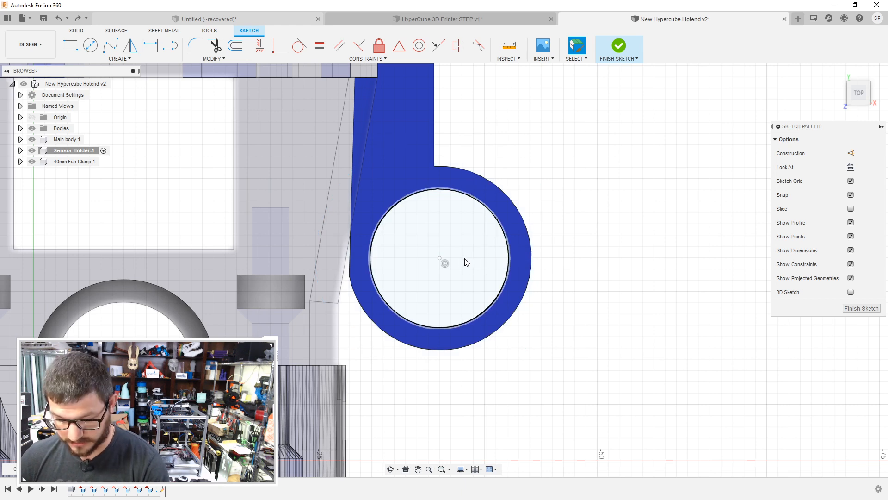
Step: Draw a 5.5 mm horizontal line from the bore's centre outward, away from the main body
key("l")
left_click(440, 258)
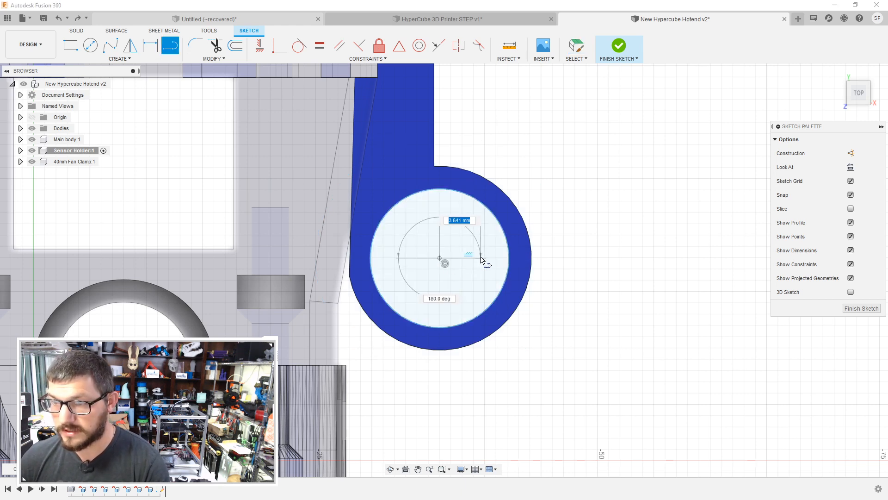
type("5")
key("Tab")
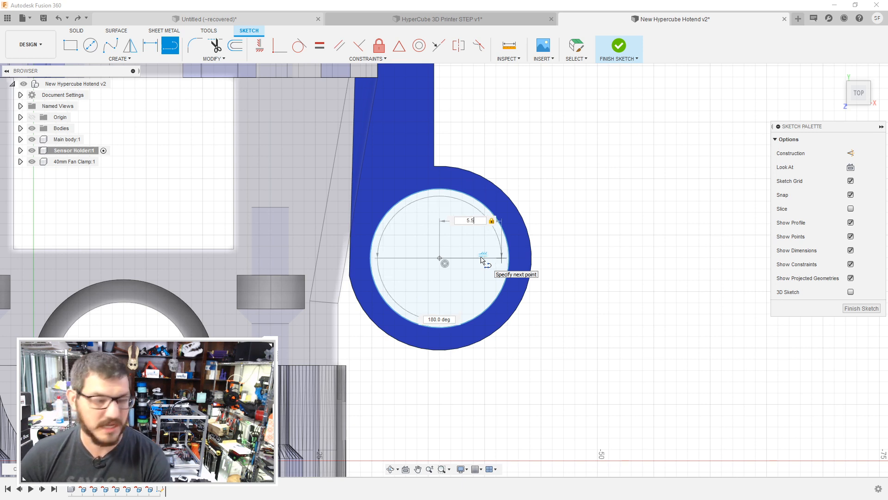
key("Return")
Step: Draw two concentric circles of 18.3 mm and 22.3 mm diameter at the outer end of the 5.5 mm line
key("c")
left_click(502, 258)
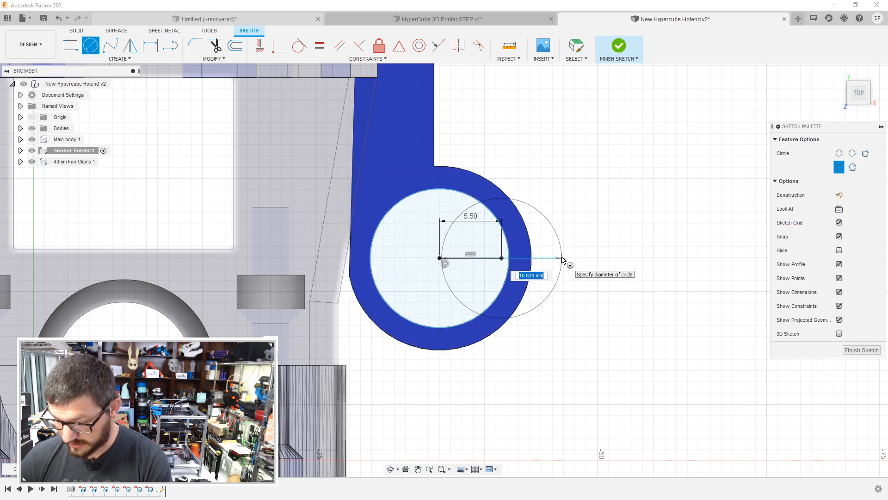
type("18.2")
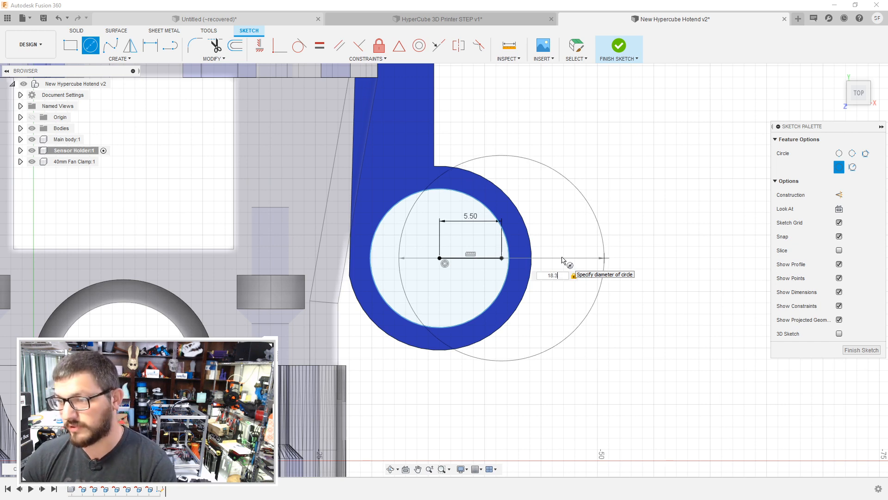
key("Return")
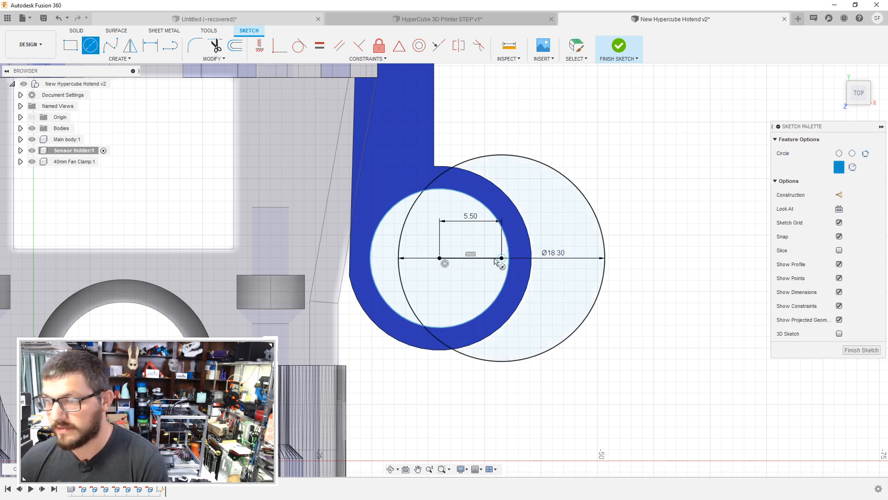
type("22")
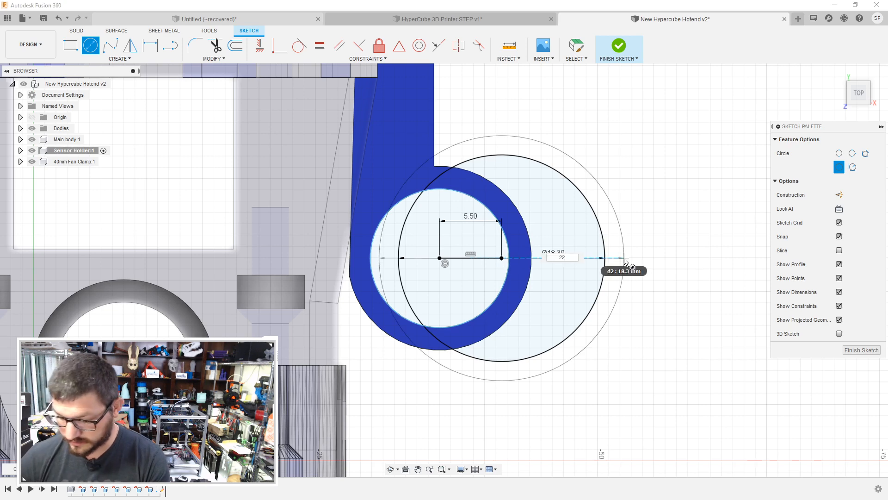
type(".3")
key("Return")
key("Escape")
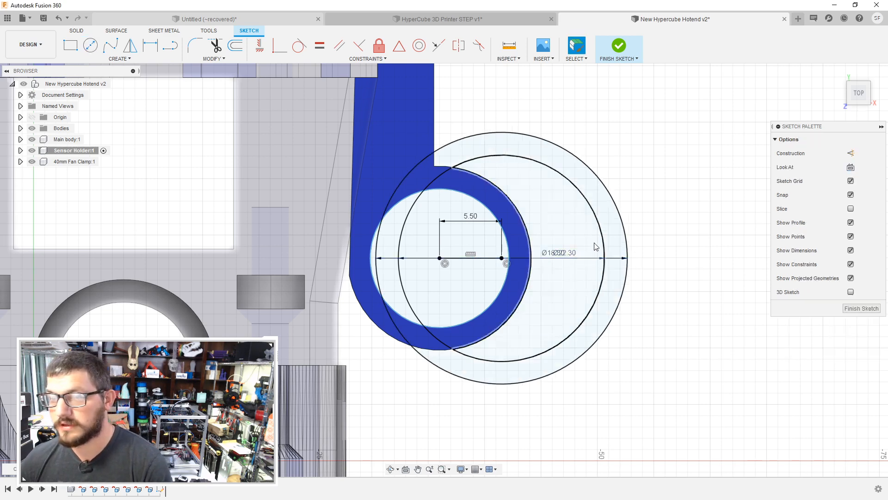
scroll(597, 213, "down", 3)
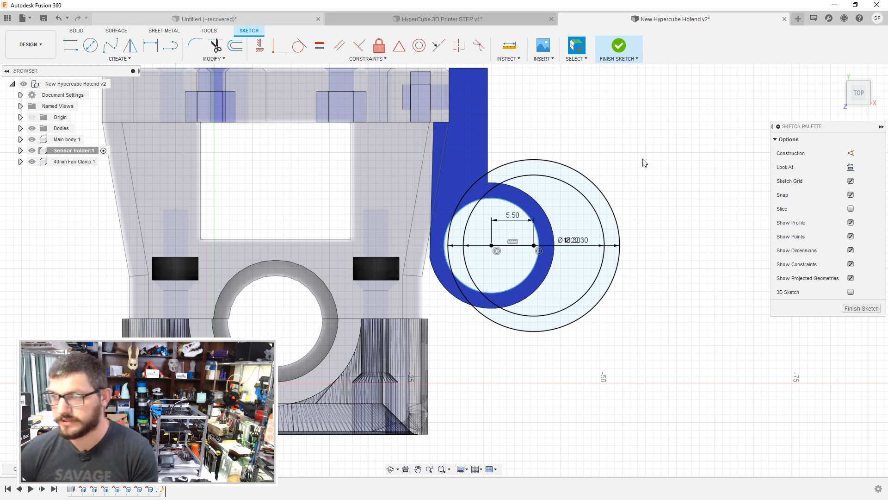
middle_click_drag(567, 148, 555, 172)
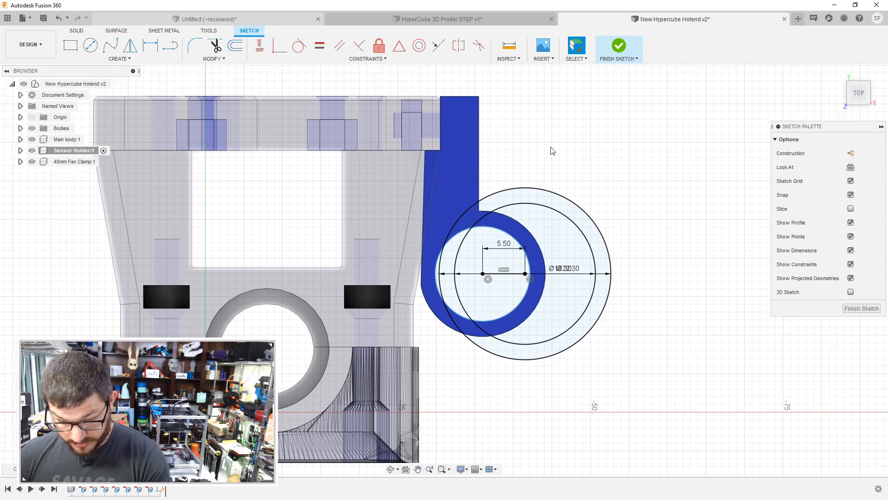
Step: Try a slanted line from the sensor holder arm's outer top corner to the outer circle, and remove it
left_click(528, 244)
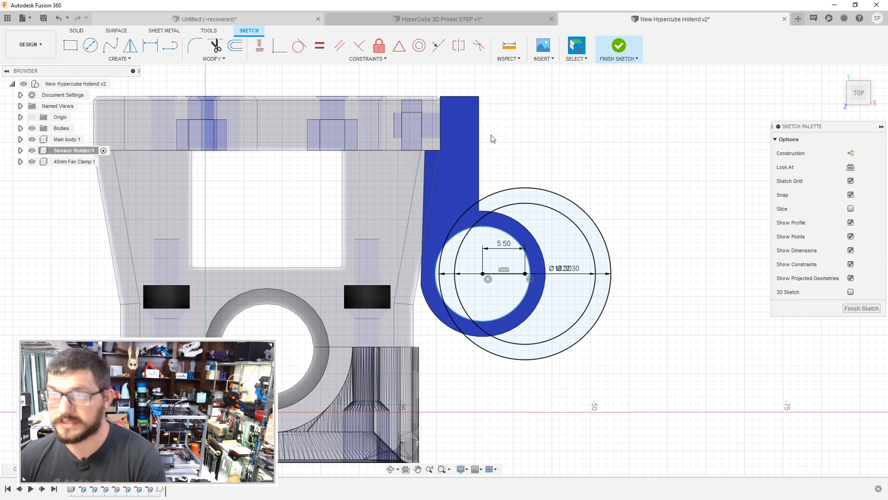
key("a")
left_click(479, 96)
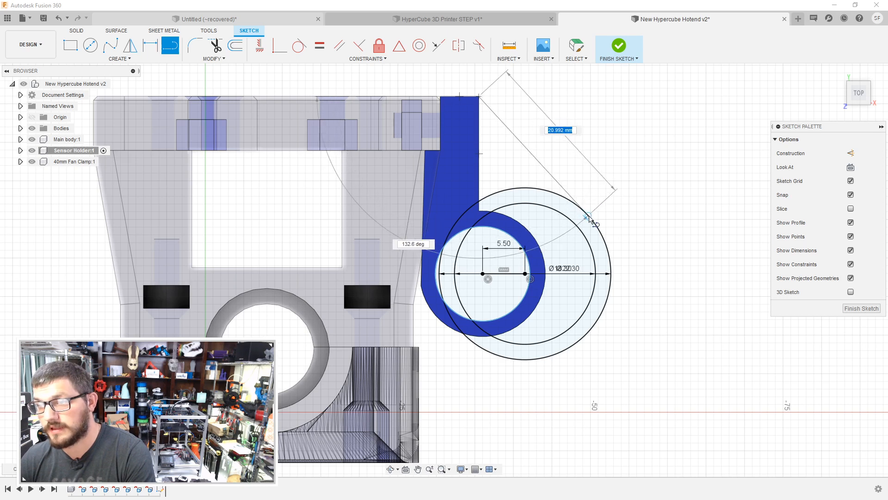
left_click(588, 216)
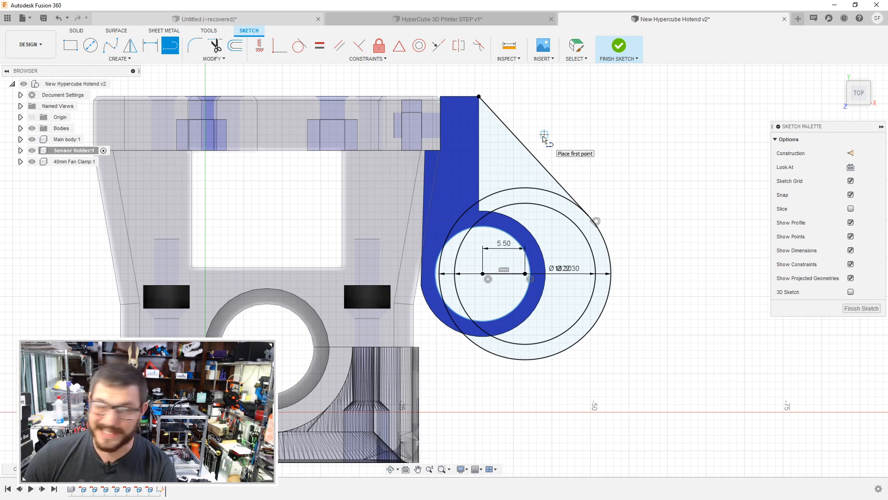
mouse_move(539, 143)
middle_mouse_down()
mouse_move(522, 199)
mouse_move(523, 187)
mouse_move(495, 184)
mouse_move(546, 188)
mouse_move(529, 190)
middle_mouse_up()
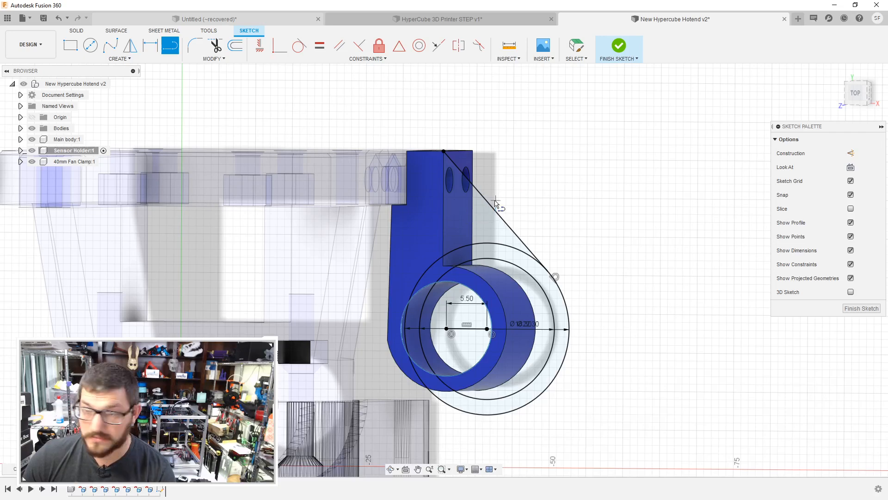
middle_click_drag(496, 191, 507, 183, "shift")
key("Escape")
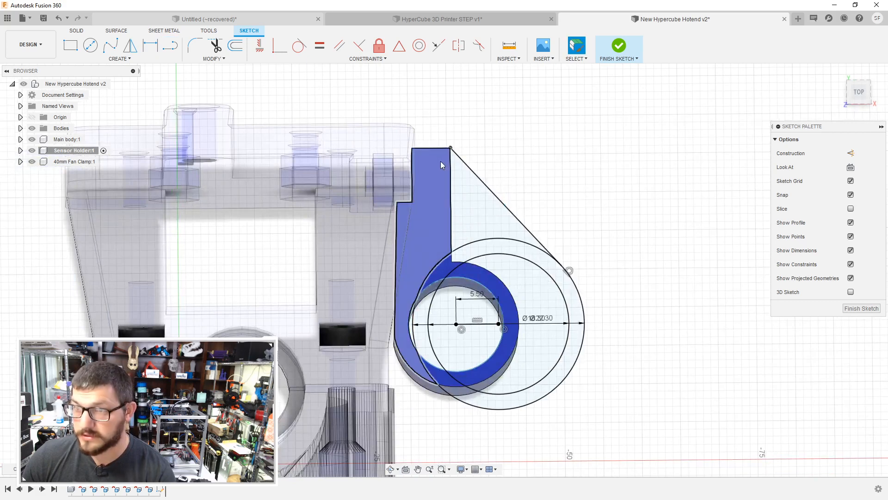
key("Delete")
Step: Draw a 10 mm line along the arm's top edge from its inner corner, and a perpendicular line from its end to the 22.3 mm circle
key("l")
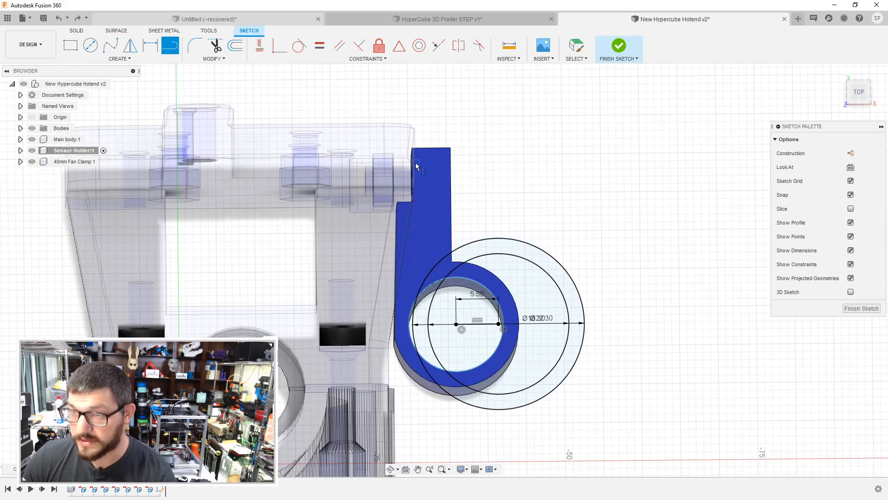
left_click(412, 148)
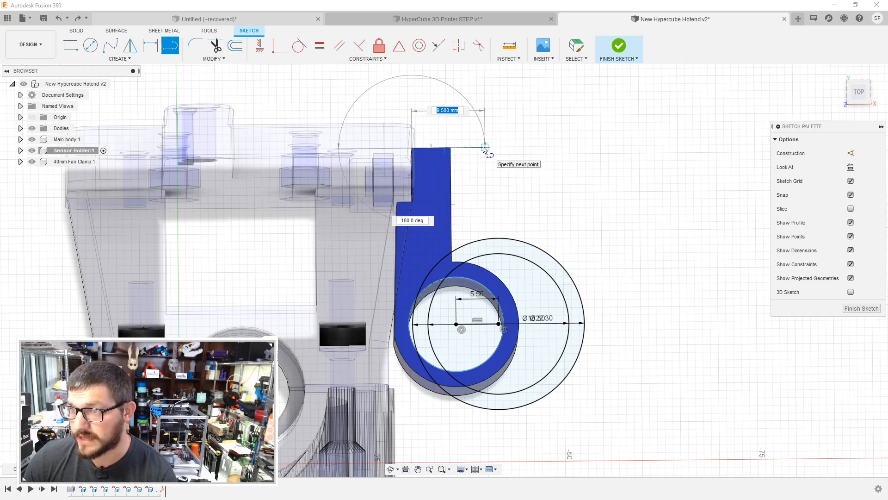
type("10")
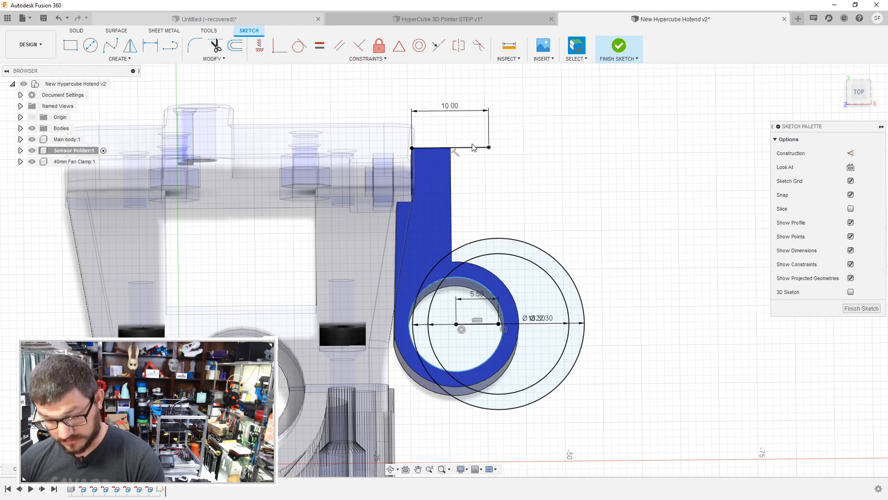
key("a")
left_click(489, 147)
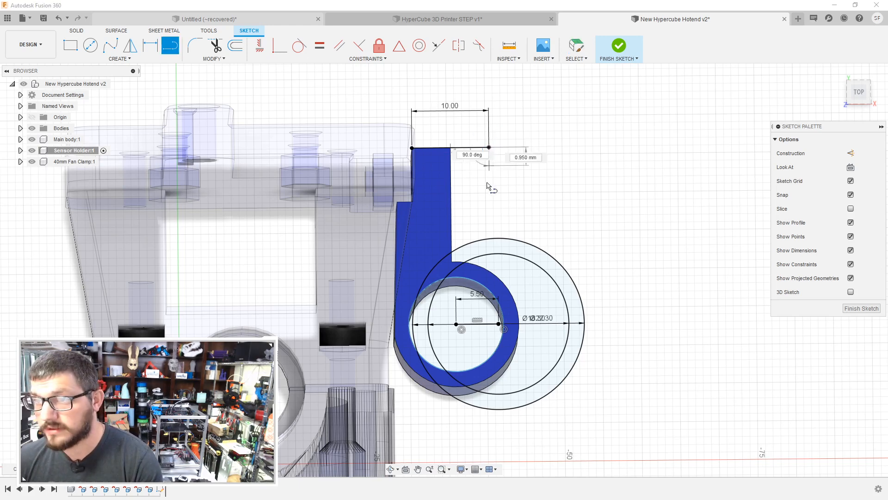
left_click(491, 235)
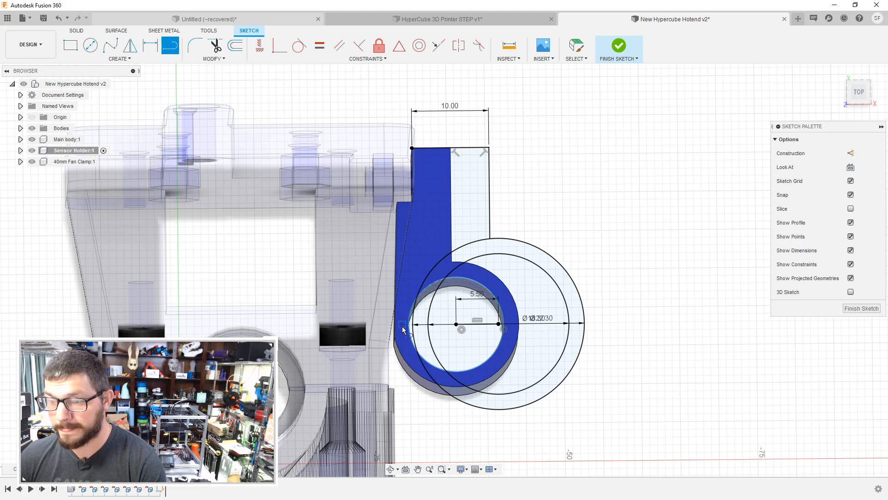
key("Escape")
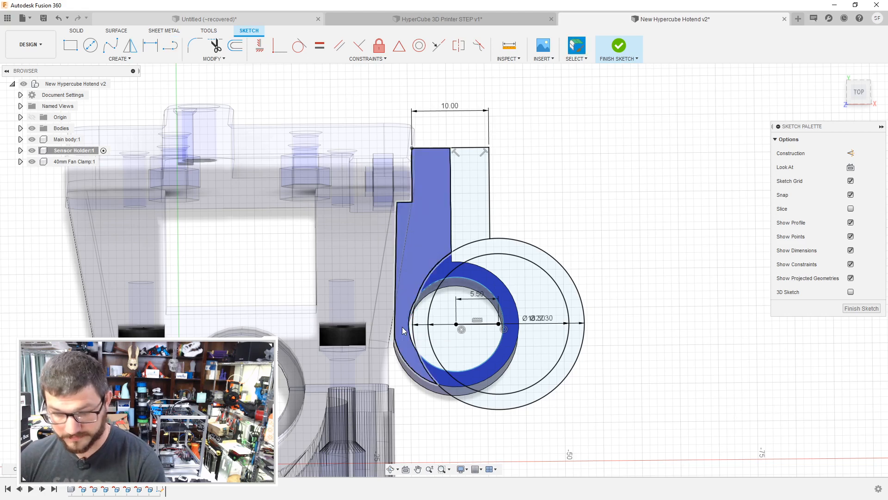
Step: Select the thin crescent profile between the old bore's edge and the 22.3 mm circle, on the side facing the main body
left_click(412, 325)
scroll(412, 325, "up", 3)
scroll(411, 326, "up", 3)
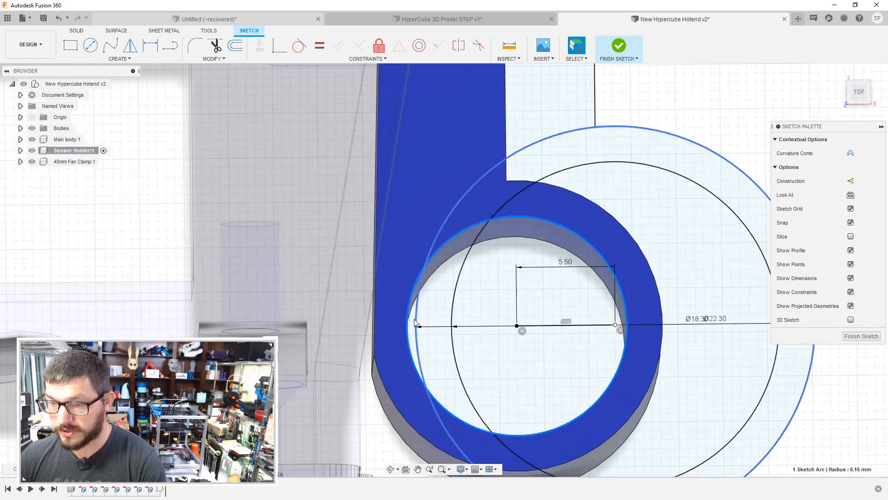
left_click(415, 285)
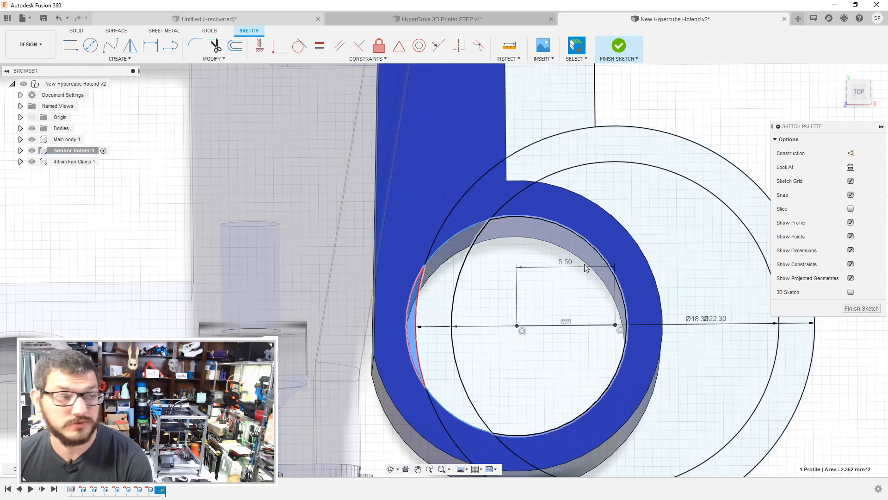
scroll(578, 262, "down", 5)
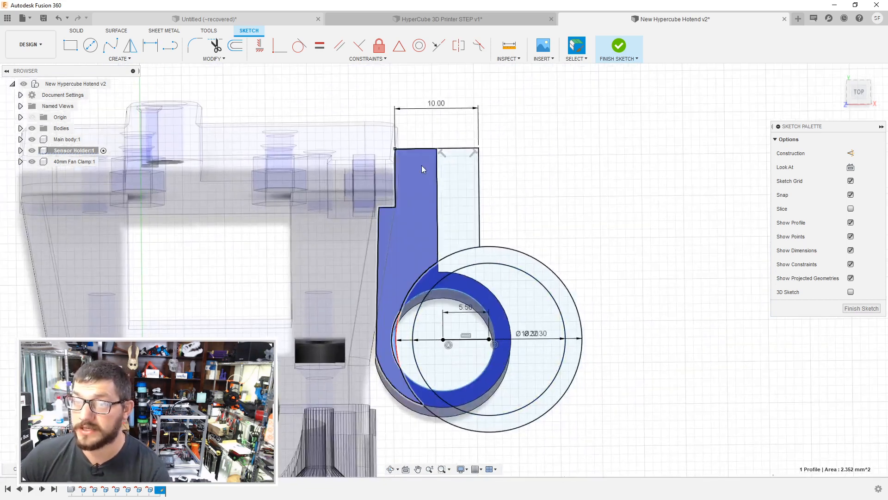
middle_click_drag(439, 166, 368, 167, "shift")
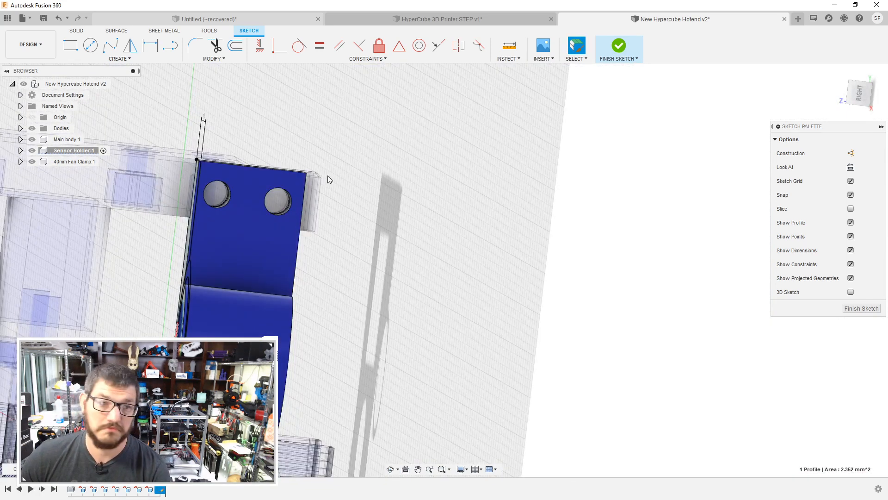
middle_click_drag(314, 184, 385, 176, "shift")
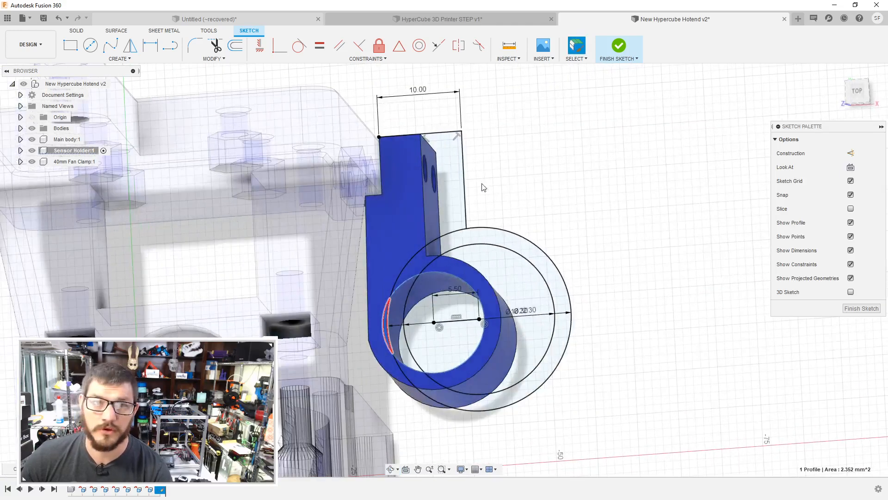
middle_click_drag(538, 197, 560, 191)
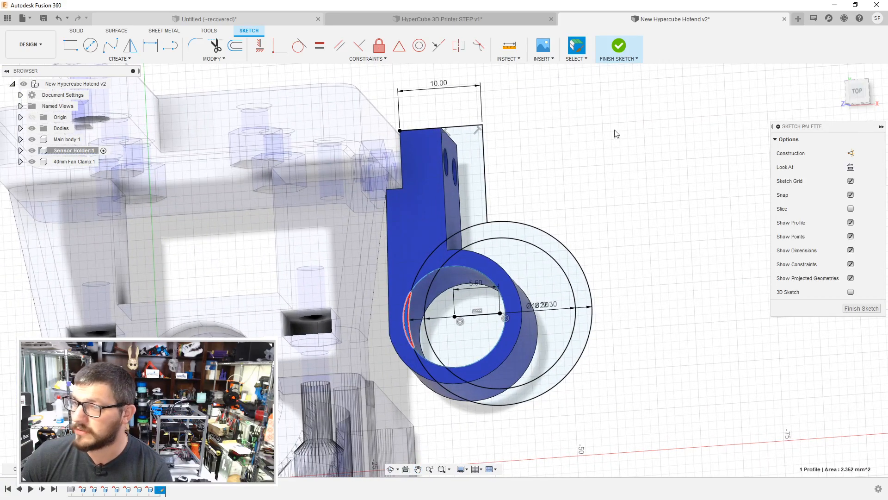
left_click(856, 92)
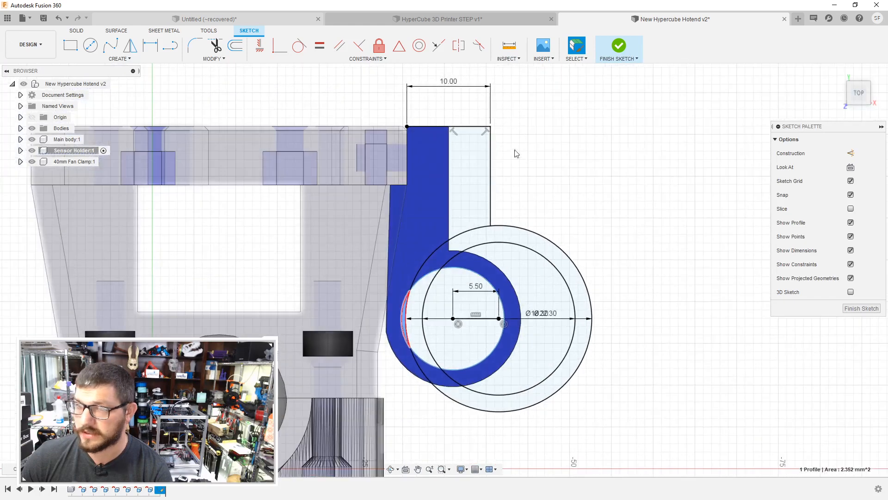
Step: Extrude the arm extension, the ring profiles between the two new circles and the crescent by -13 mm, joined to the sensor holder
key("e")
left_click(479, 165)
left_click(502, 232)
left_click(437, 262)
left_click(408, 324)
left_click(415, 359)
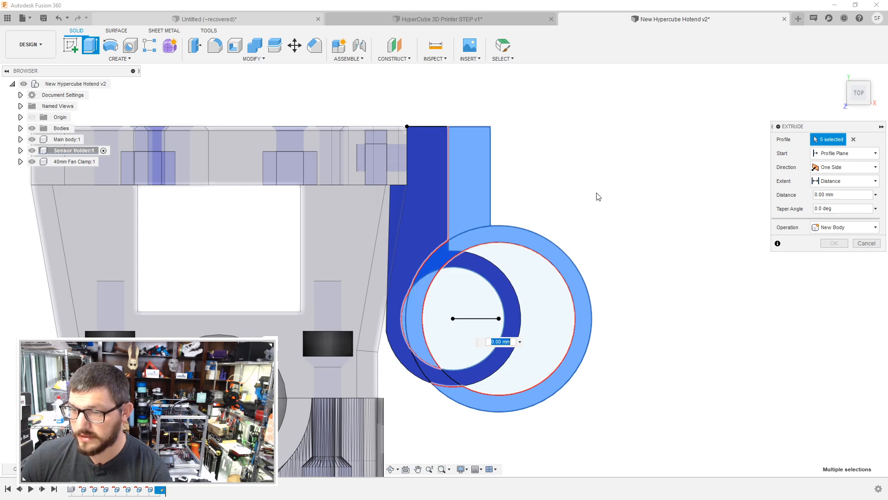
left_click(433, 374)
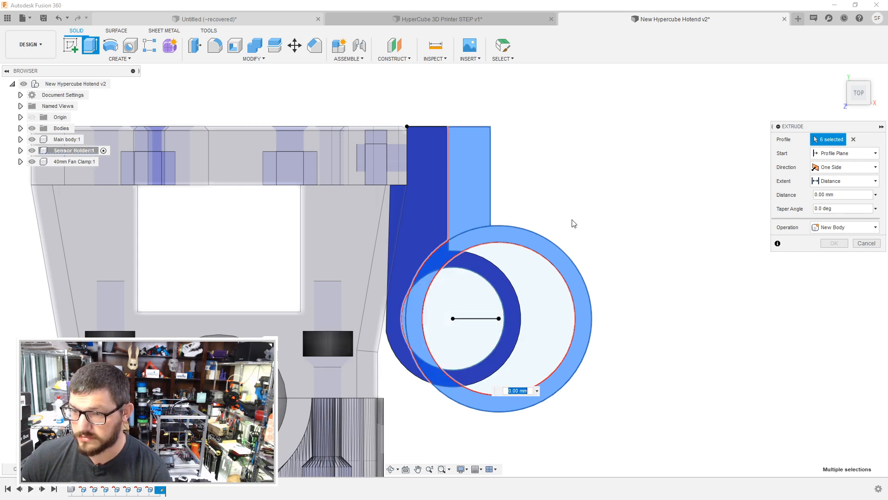
middle_click_drag(639, 197, 508, 195, "shift")
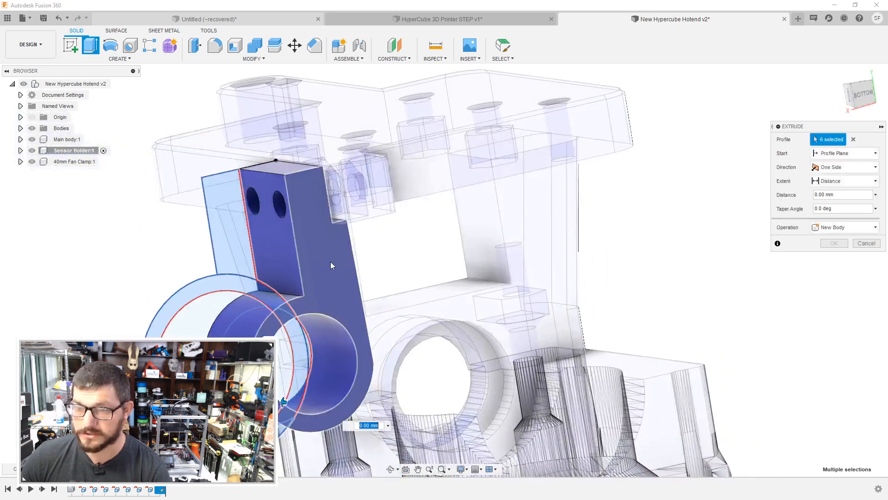
left_click(331, 262)
middle_click_drag(382, 263, 671, 245, "shift")
left_click(832, 228)
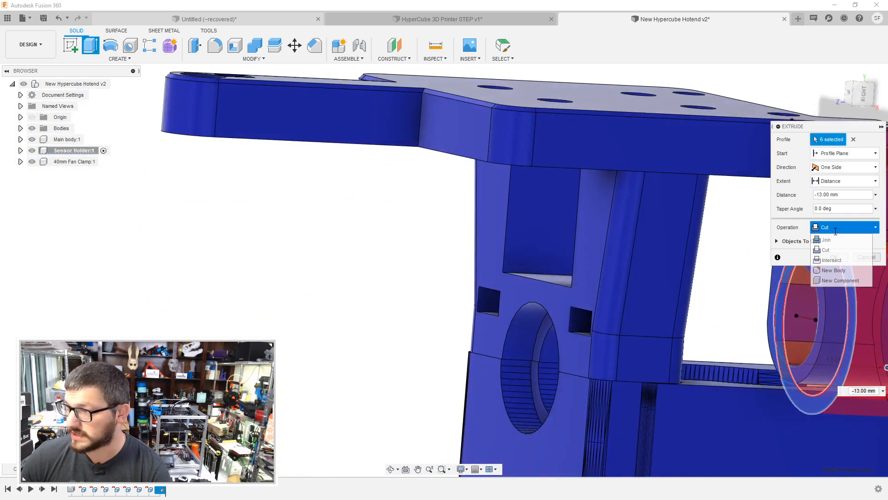
left_click(837, 240)
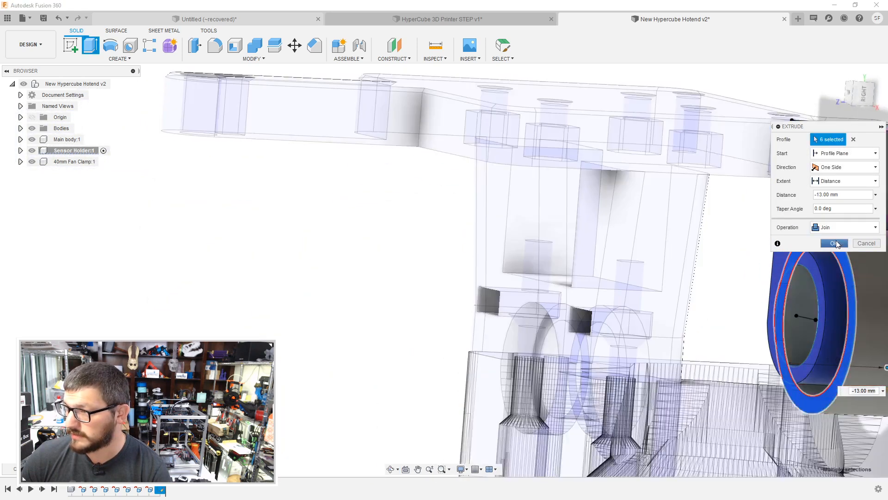
middle_click_drag(630, 240, 735, 222, "shift")
left_click(834, 243)
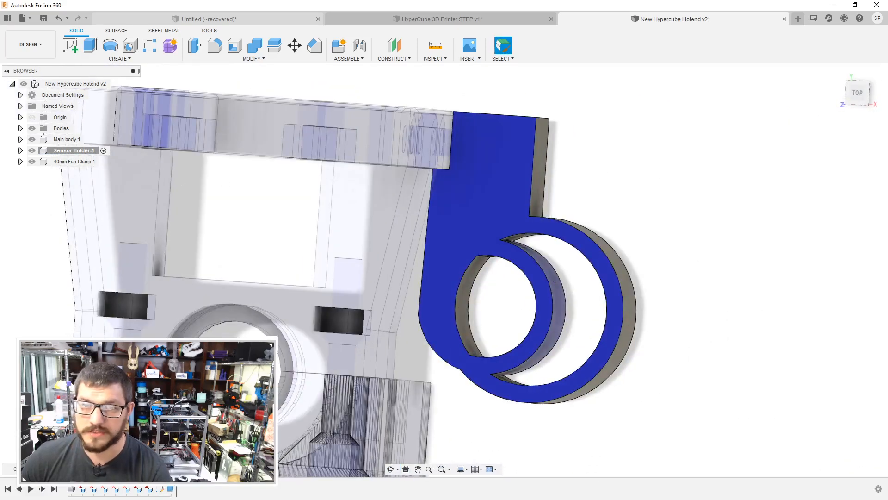
Step: Make the sensor holder's Sketch1 visible again
left_click(20, 151)
left_click(29, 184)
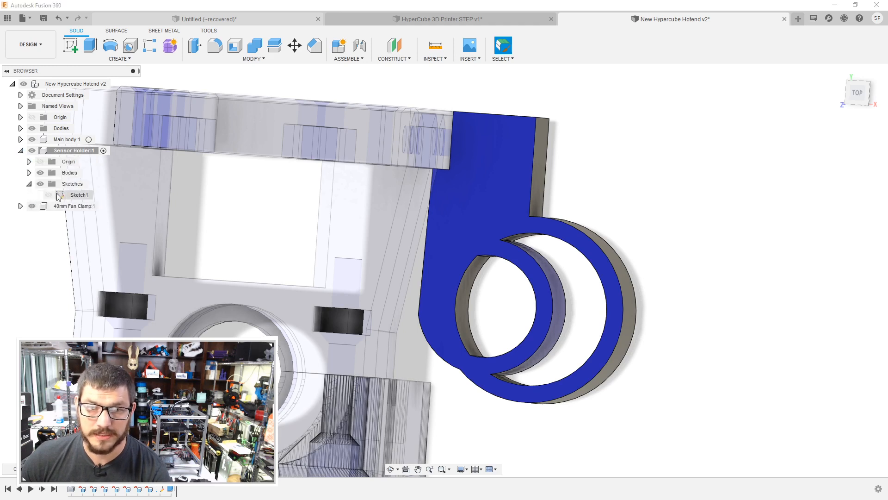
left_click(48, 195)
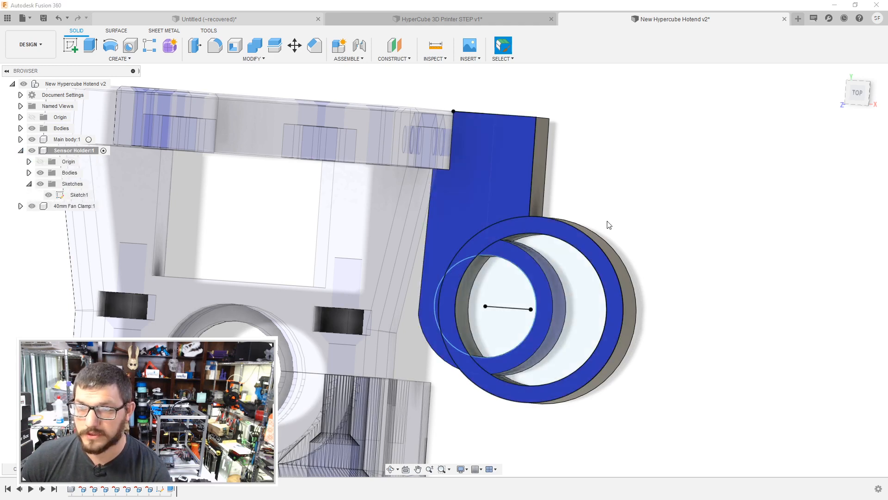
Step: Cut away the leftover part of the old ring inside the new 18.3 mm bore with a -19 mm extrusion
middle_click_drag(650, 218, 653, 231, "shift")
scroll(619, 220, "up", 2)
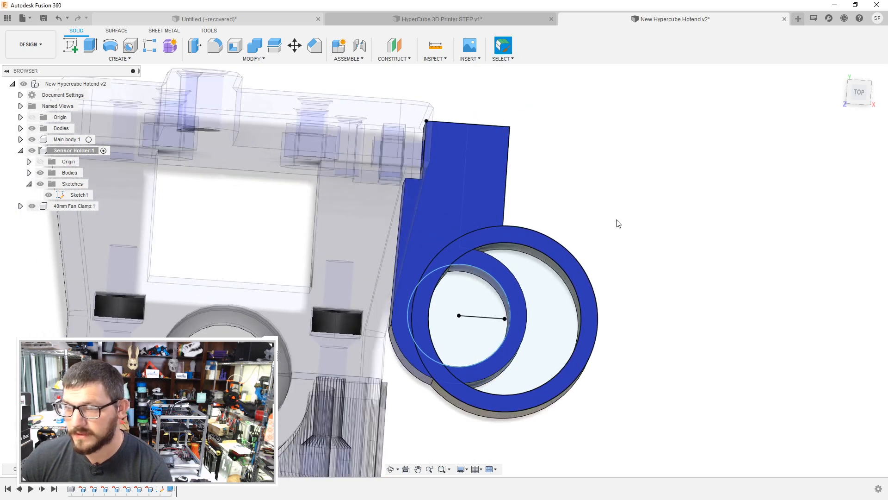
scroll(534, 257, "up", 3)
left_click(465, 287)
key("e")
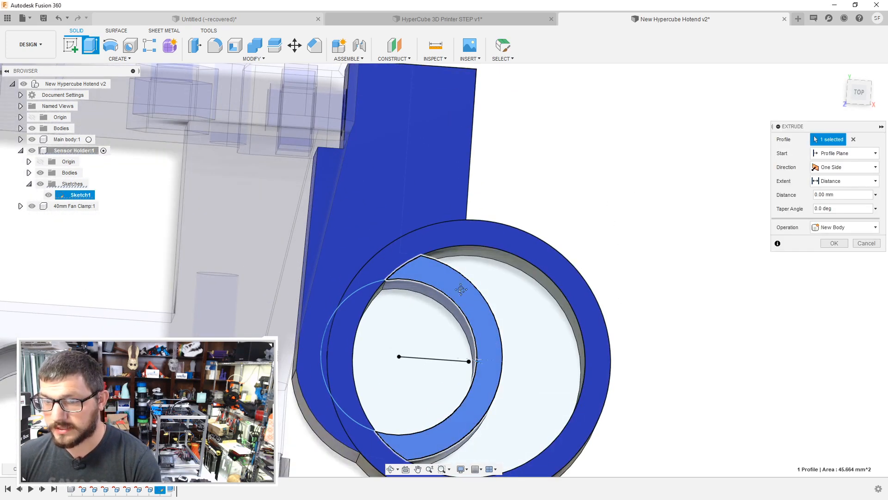
middle_click_drag(465, 289, 457, 210)
middle_click_drag(456, 314, 476, 266, "shift")
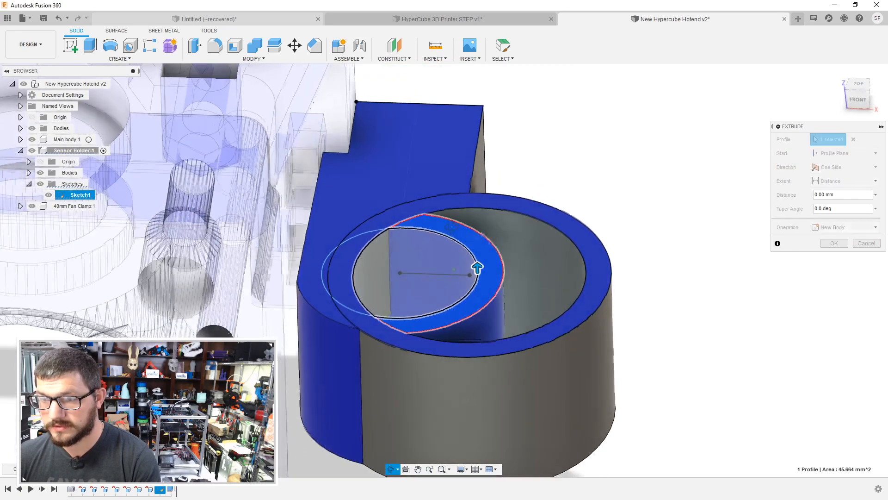
left_click_drag(478, 267, 520, 454)
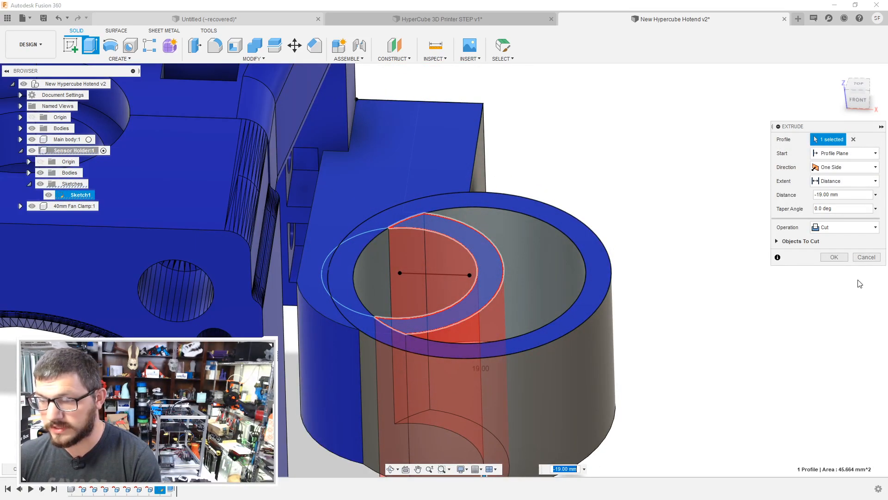
left_click(834, 257)
Step: Examine the reworked sensor holder where the enlarged ring meets the arm beside the main body
mouse_move(681, 215)
middle_mouse_down("shift")
mouse_move(674, 255)
mouse_move(678, 245)
middle_mouse_up("shift")
scroll(654, 250, "down", 3)
left_click(416, 302)
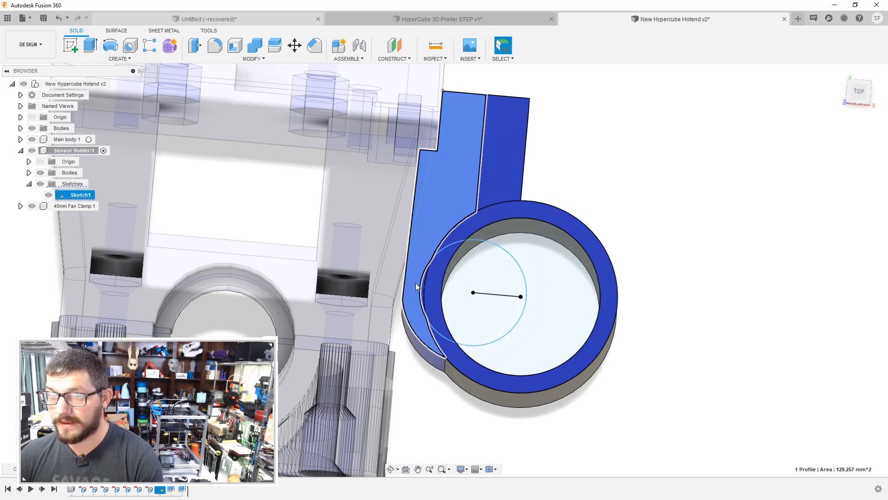
middle_click_drag(401, 304, 433, 180, "shift")
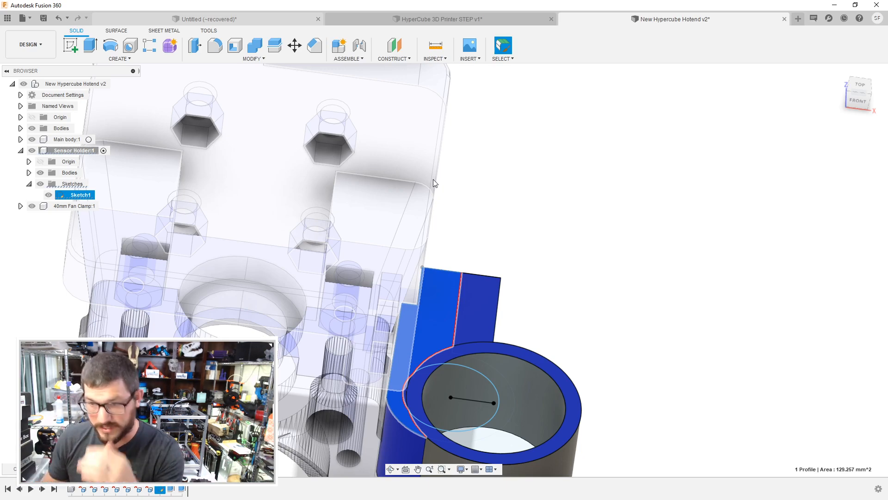
mouse_move(518, 222)
middle_mouse_down("shift")
mouse_move(560, 284)
mouse_move(573, 169)
mouse_move(560, 304)
mouse_move(483, 229)
middle_mouse_up("shift")
scroll(484, 229, "up", 1)
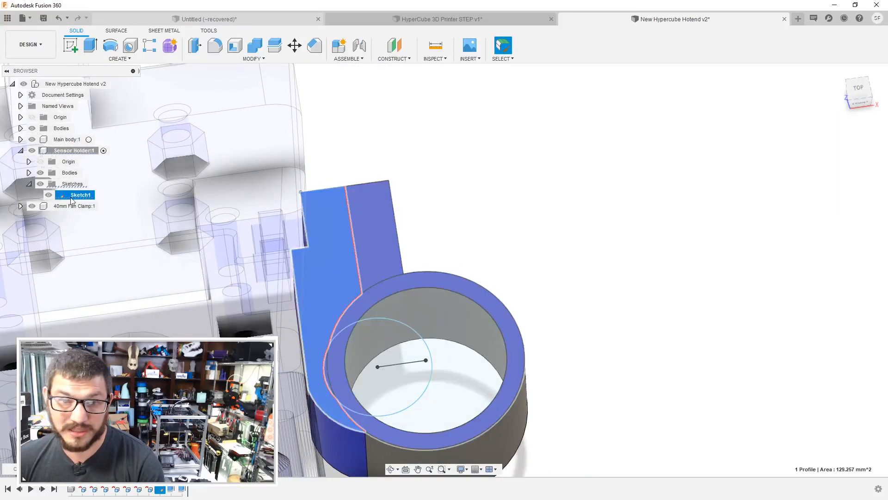
Step: In the sensor holder's Sketch1, draw a three-point arc from the old ring's corner beside the main body to the 22.3 mm circle
double_click(82, 195)
key("Escape")
double_click(67, 194)
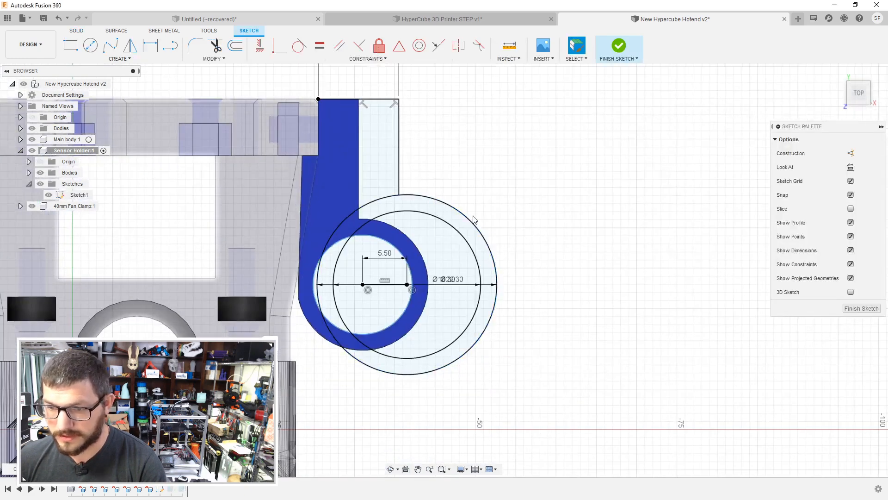
left_click(116, 59)
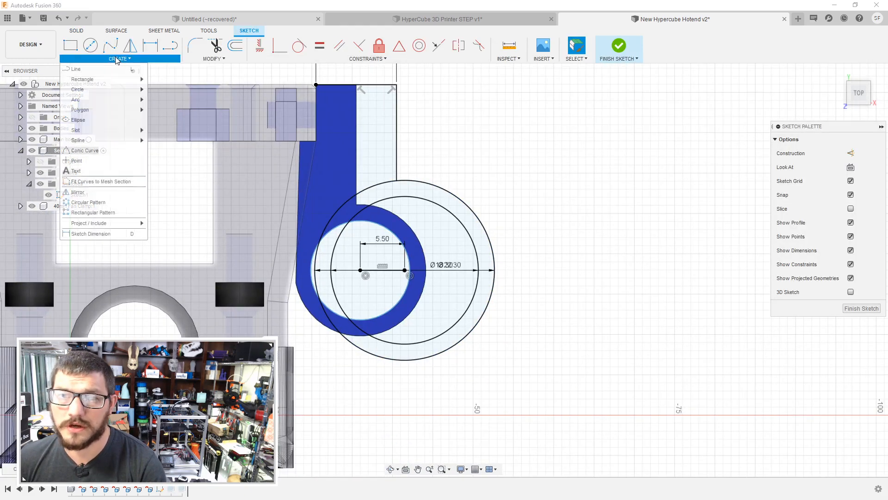
mouse_move(93, 100)
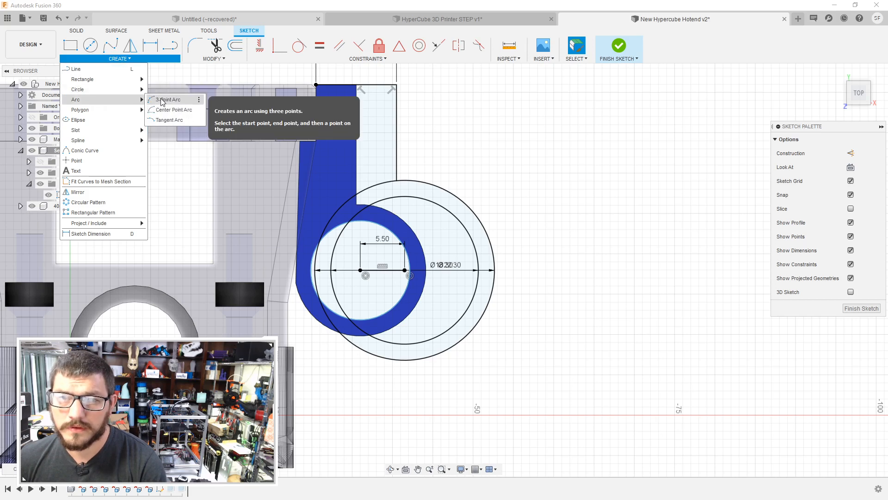
left_click(162, 100)
left_click(297, 284)
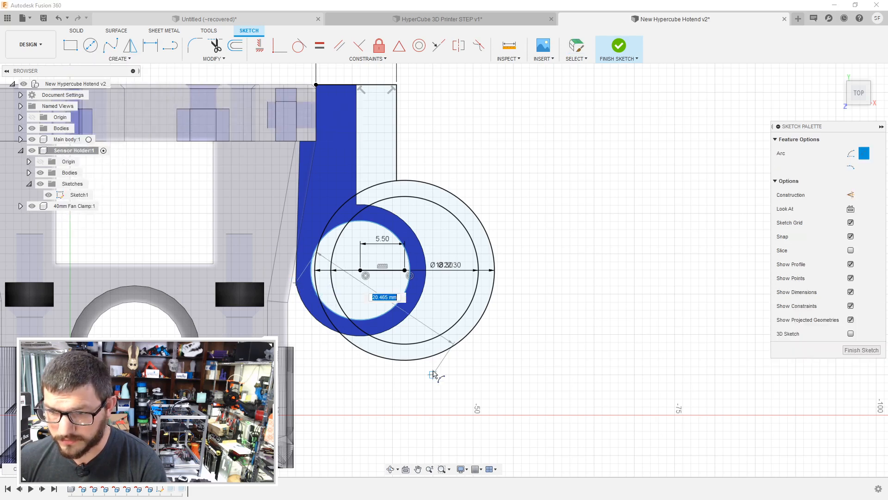
left_click(412, 360)
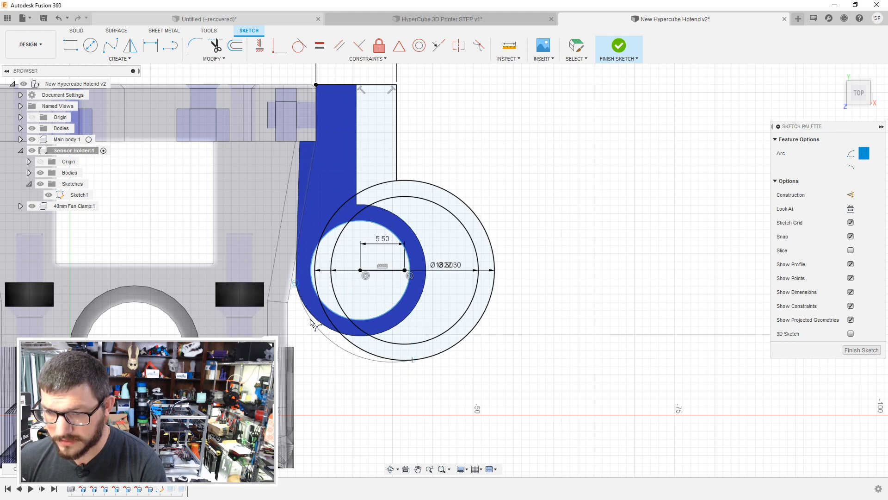
left_click(298, 292)
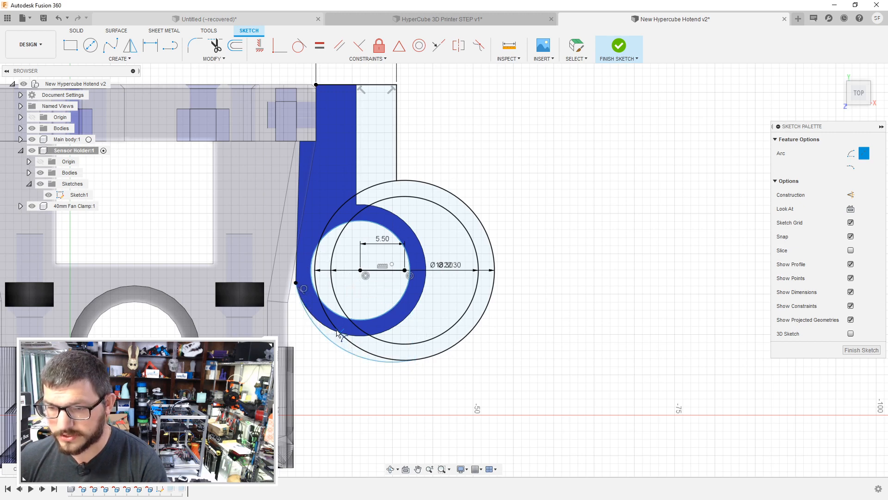
Step: Finish the sketch and add the crescent profile enclosed by the new arc to the existing -13 mm joined extrusion
scroll(336, 331, "up", 2)
left_click(861, 350)
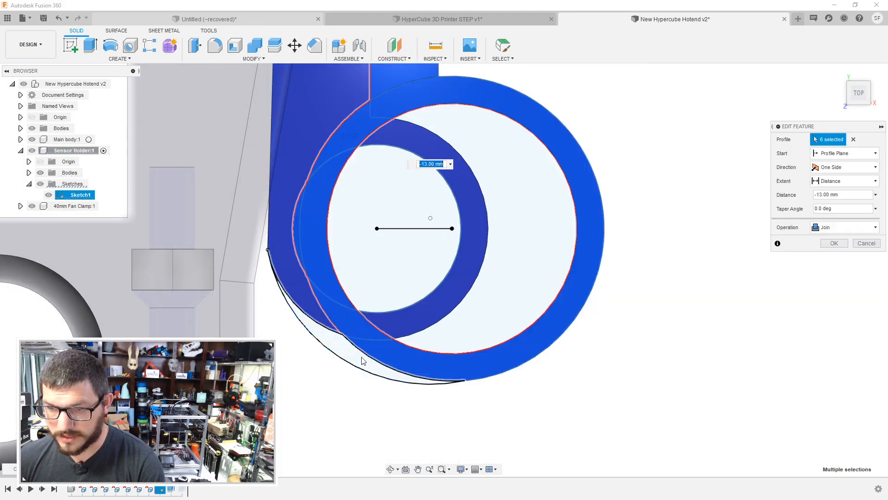
left_click(830, 243)
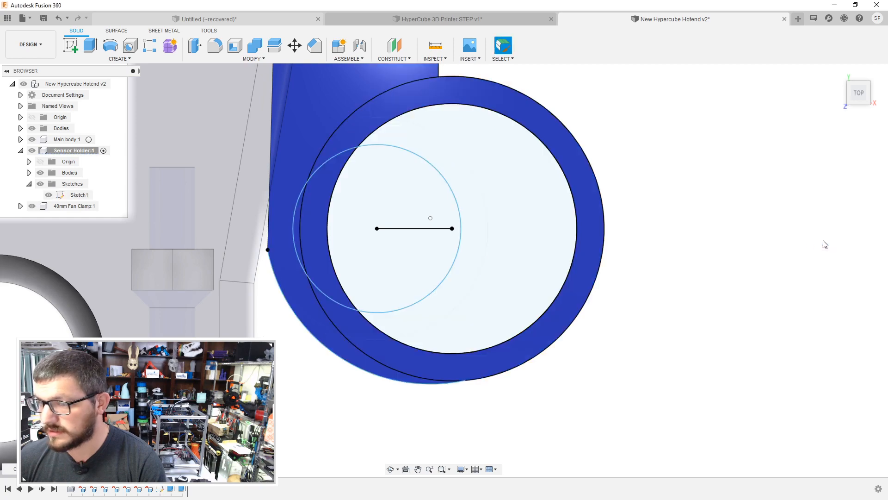
Step: Hide the sensor holder's Sketch1 and examine the filled-in transition between the ring and the arm
middle_click_drag(463, 303, 502, 243, "shift")
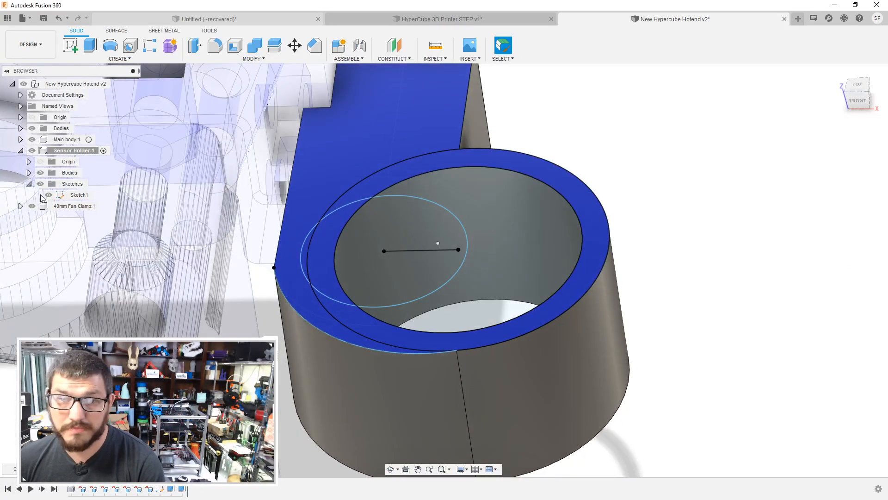
left_click(47, 196)
left_click(48, 195)
mouse_move(730, 210)
middle_mouse_down("shift")
mouse_move(718, 95)
mouse_move(713, 139)
mouse_move(725, 238)
middle_mouse_up("shift")
scroll(725, 238, "down", 5)
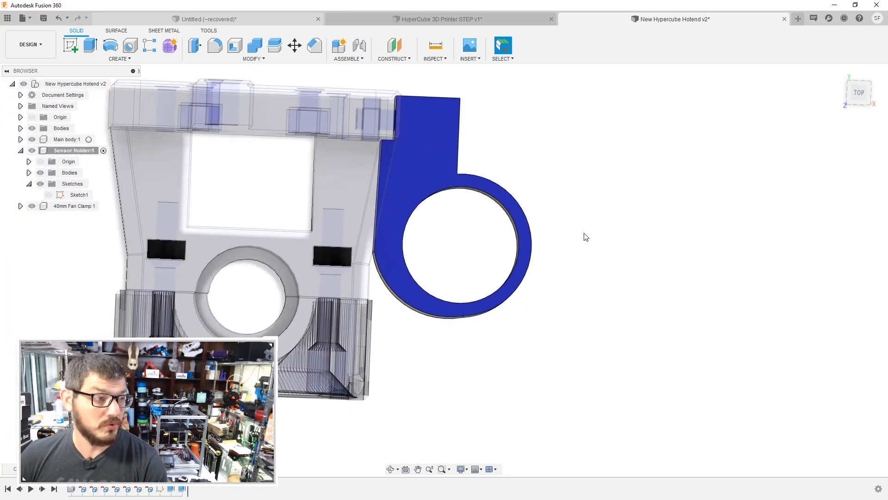
middle_click_drag(589, 220, 534, 219)
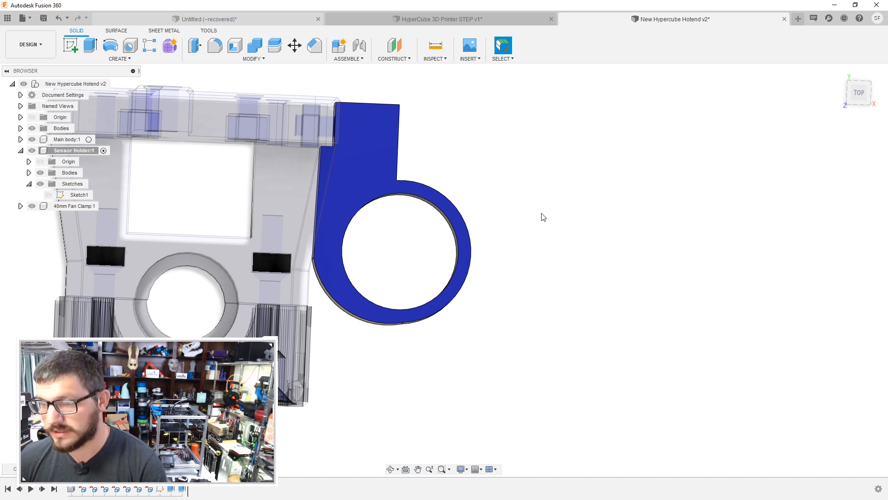
Step: In Sketch1, move the arc's free end point further around the 22.3 mm circle for a smoother blend, and finish the sketch
double_click(77, 195)
scroll(387, 366, "up", 5)
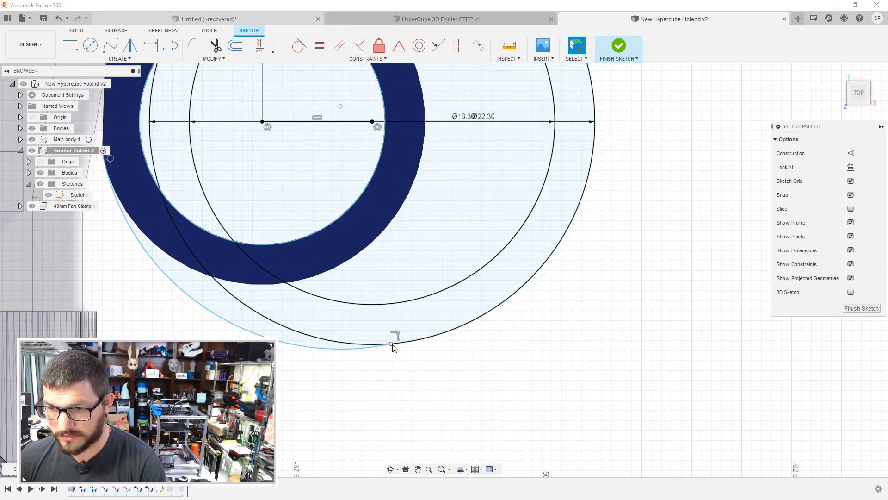
mouse_move(410, 343)
left_mouse_down()
mouse_move(501, 313)
mouse_move(575, 238)
mouse_move(597, 127)
mouse_move(573, 255)
left_mouse_up()
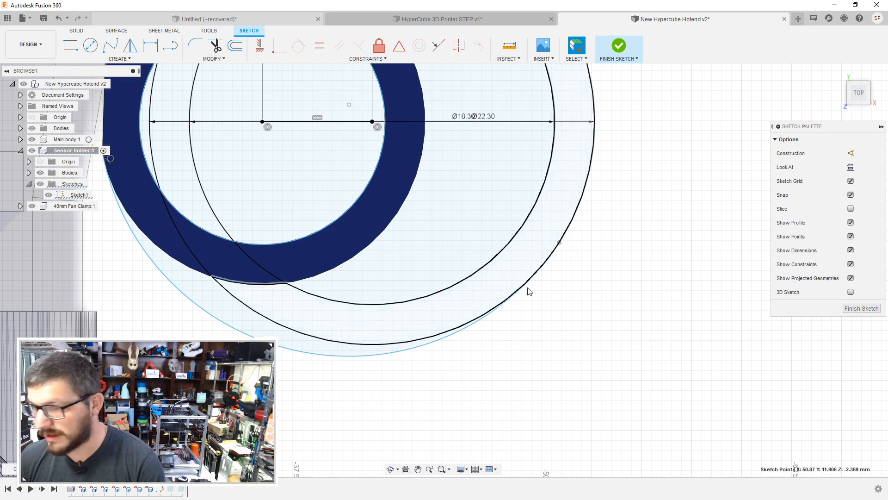
left_click(563, 231)
left_click(565, 234)
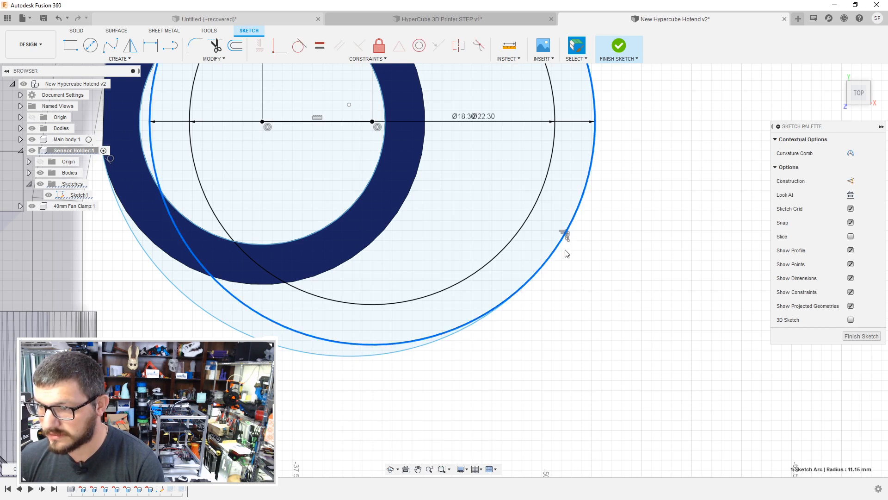
left_click(571, 269)
left_click(451, 341)
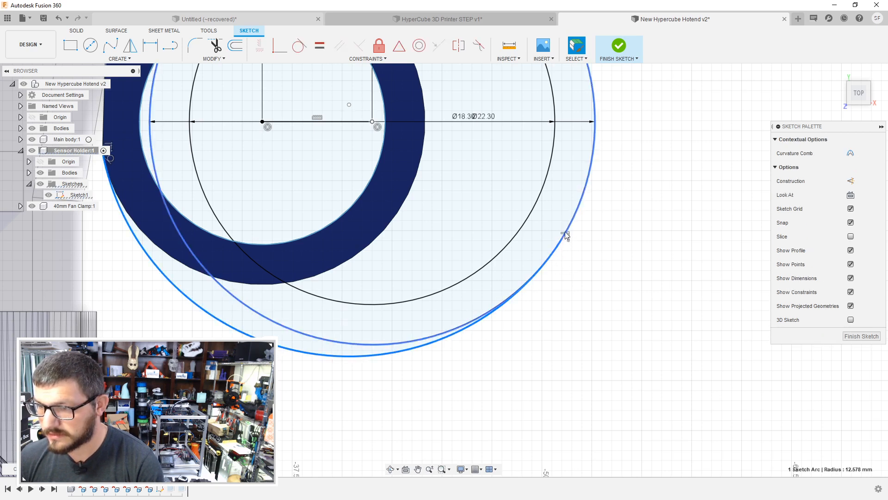
key("Escape")
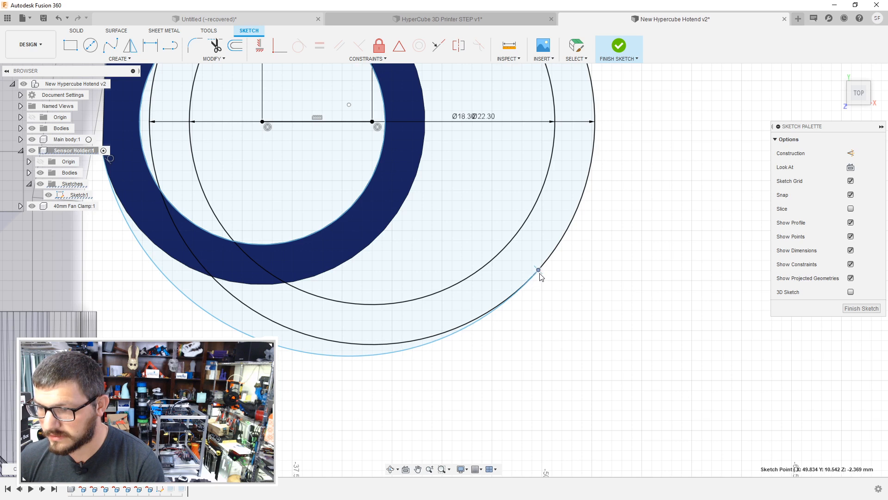
left_click_drag(533, 282, 533, 283)
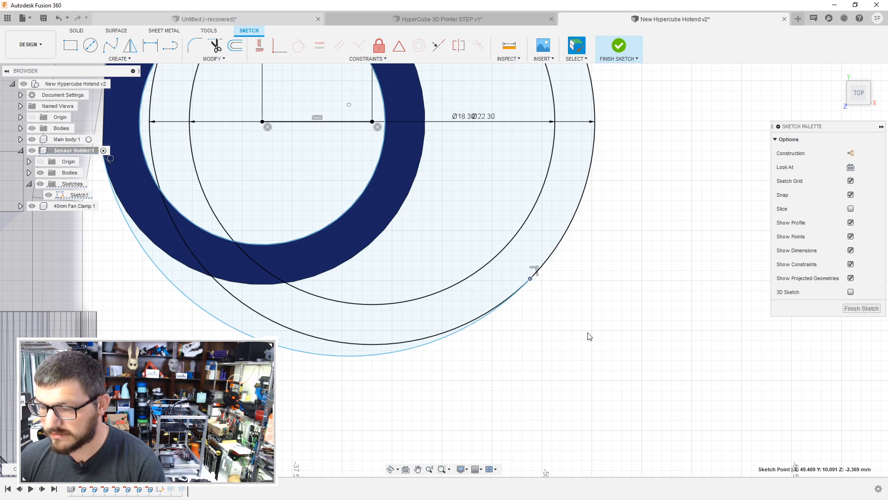
left_click(860, 309)
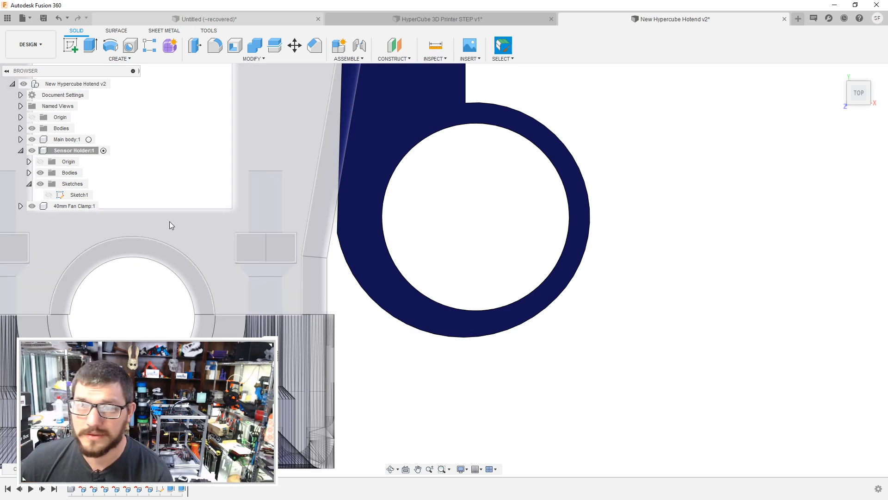
Step: Reopen the sensor holder's Sketch1 for editing around the arc's end on the outer circle
left_click(84, 198)
double_click(83, 198)
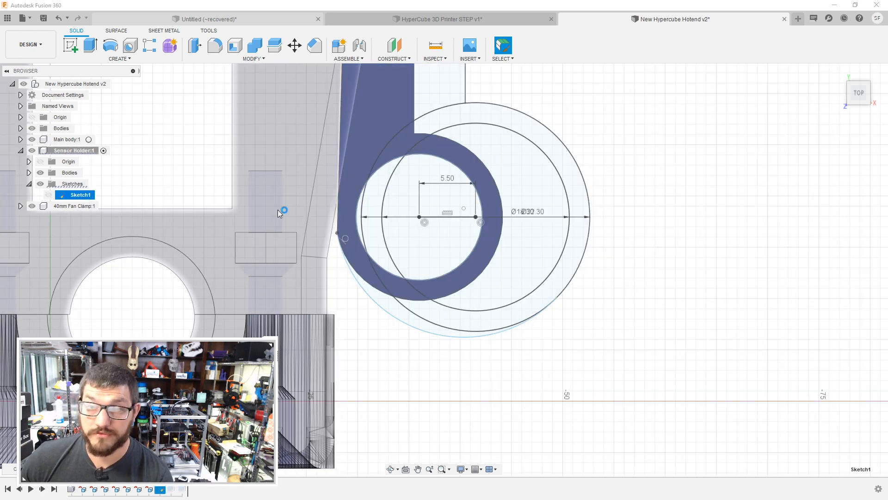
scroll(623, 222, "up", 5)
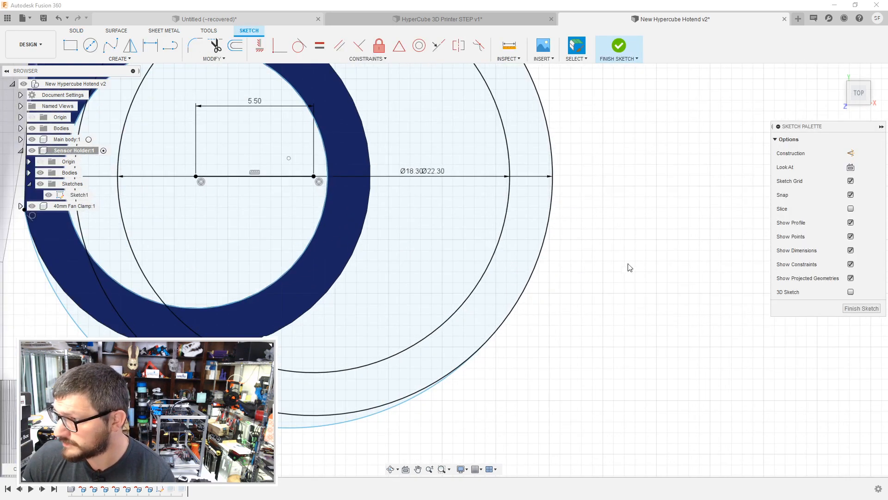
left_click(484, 345)
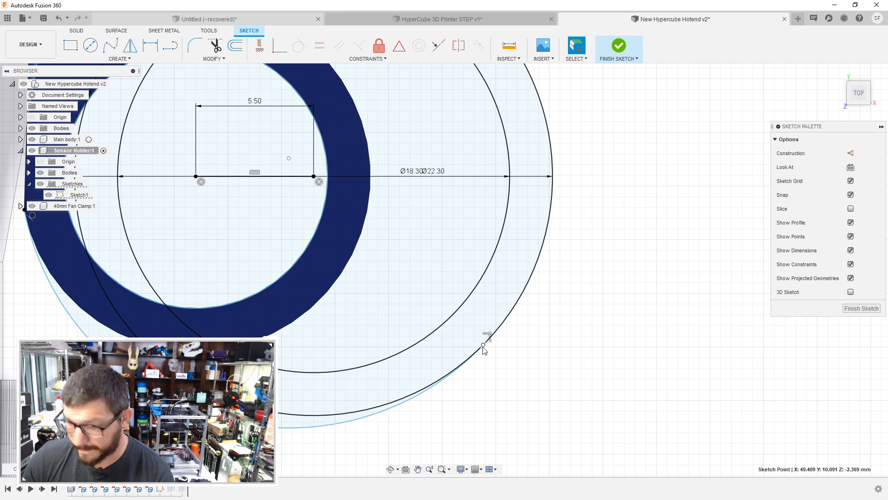
key("t")
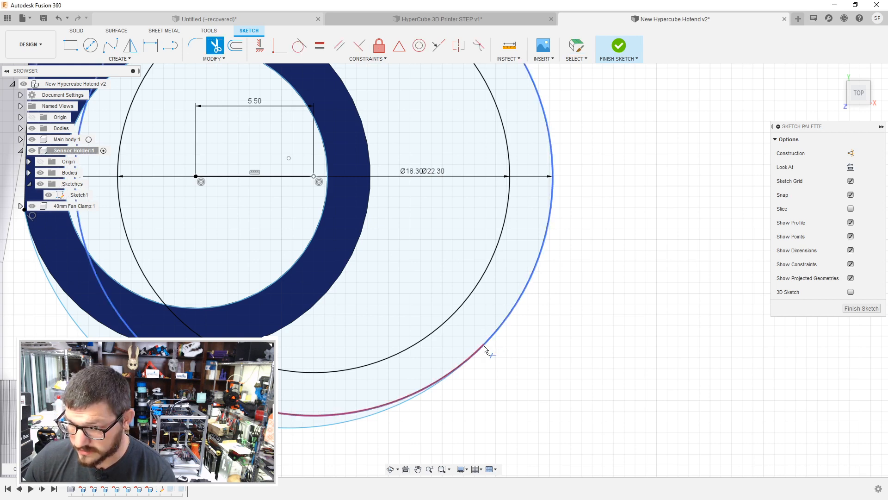
left_click(468, 368)
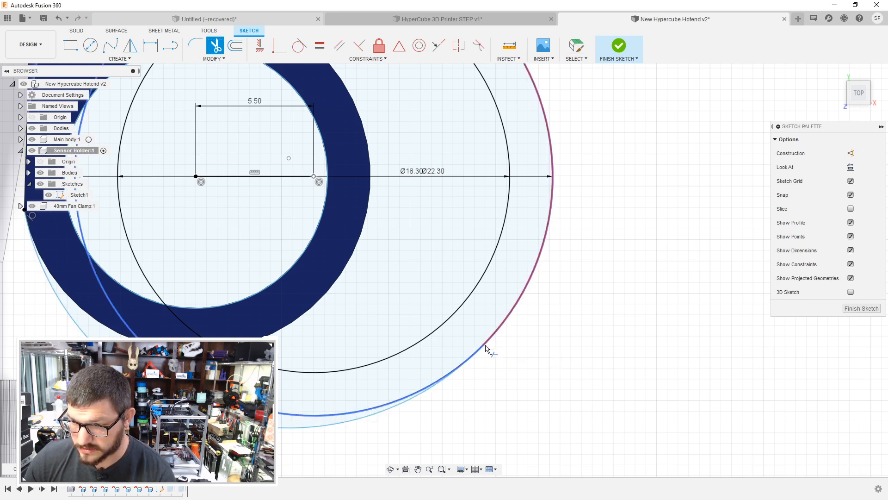
key("Escape")
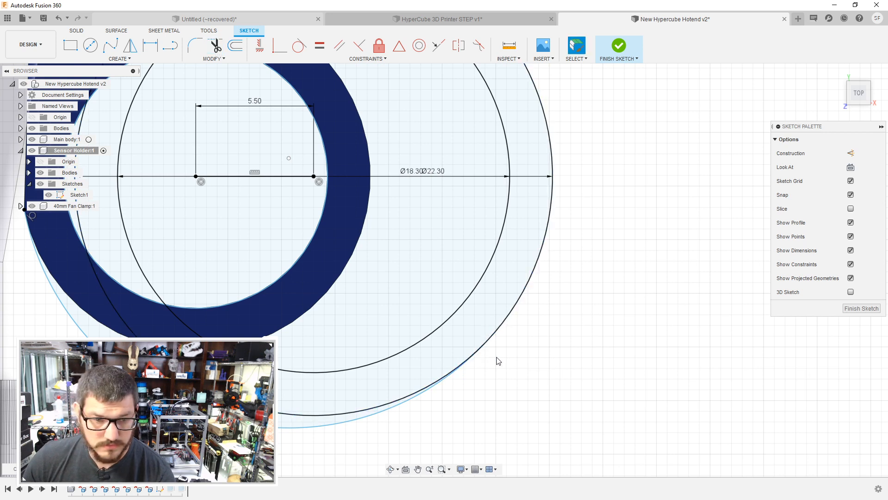
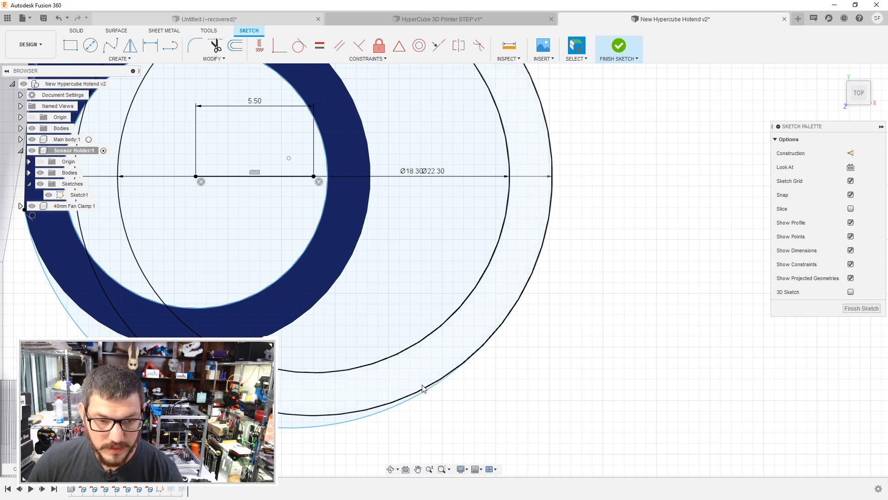
left_click(484, 347)
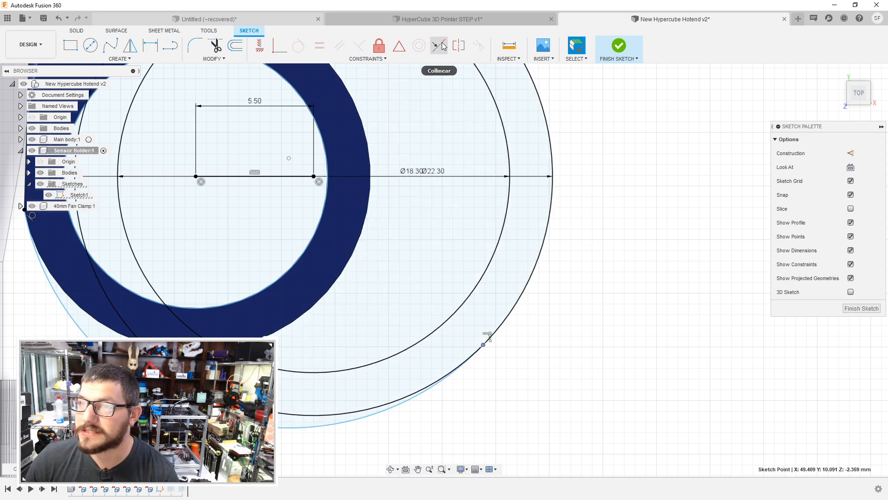
left_click(382, 57)
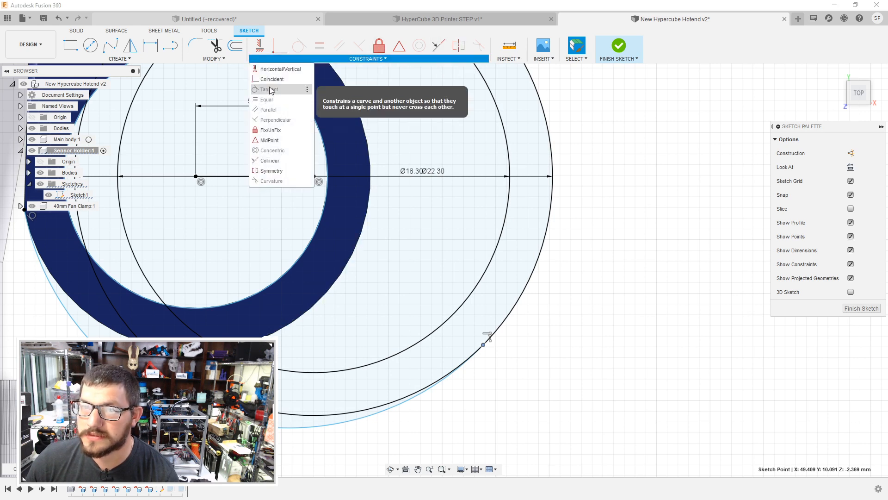
key("m")
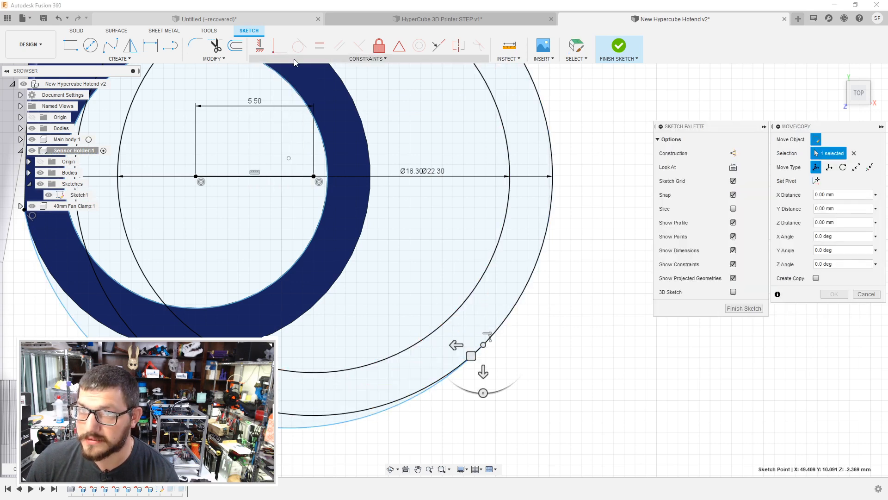
left_click(367, 59)
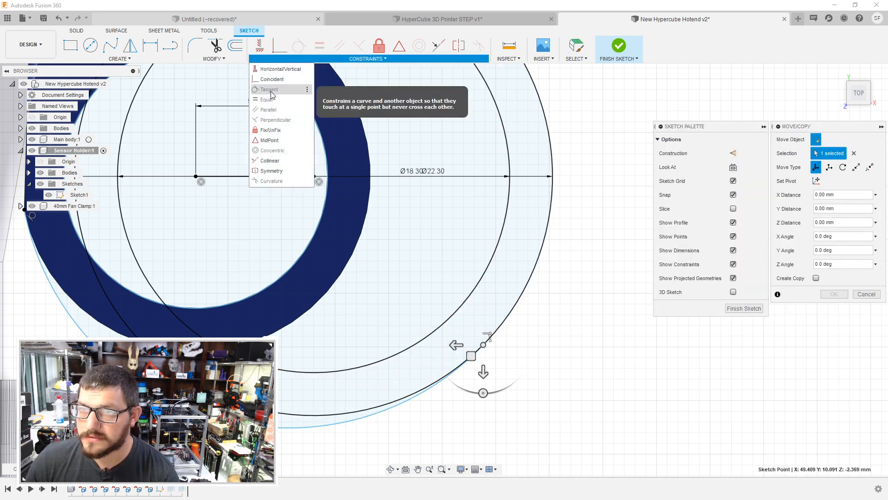
left_click(400, 408)
key("Escape")
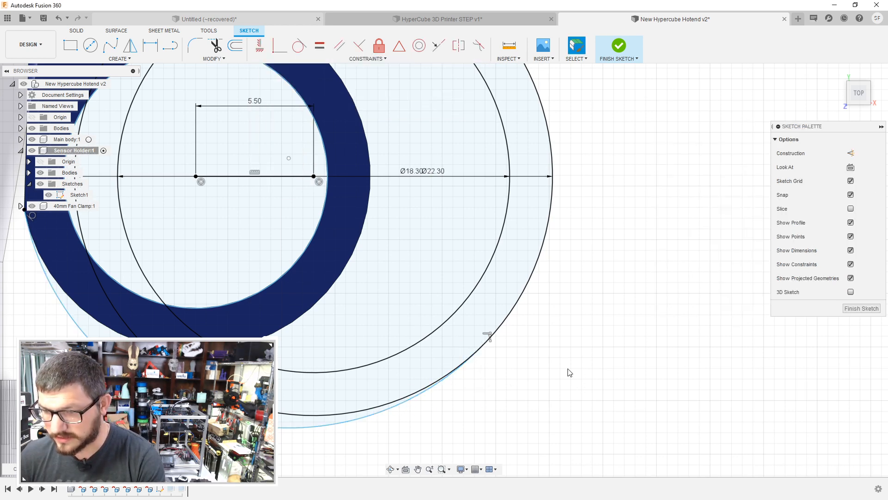
Step: Apply a tangent constraint between the blending arc and the 22.3 mm circle, and finish the sketch
left_click(392, 409)
left_click(367, 58)
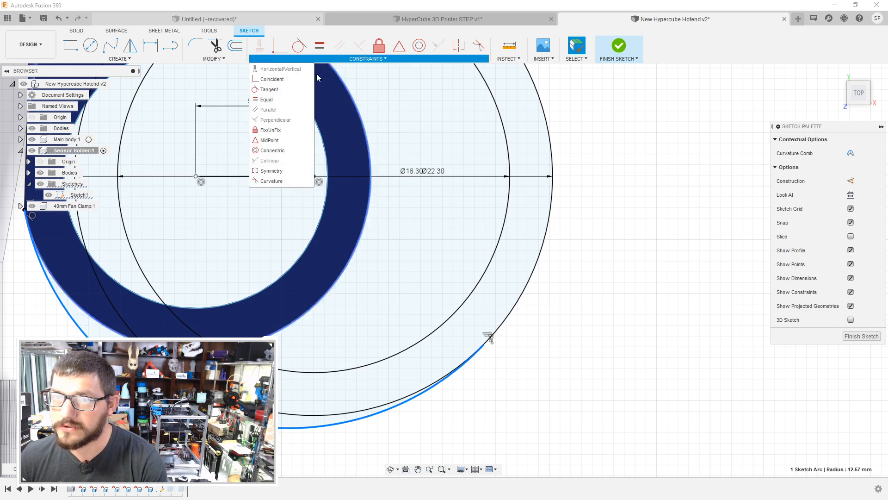
left_click(273, 88)
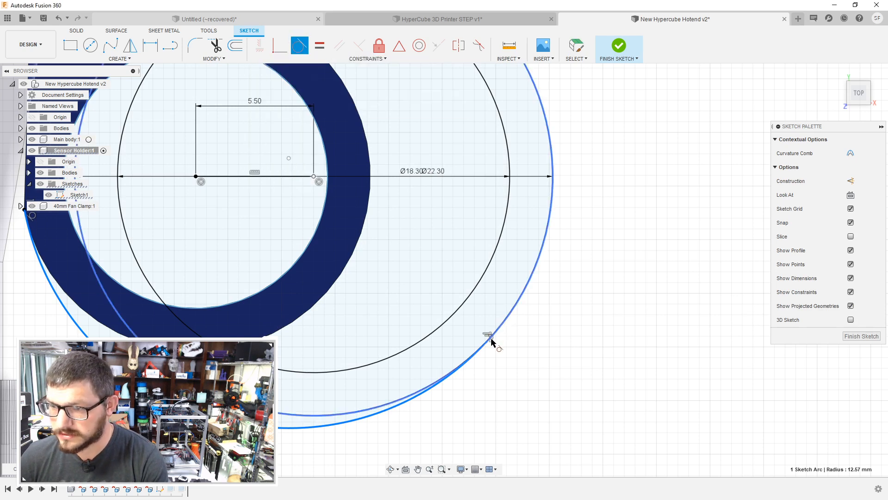
left_click(500, 332)
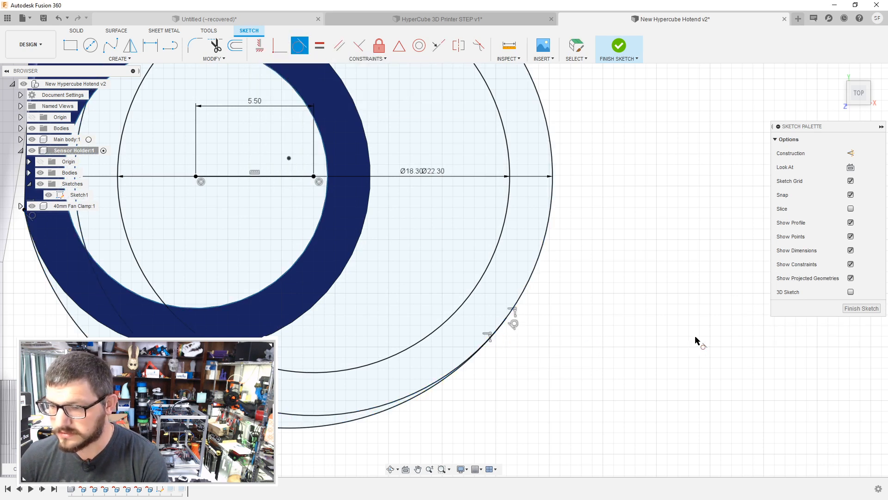
left_click(861, 308)
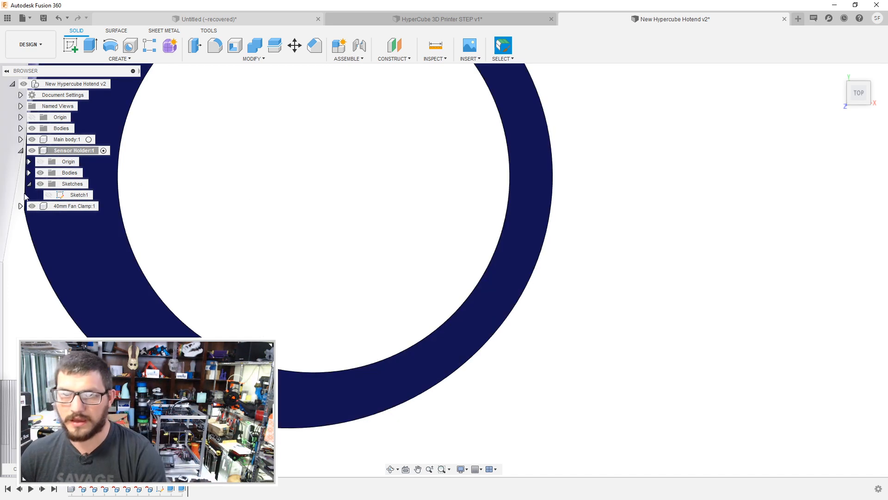
Step: Inspect the blending arc in the sensor holder's Sketch1 and the solid transition between the ring and the arm
double_click(78, 197)
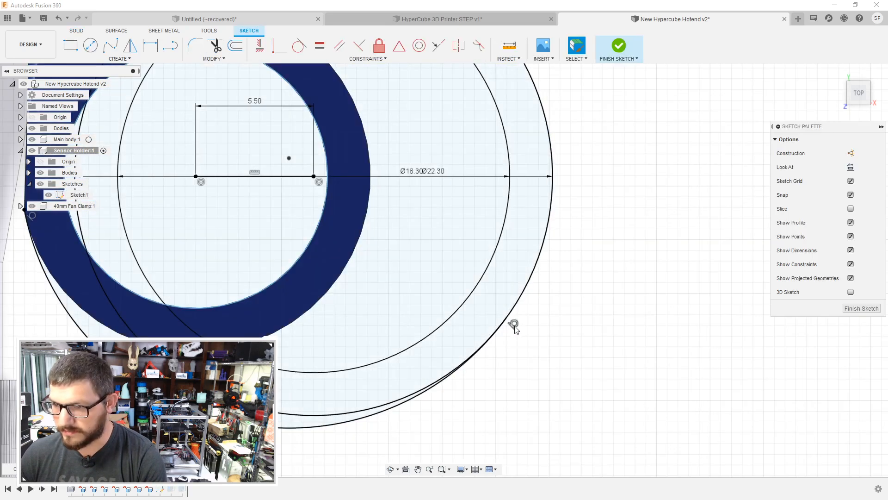
left_click(841, 309)
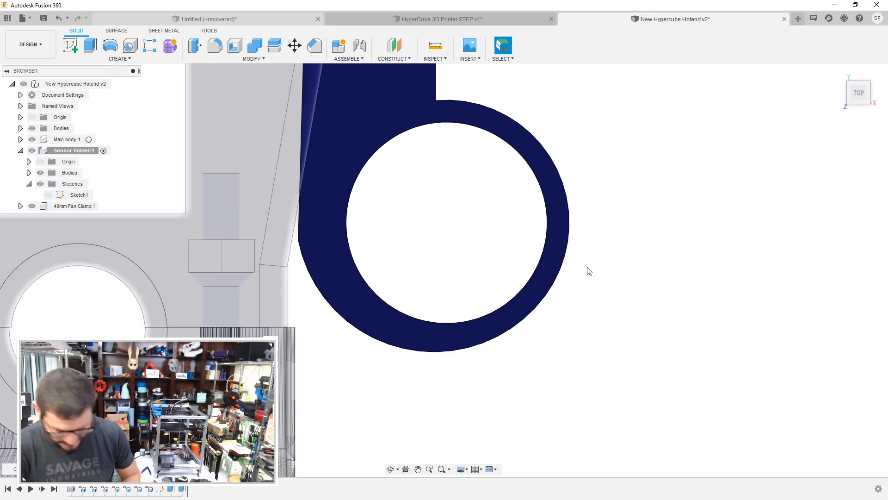
scroll(639, 191, "down", 2)
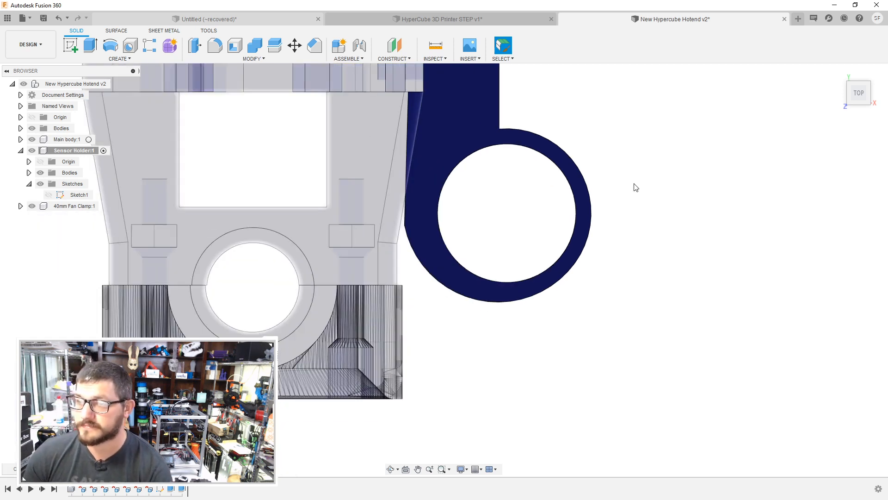
middle_click_drag(671, 169, 626, 239)
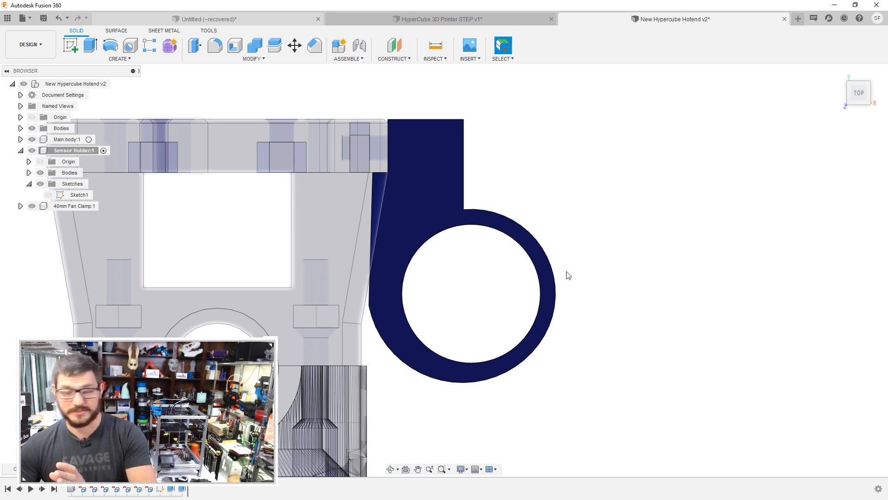
middle_click_drag(619, 296, 461, 236, "shift")
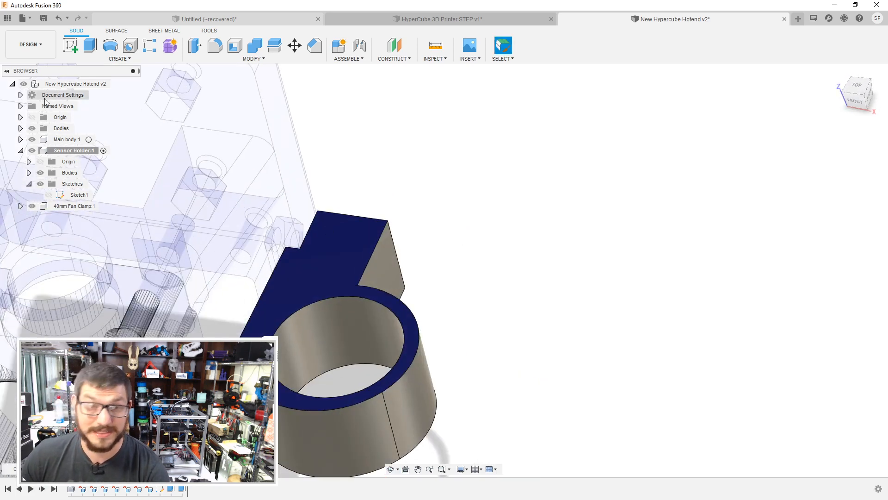
Step: Insert the EZABL sensor model from the saved project designs into the Sensor Holder component
left_click(32, 50)
left_click(6, 20)
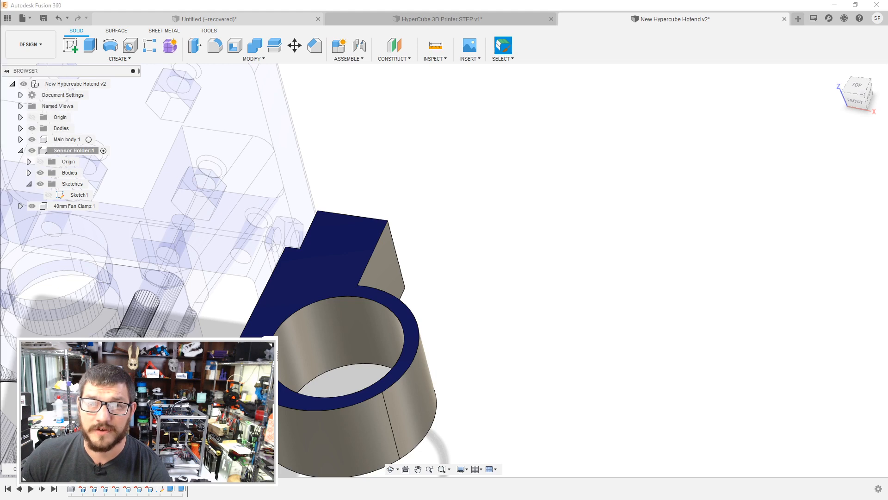
left_click(7, 19)
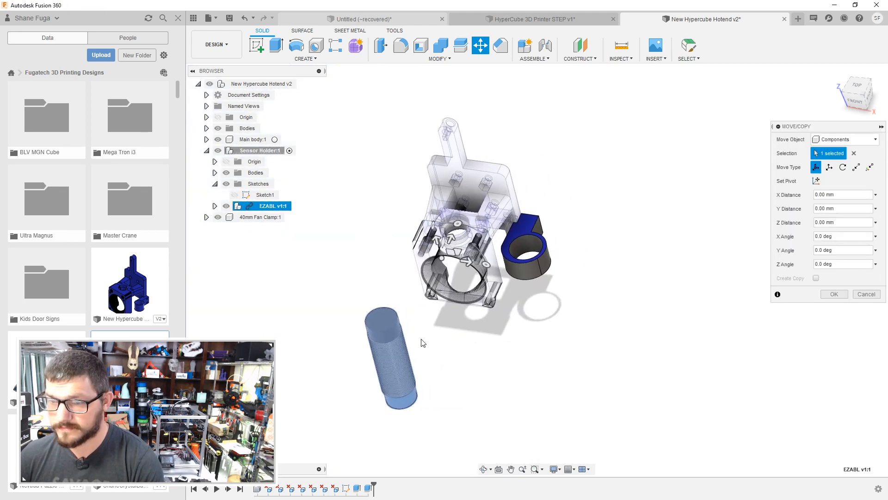
Step: Set the inserted EZABL sensor's move pivot to the center of its top face
middle_click_drag(623, 303, 613, 343, "shift")
scroll(548, 311, "down", 4)
scroll(548, 310, "up", 5)
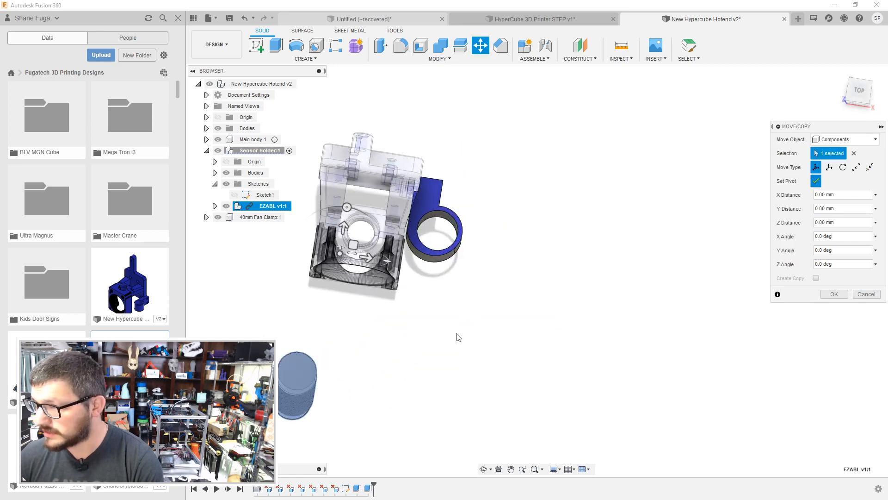
middle_click_drag(311, 369, 373, 300)
scroll(371, 299, "up", 3)
left_click(353, 304)
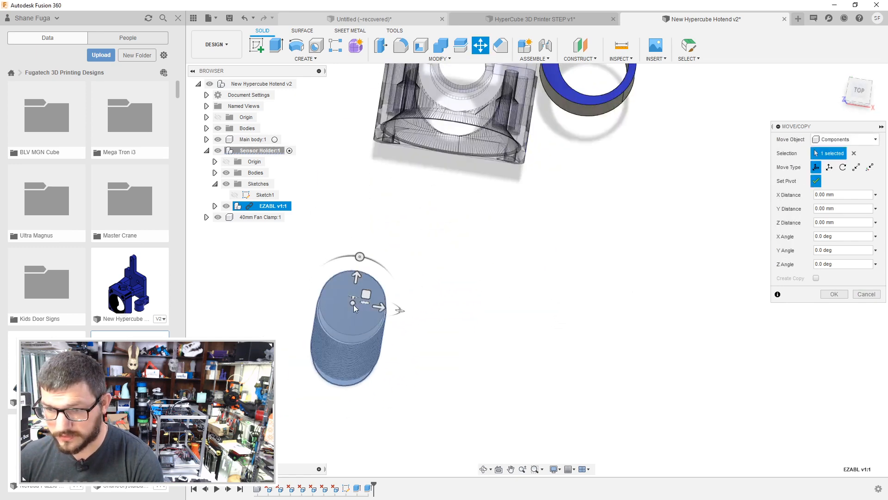
left_click(815, 181)
Step: Try to position the EZABL sensor over the holder ring's bore by eye, fine-tuning it in the top view
left_click_drag(386, 303, 614, 93)
middle_click_drag(705, 114, 639, 358)
left_click_drag(543, 333, 559, 284)
left_click(860, 91)
mouse_move(533, 254)
left_mouse_down()
mouse_move(532, 265)
mouse_move(532, 258)
left_mouse_up()
scroll(534, 258, "up", 3)
scroll(533, 258, "up", 2)
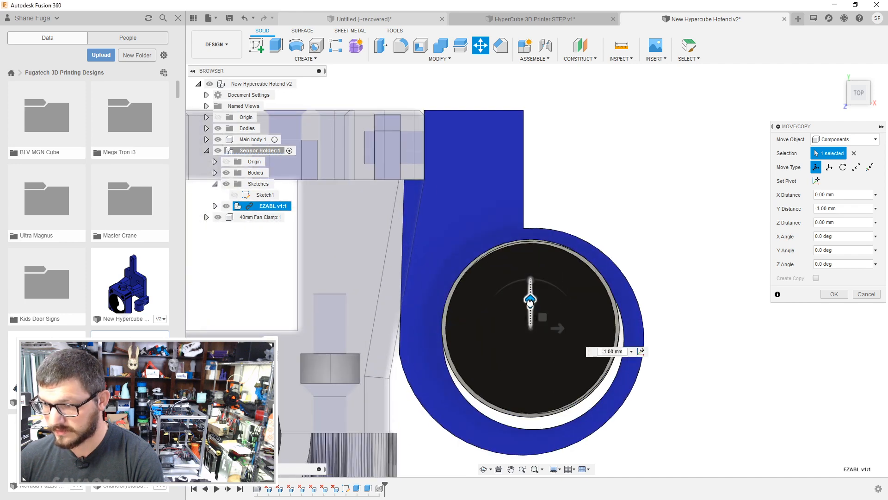
left_click_drag(531, 301, 531, 311)
Step: Move the EZABL sensor 26 mm along X, clear of the holder's ring, and confirm its placement
left_click_drag(559, 337, 822, 325)
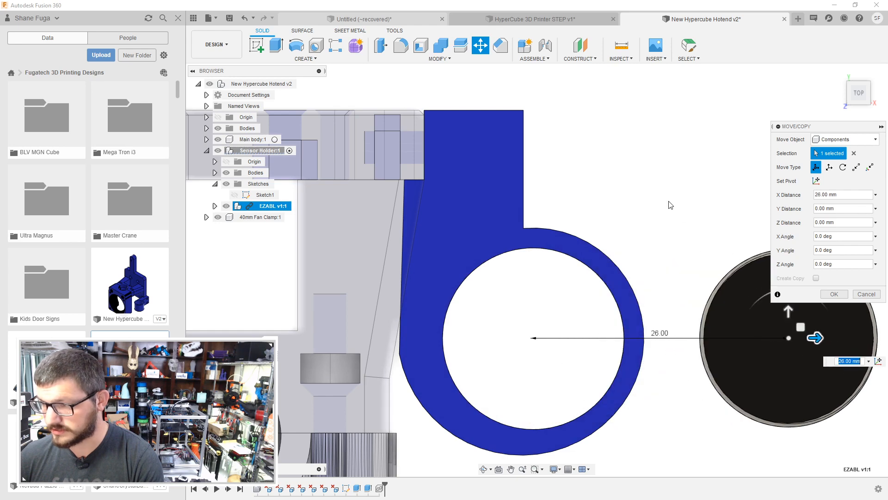
middle_click_drag(678, 206, 556, 151)
left_click(835, 295)
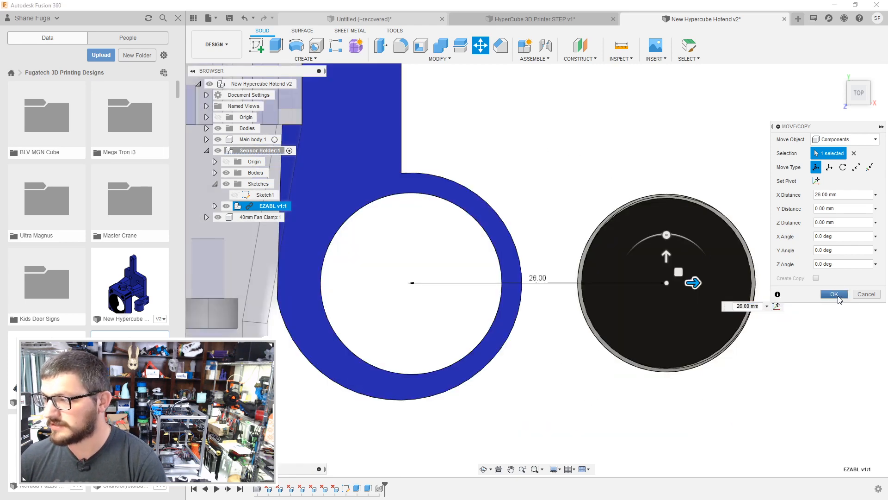
Step: Align the EZABL component from the center of its top face to the center of the holder ring's upper bore edge
middle_click_drag(622, 215, 579, 167, "shift")
middle_click_drag(513, 200, 504, 185, "shift")
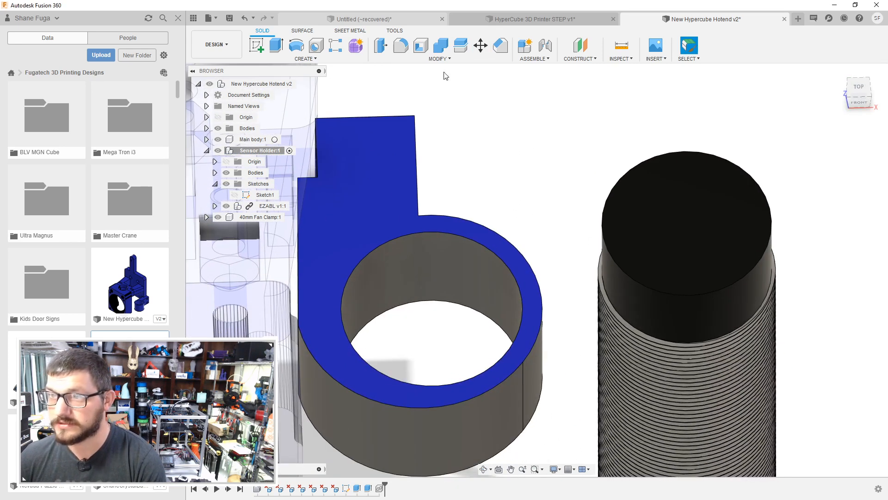
left_click(437, 59)
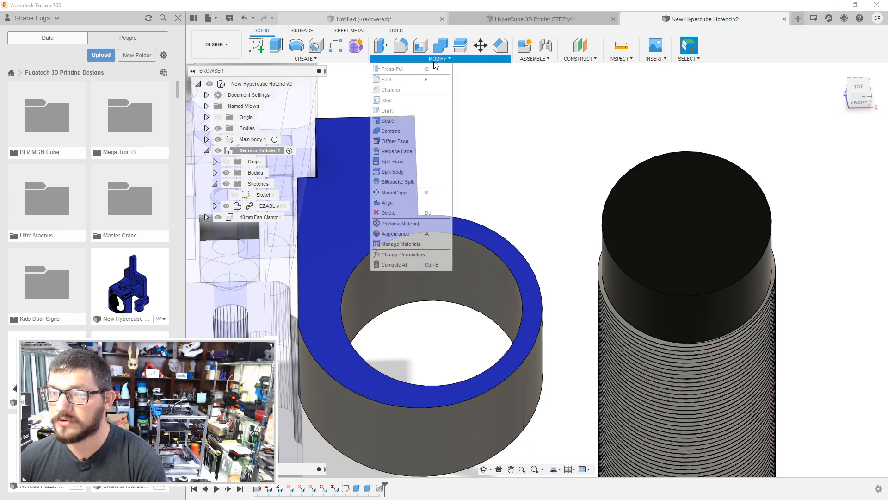
left_click(393, 202)
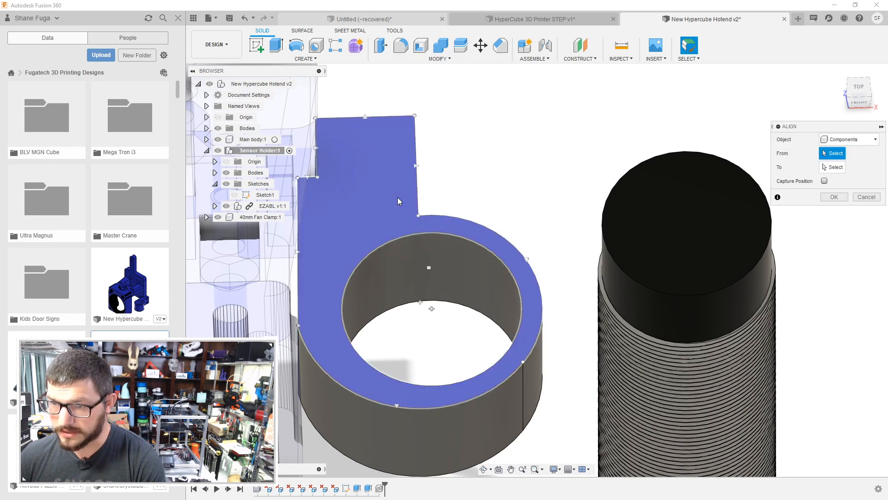
left_click(688, 225)
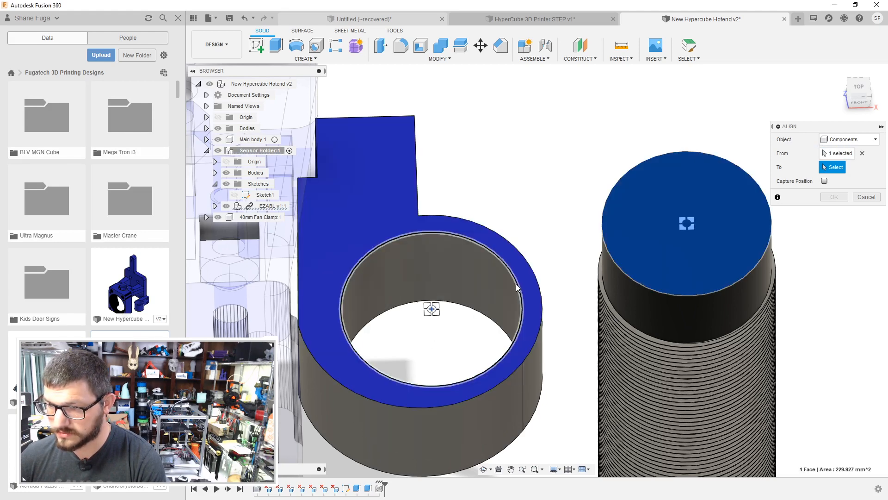
left_click(434, 309)
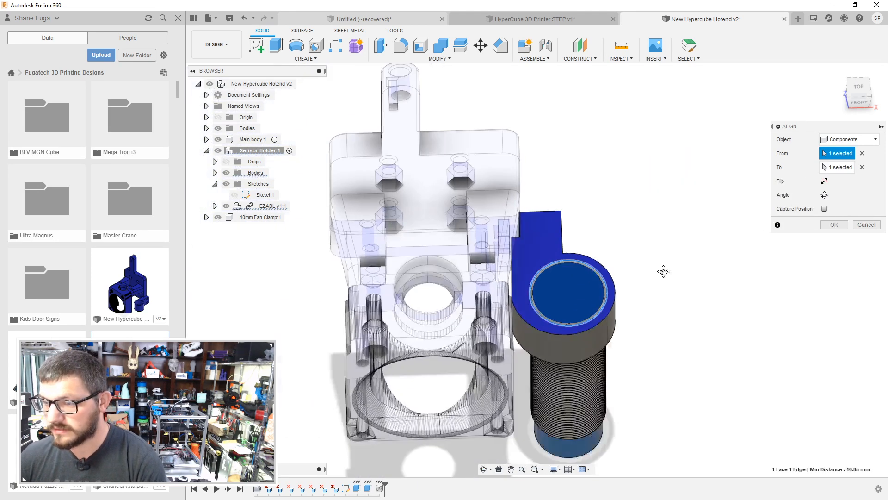
left_click(834, 225)
Step: Move the EZABL sensor upward along its axis from a reset pivot, leaving its blue tip below the ring
left_click(267, 207)
right_click(267, 207)
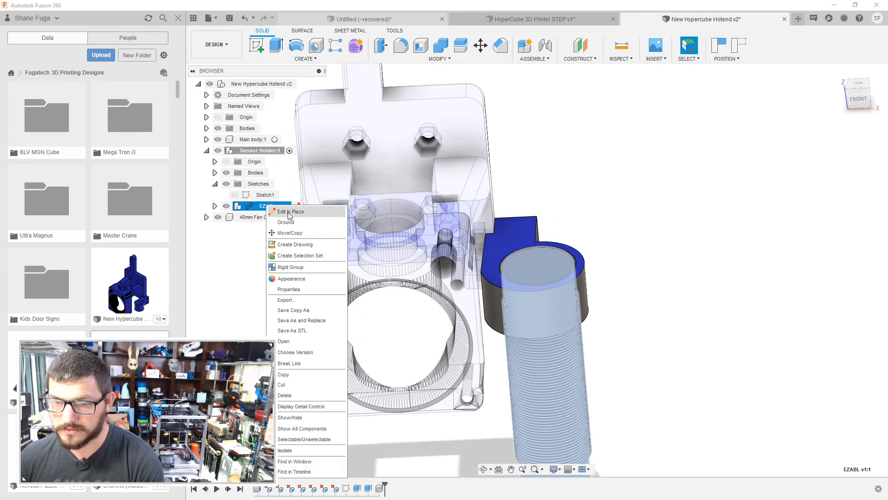
left_click(291, 233)
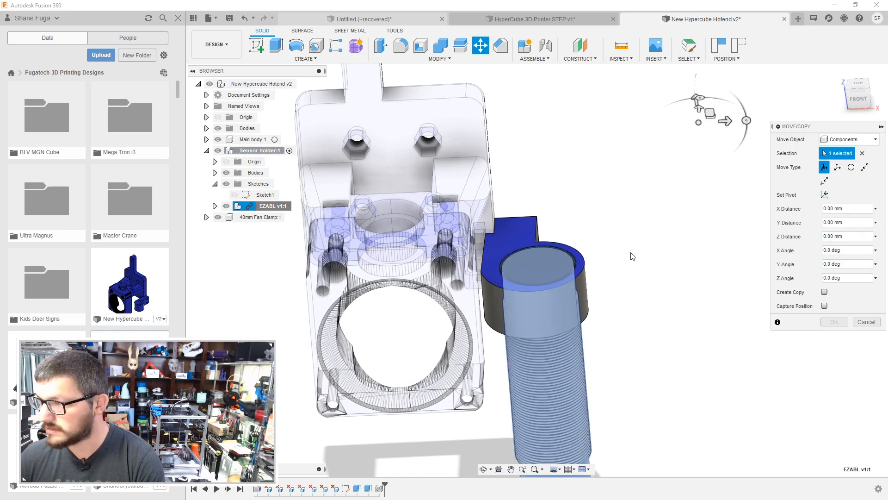
left_click(825, 194)
left_click(824, 195)
left_click_drag(536, 248, 512, 133)
middle_click_drag(625, 231, 621, 201, "shift")
left_click(834, 322)
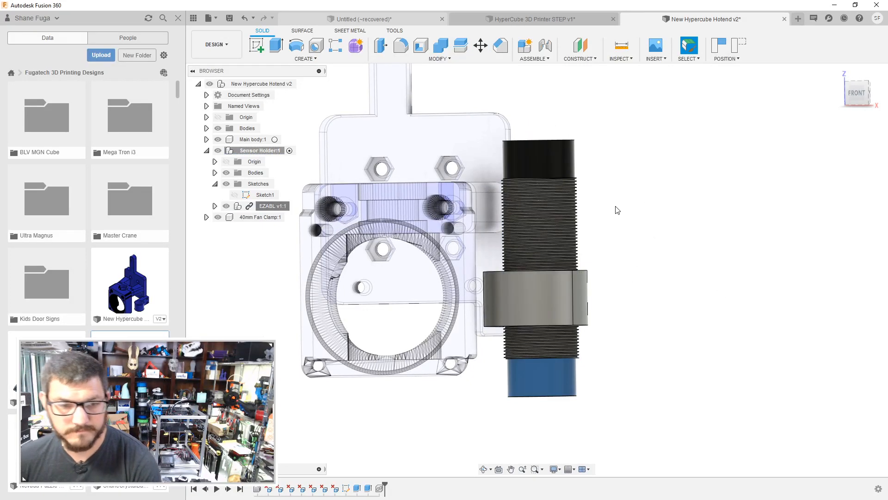
middle_click_drag(626, 203, 636, 224, "shift")
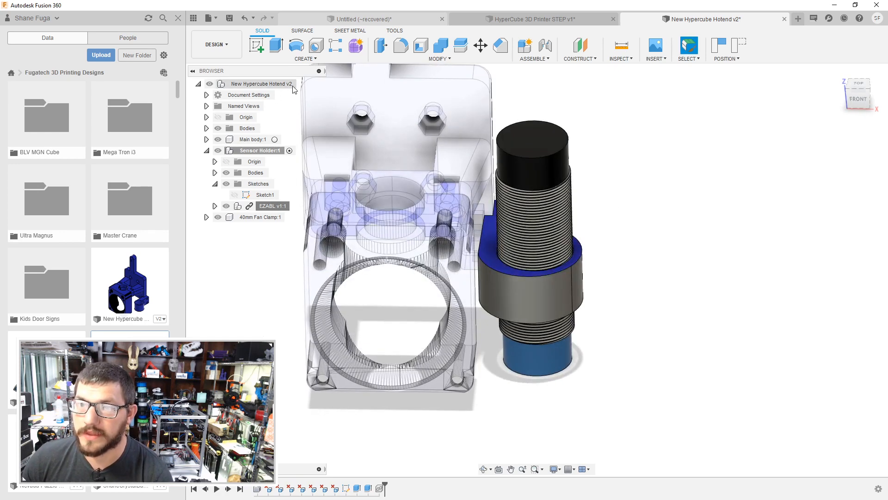
Step: Activate the top-level New Hypercube Hotend assembly and examine the sensor's fit, undoing any accidental component move
left_click(299, 84)
middle_click_drag(663, 168, 772, 221)
scroll(769, 221, "up", 3)
scroll(750, 226, "down", 2)
mouse_move(742, 193)
middle_mouse_down("shift")
mouse_move(740, 202)
mouse_move(734, 171)
mouse_move(735, 186)
middle_mouse_up("shift")
scroll(729, 230, "down", 3)
middle_click_drag(729, 231, 734, 217, "shift")
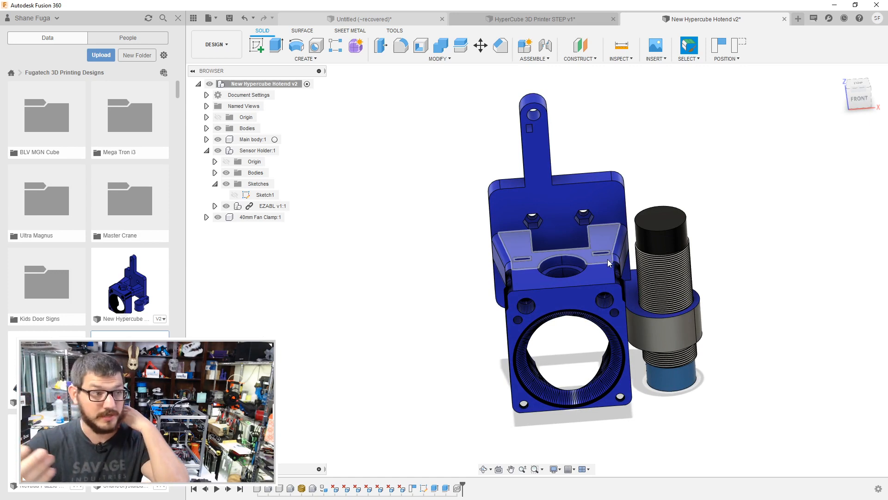
middle_click_drag(745, 242, 568, 364, "shift")
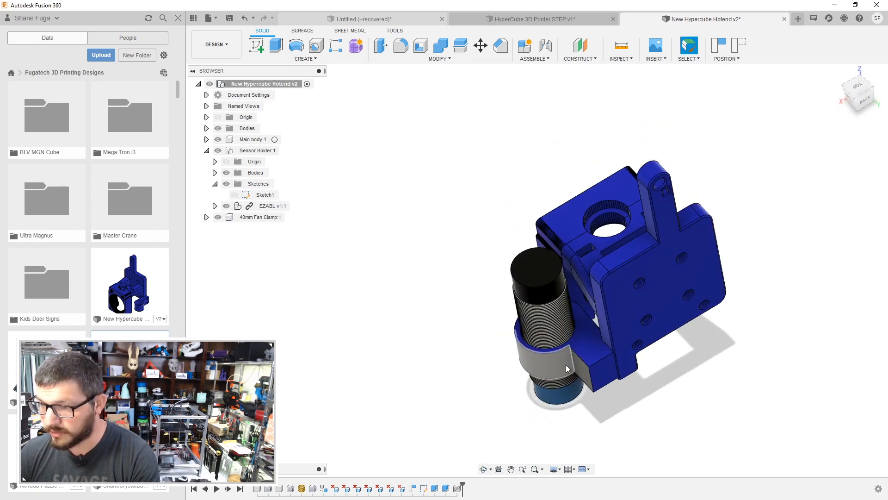
left_click_drag(556, 356, 557, 357)
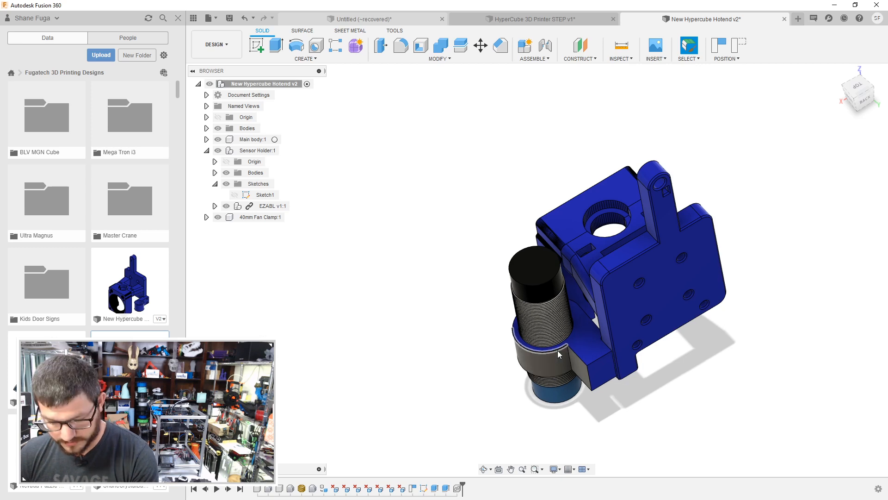
key("ctrl+z")
scroll(675, 384, "up", 4)
middle_click_drag(675, 384, 729, 301)
middle_click_drag(721, 363, 736, 319, "shift")
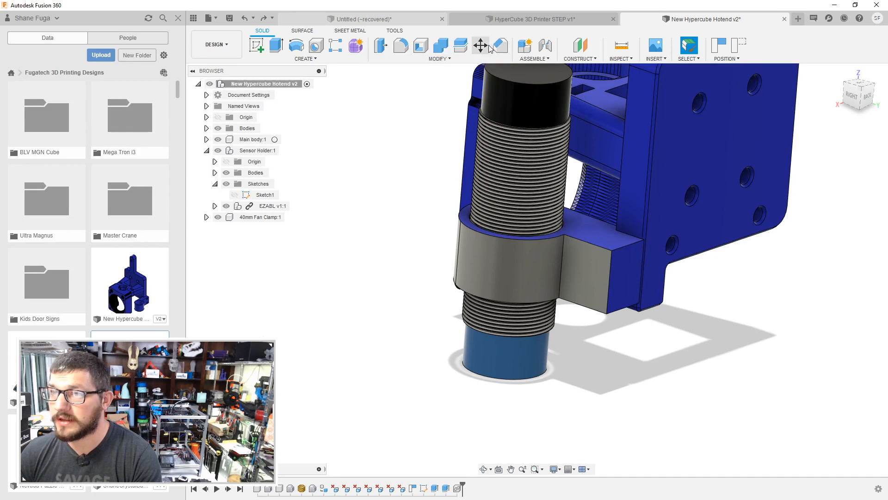
left_click(565, 247)
middle_click_drag(565, 246, 572, 273, "shift")
left_click_drag(563, 256, 564, 278)
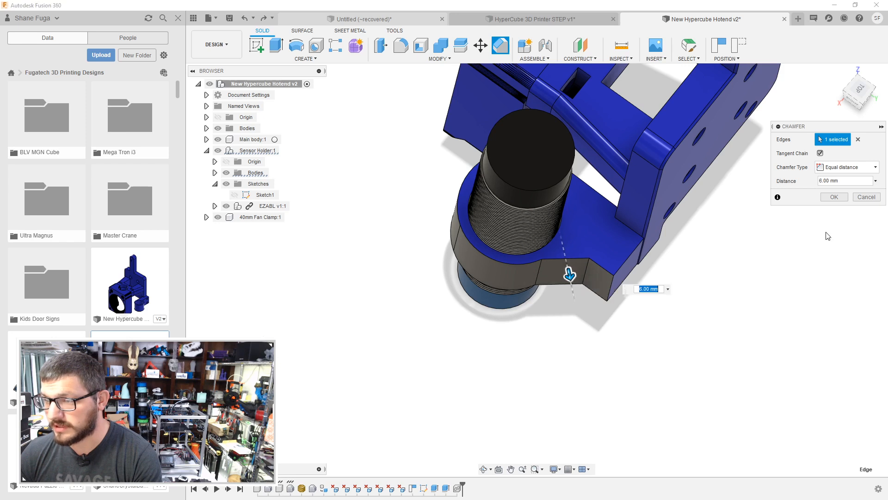
key("Escape")
Step: Fillet the vertical inside edge where the sensor holder's ring meets its arm
key("f")
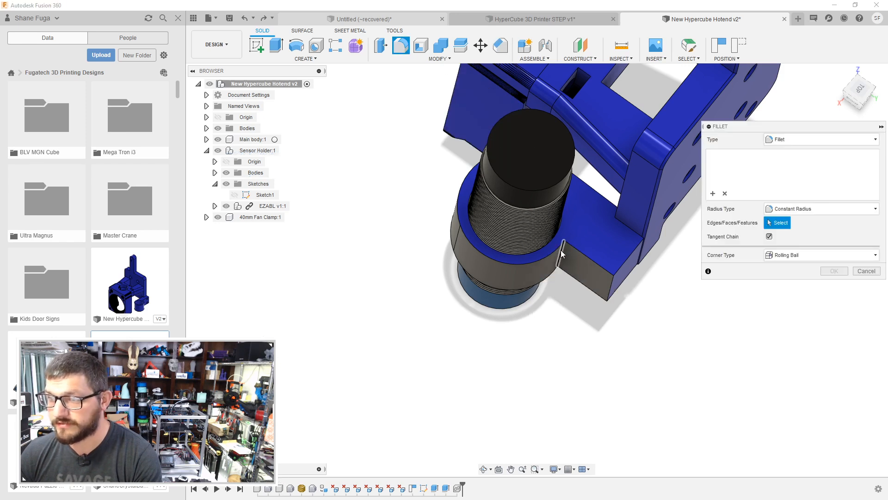
left_click(563, 250)
middle_click_drag(564, 283, 642, 323, "shift")
left_click(834, 271)
middle_click_drag(710, 308, 704, 273, "shift")
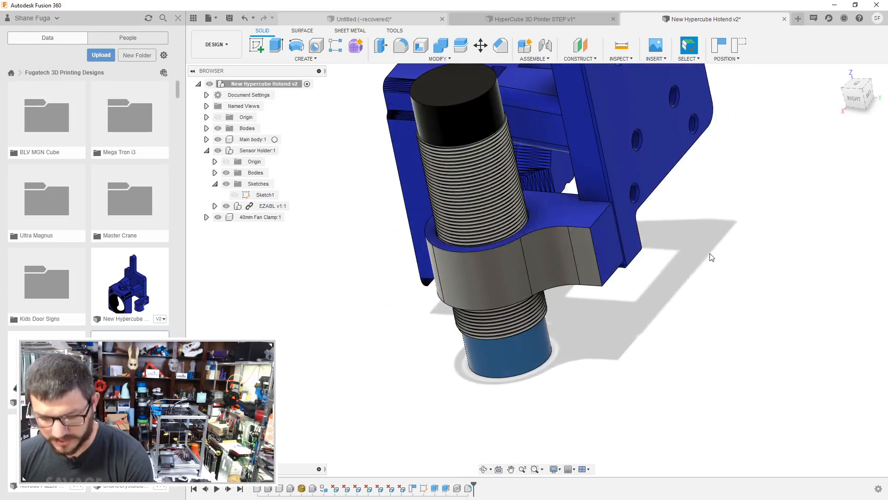
Step: Apply a 6.5 mm constant-radius fillet to the vertical inside edge between the sensor holder's ring and arm
key("f")
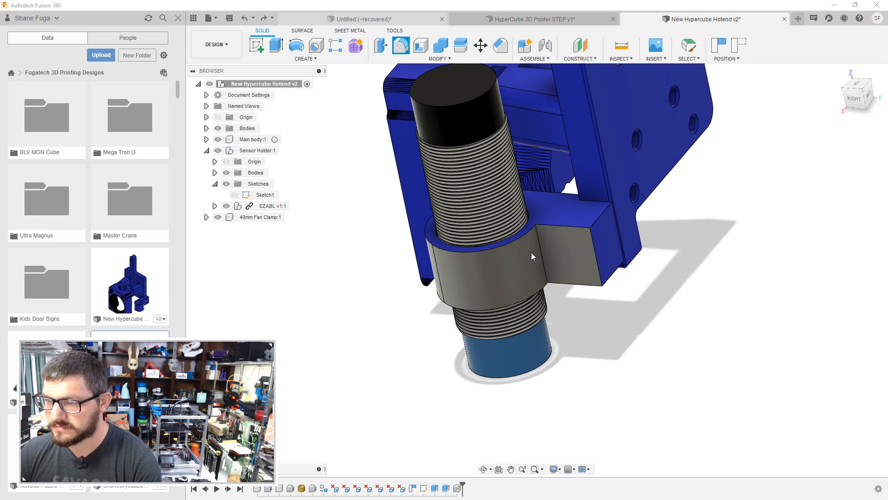
left_click(537, 239)
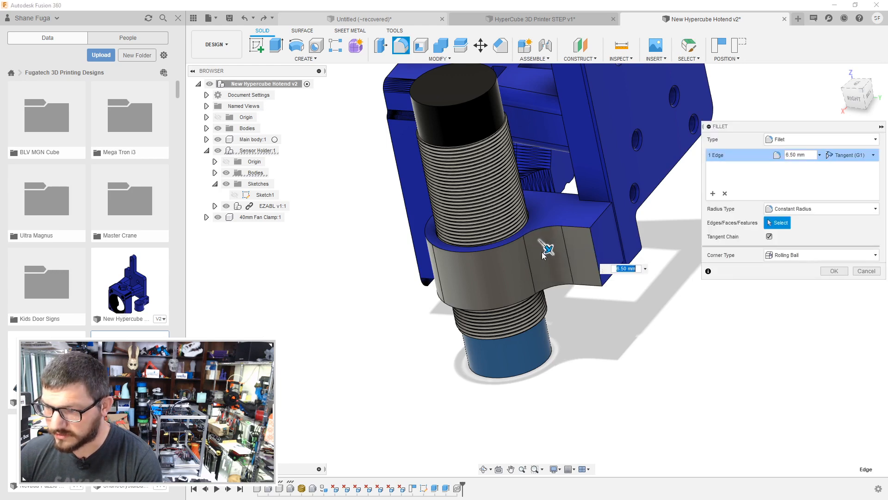
left_click(834, 271)
middle_click_drag(834, 270, 734, 270, "shift")
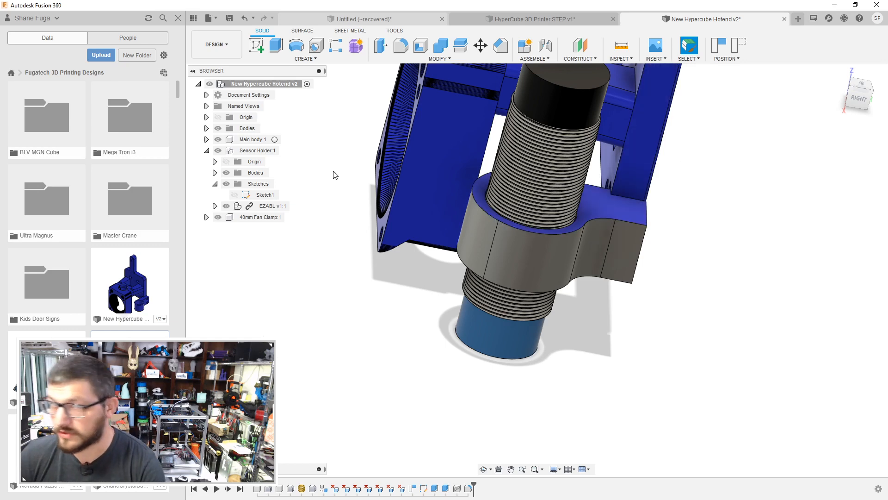
Step: Try to move the EZABL component out of Sensor Holder to the top level of the assembly, capturing the component positions
left_click(207, 151)
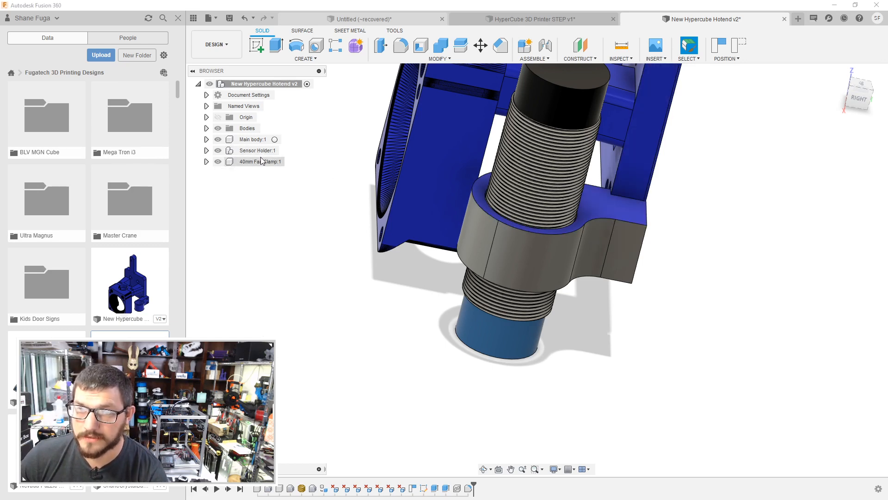
left_click(257, 151)
left_click(206, 151)
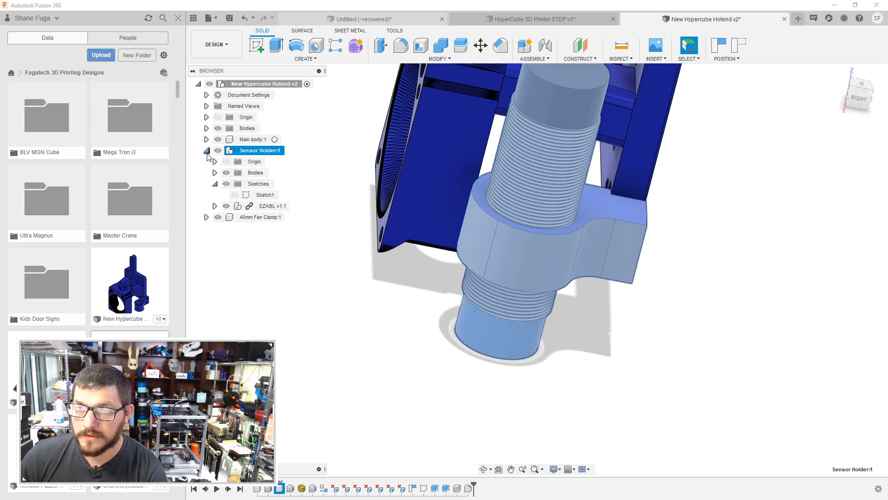
key("Escape")
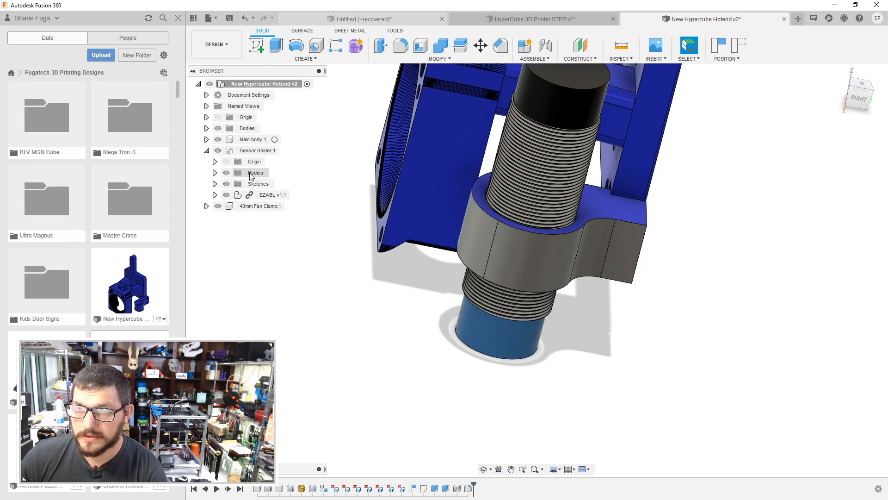
left_click_drag(272, 196, 264, 238)
left_click_drag(274, 195, 259, 138)
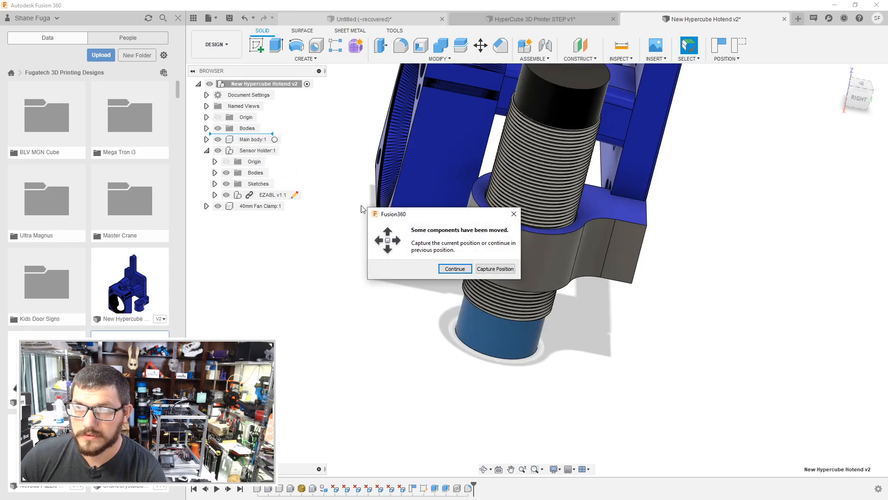
left_click(493, 269)
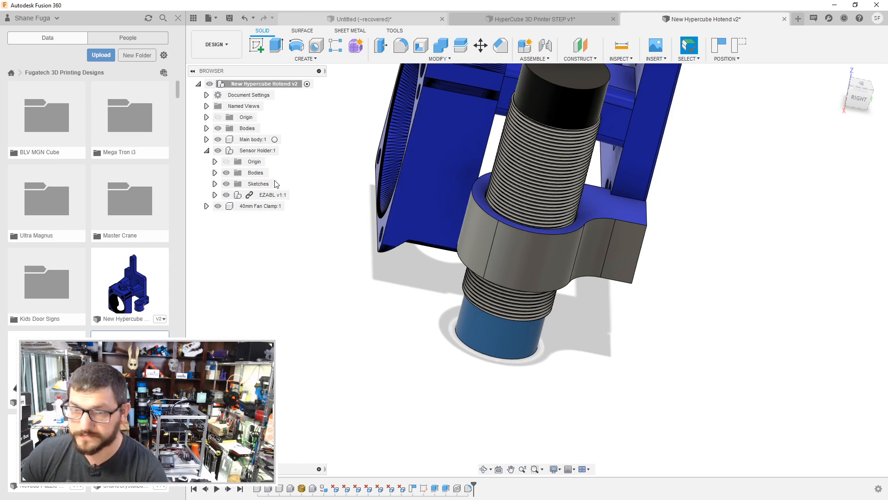
Step: Activate the Sensor Holder component and hide the Main body to expose the screw holes in the holder's arm
left_click(275, 151)
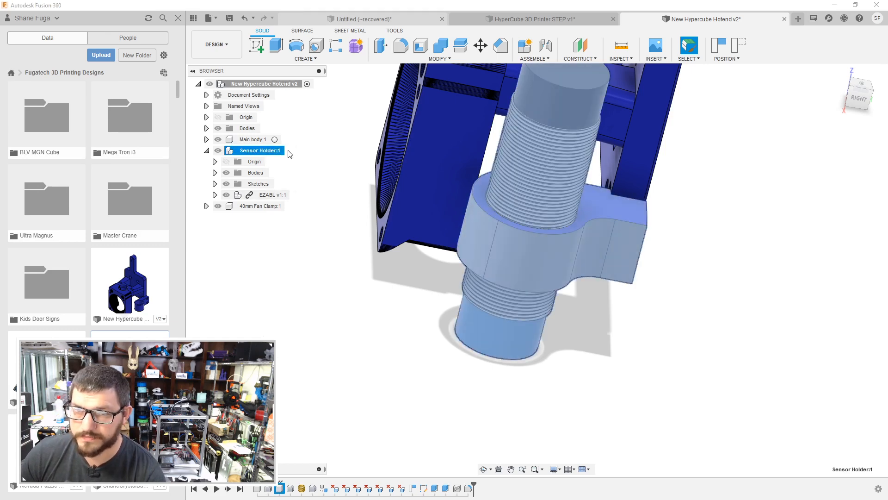
left_click(289, 150)
middle_click_drag(661, 248, 559, 244, "shift")
scroll(669, 229, "up", 5)
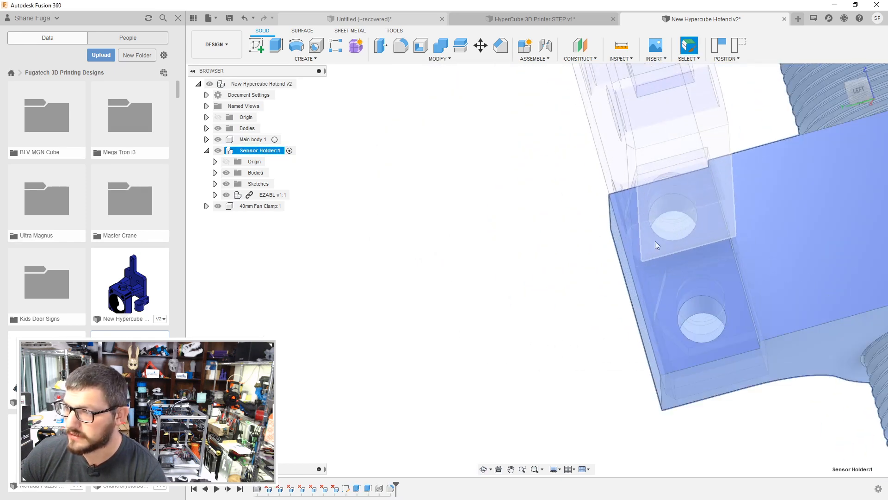
middle_click_drag(465, 251, 408, 249)
left_click(220, 140, "ctrl")
left_click(218, 139)
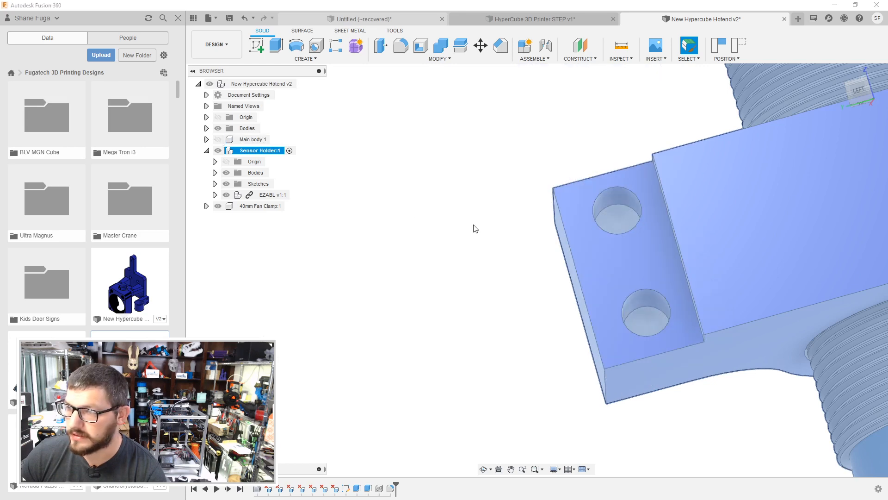
Step: Capture the component positions and extrude the bottom faces of both screw holes to cut them completely through the sensor holder's arm
middle_click_drag(551, 227, 456, 232, "shift")
left_click(454, 229)
left_click_drag(612, 206, 615, 208)
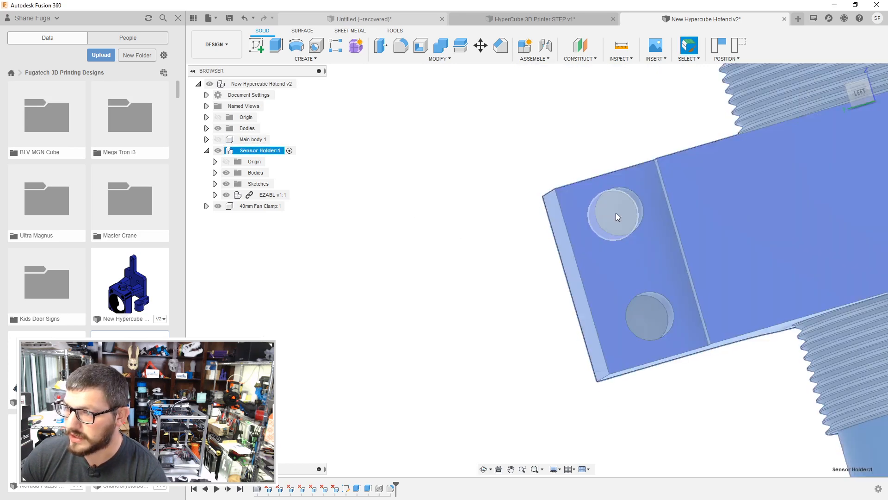
left_click(619, 214)
key("e")
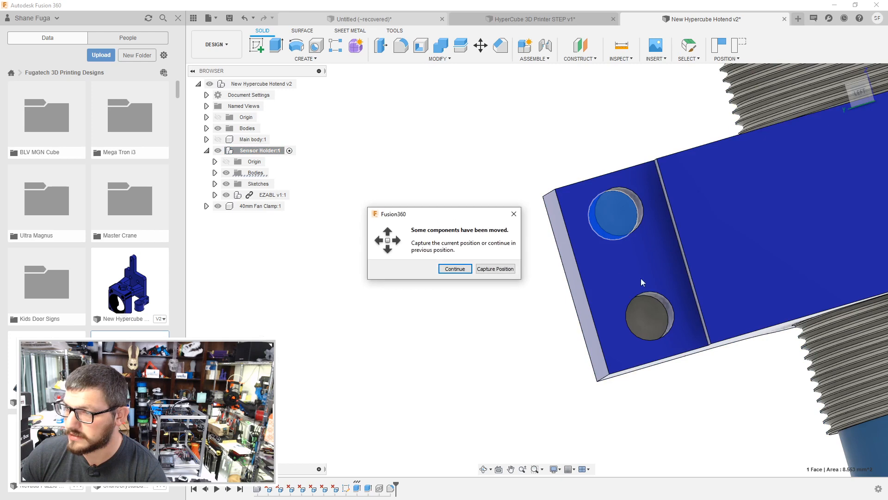
left_click(496, 270)
left_click(647, 315)
middle_click_drag(647, 314, 621, 332, "shift")
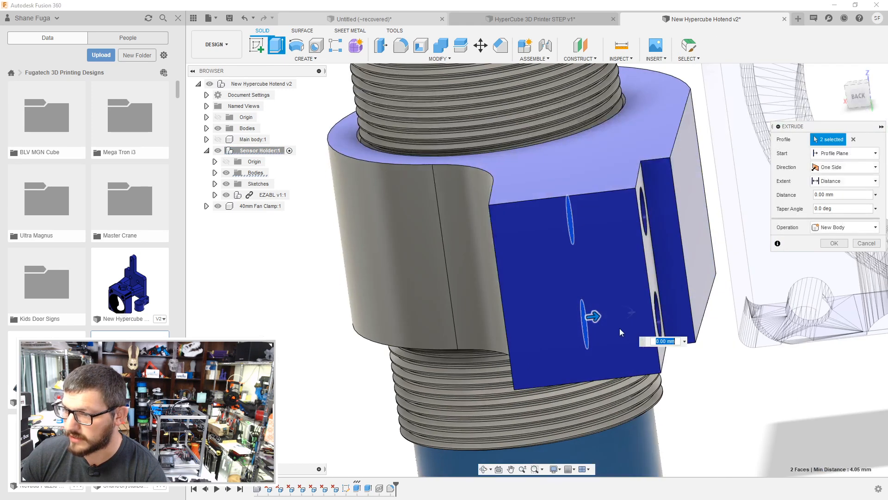
left_click_drag(596, 317, 397, 339)
left_click(838, 257)
middle_click_drag(522, 240, 581, 224, "shift")
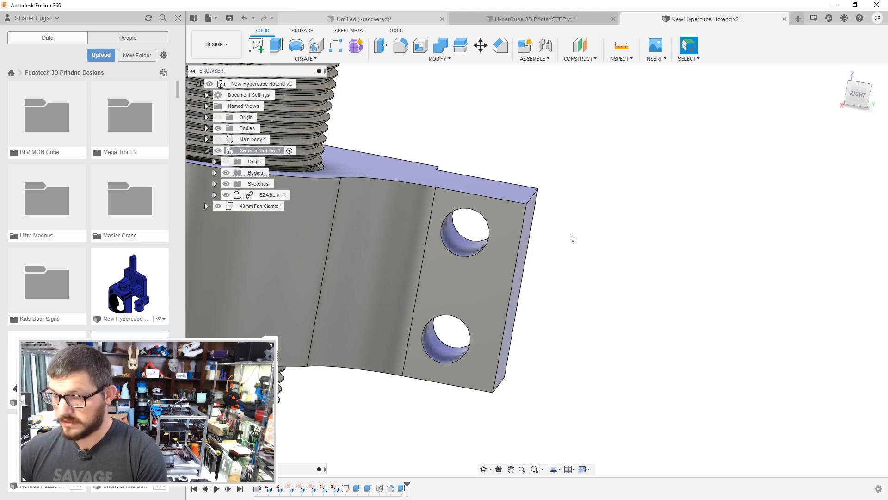
Step: Measure the diameter of the upper screw hole on the sensor holder's arm
left_click(490, 241)
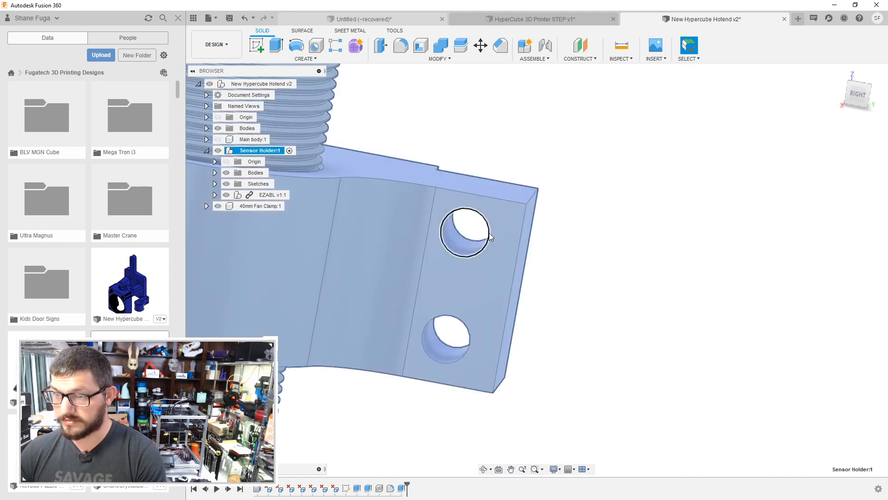
left_click(622, 45)
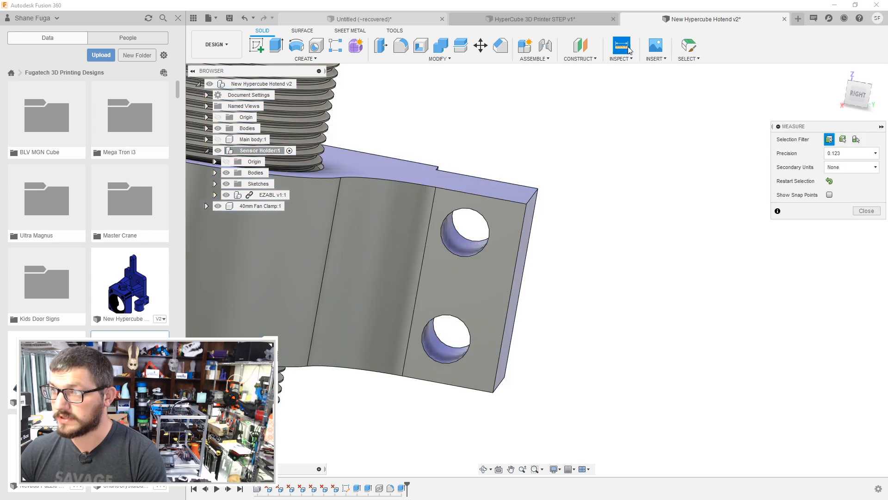
left_click(484, 219)
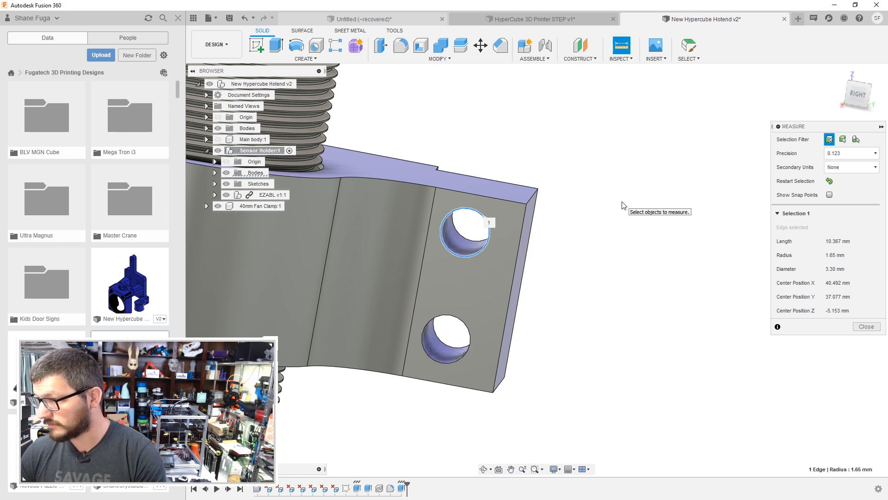
key("Escape")
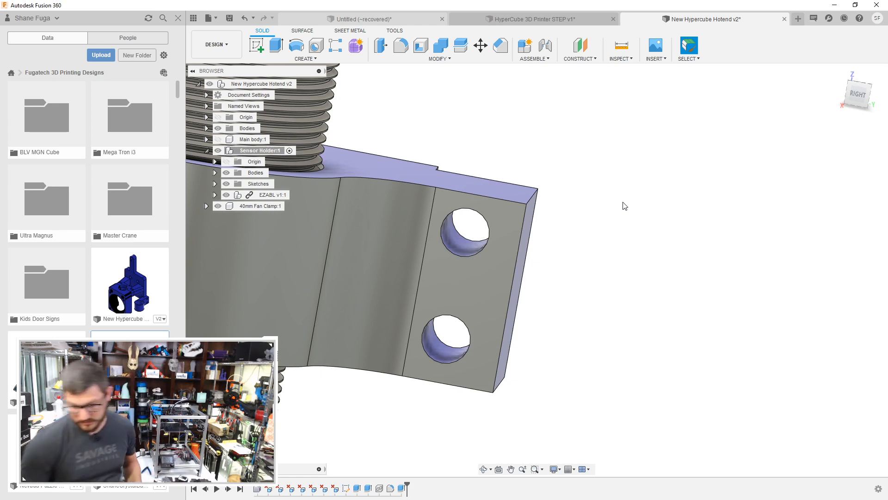
left_click(486, 281)
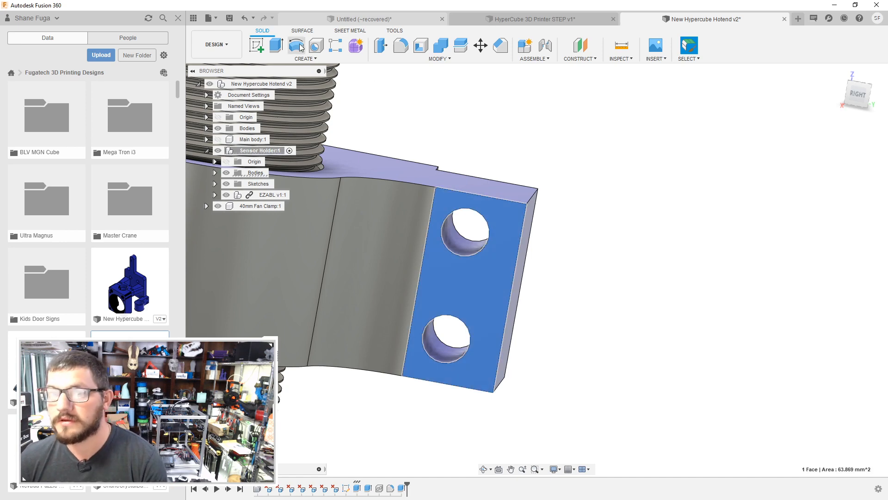
left_click(256, 45)
key("c")
left_click(541, 299)
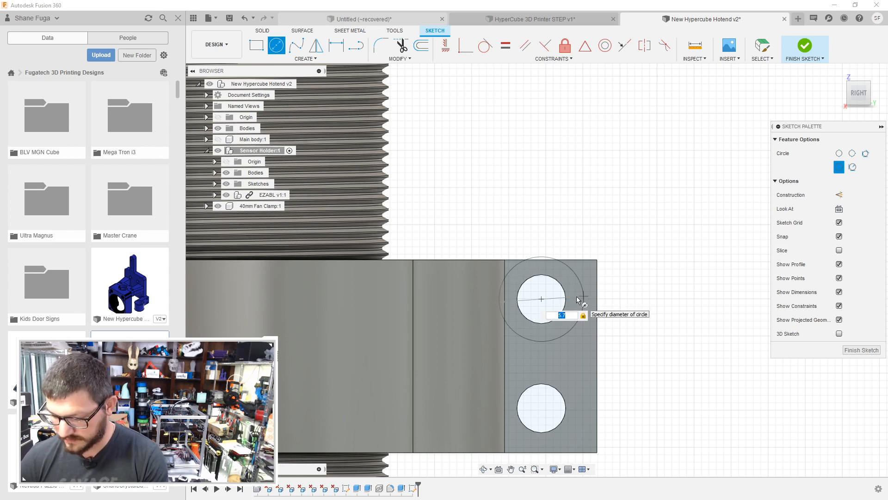
type("6")
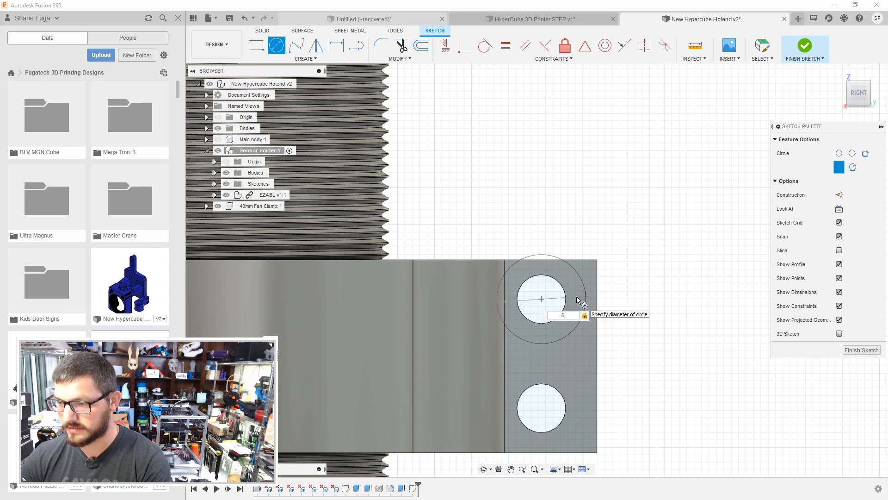
type(".6")
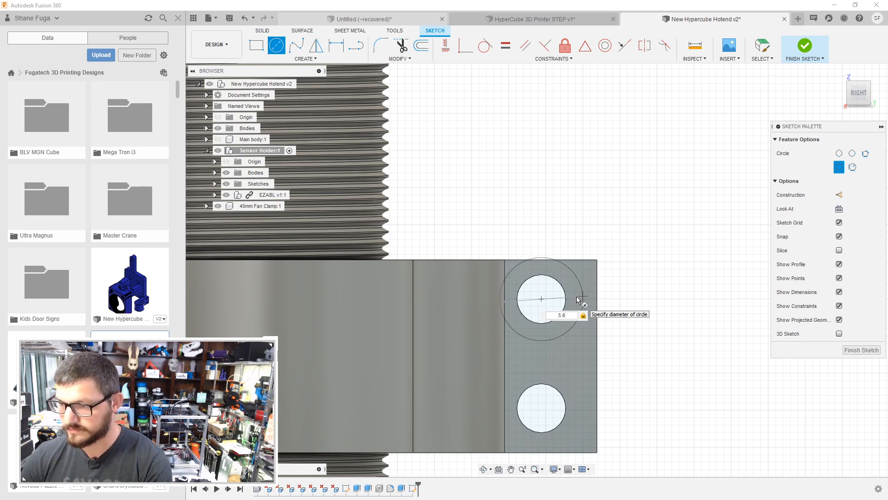
key("Escape")
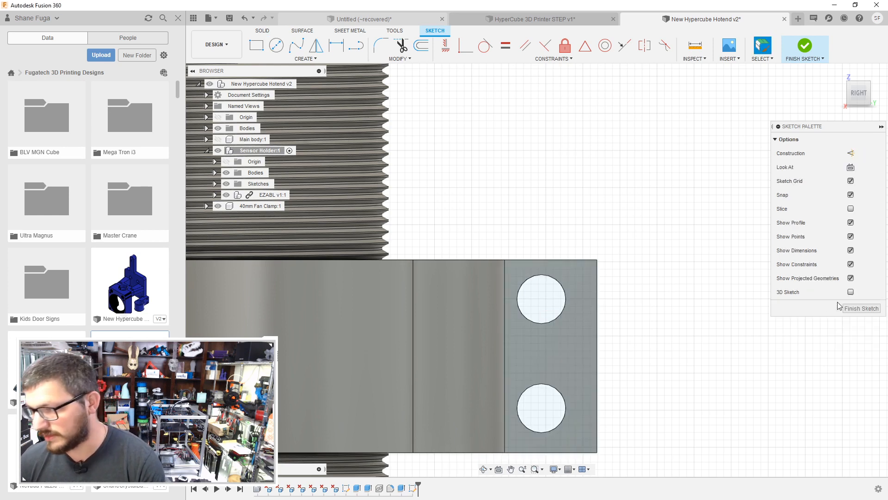
left_click(855, 309)
key("ctrl+z")
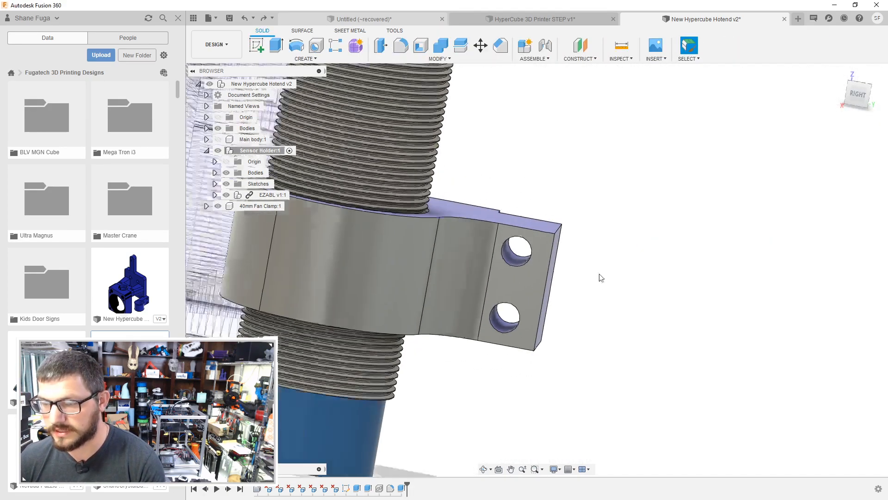
Step: Activate the top-level assembly and apply the blue appearance to the sensor holder body, removing the appearances applied to its faces
left_click(302, 84)
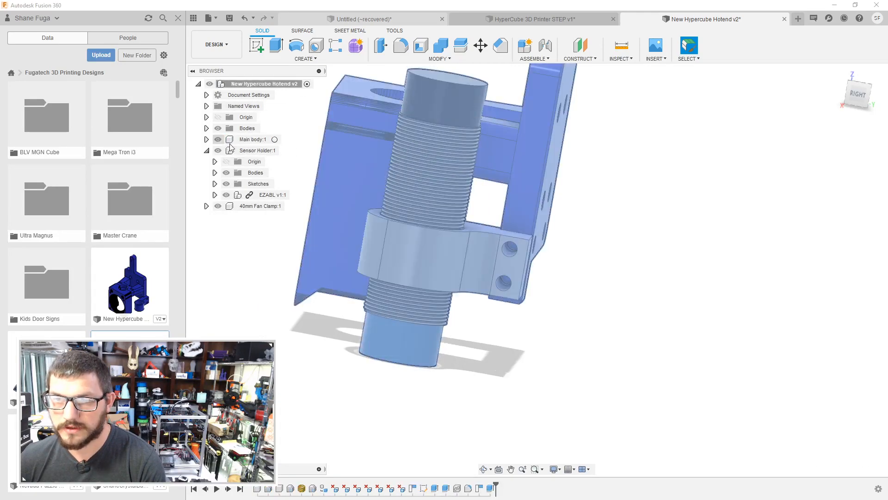
middle_click_drag(594, 249, 653, 262, "shift")
key("a")
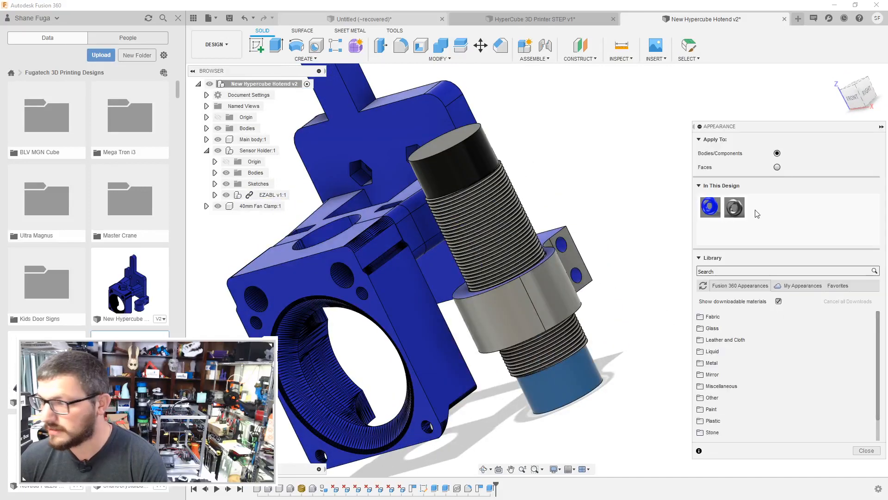
left_click_drag(710, 207, 587, 263)
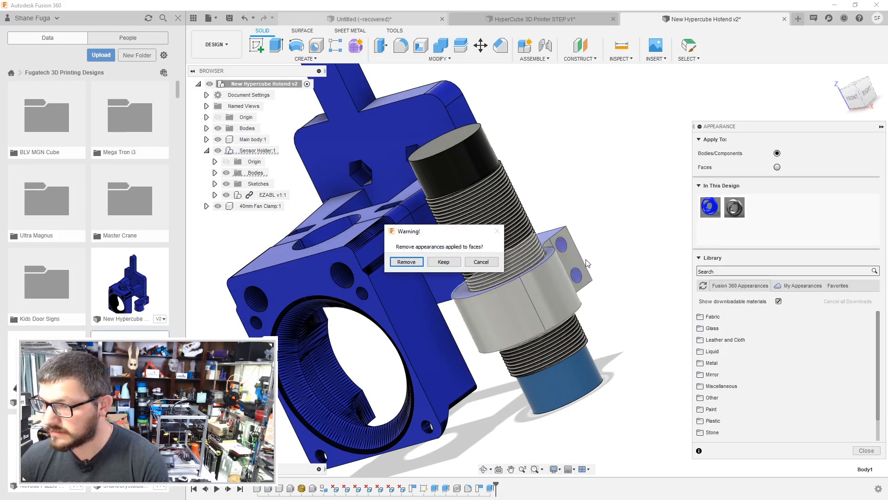
left_click(406, 262)
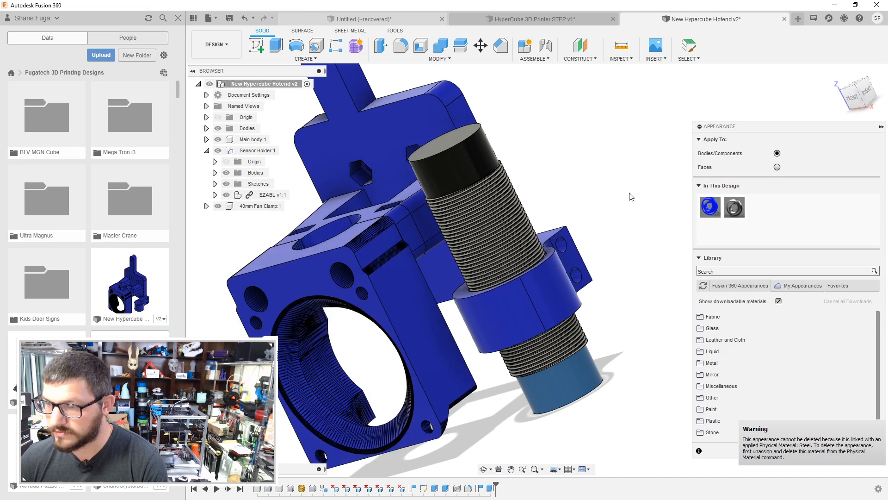
Step: Save the assembly with the version description "User Saved" and examine the finished hotend and sensor from below, the front and above
key("ctrl+s")
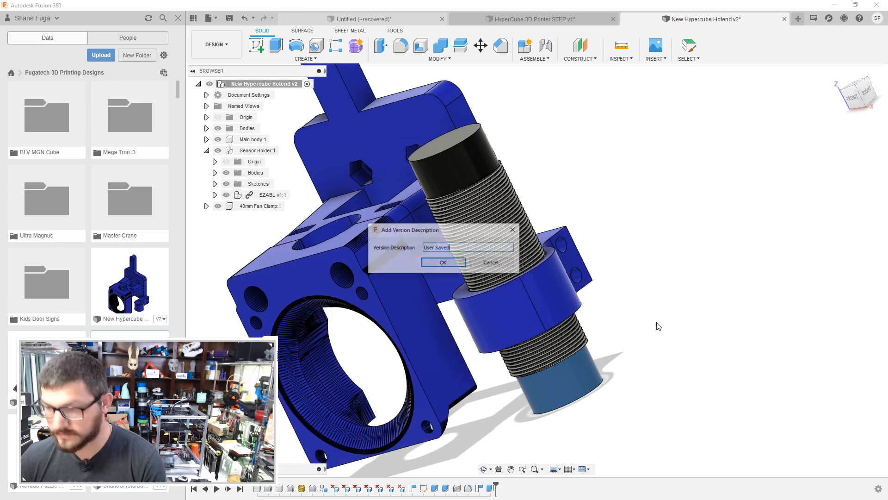
left_click(444, 262)
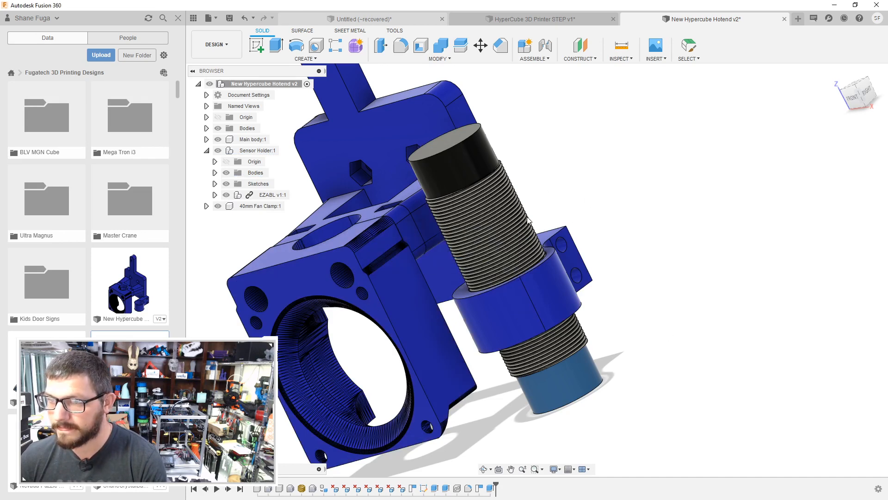
middle_click_drag(530, 178, 589, 84, "shift")
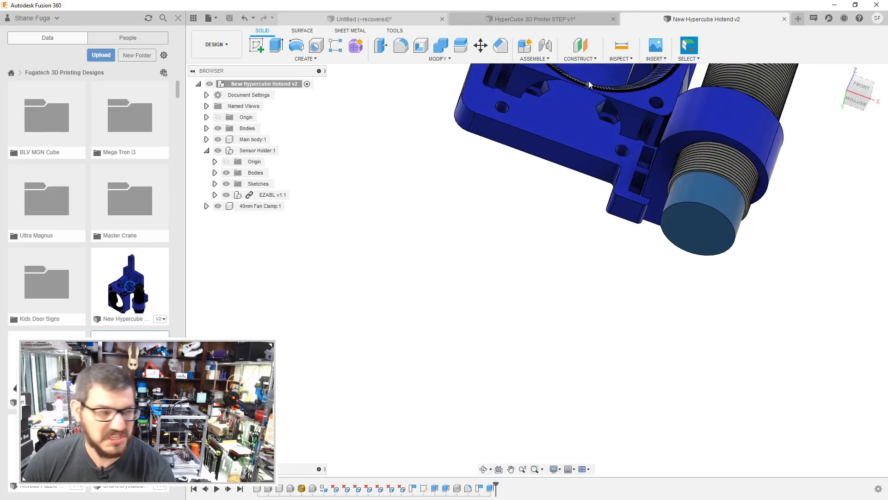
middle_click_drag(813, 296, 741, 313, "shift")
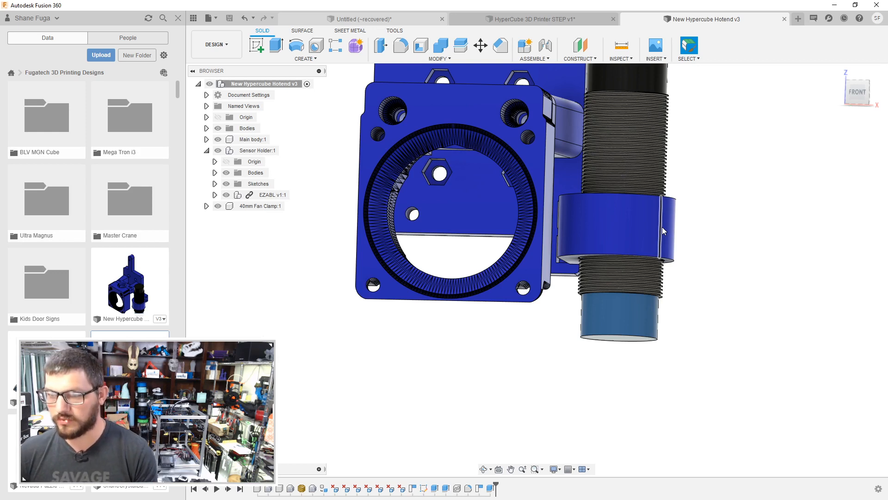
scroll(662, 227, "down", 4)
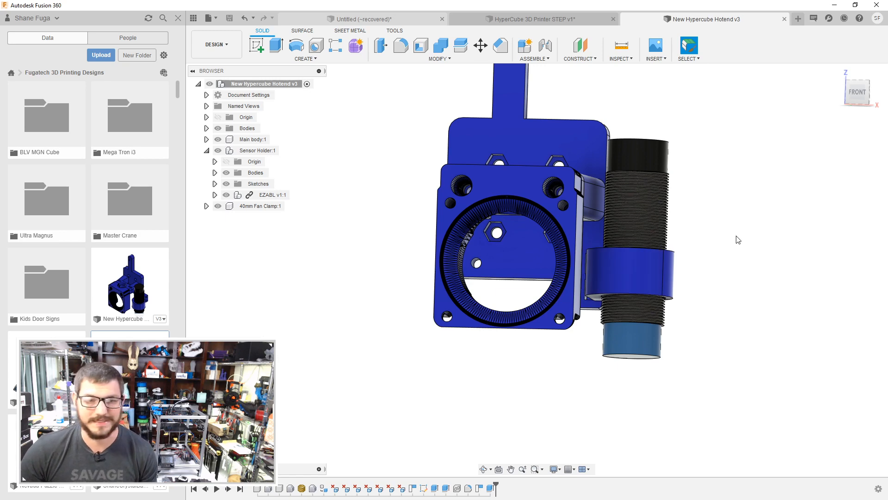
middle_click_drag(741, 239, 743, 276, "shift")
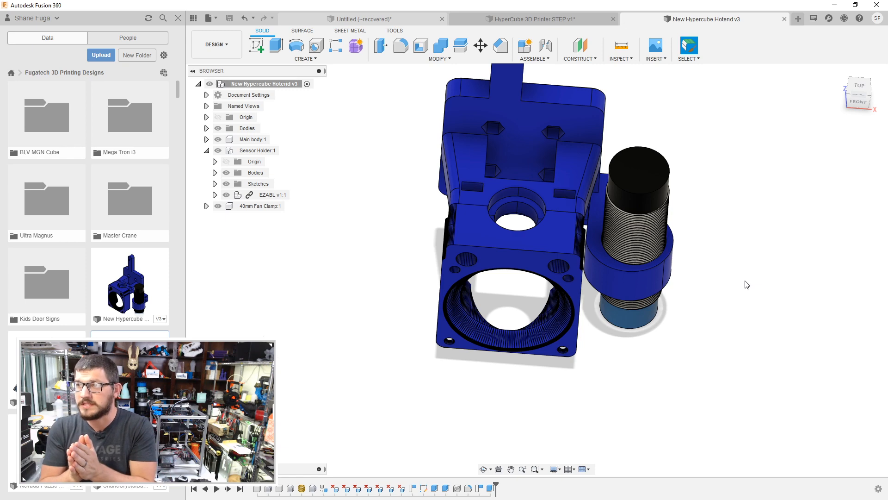
Step: Close the Untitled (~recovered) document without saving its changes
left_click(363, 19)
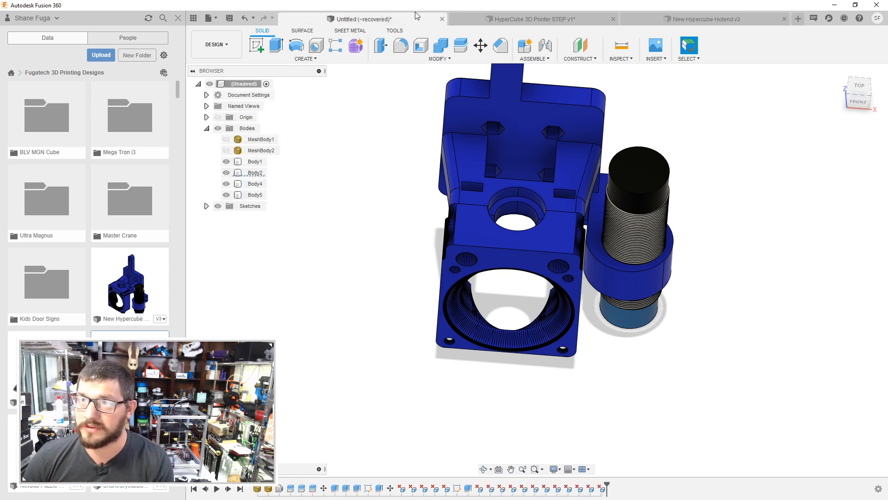
left_click(441, 19)
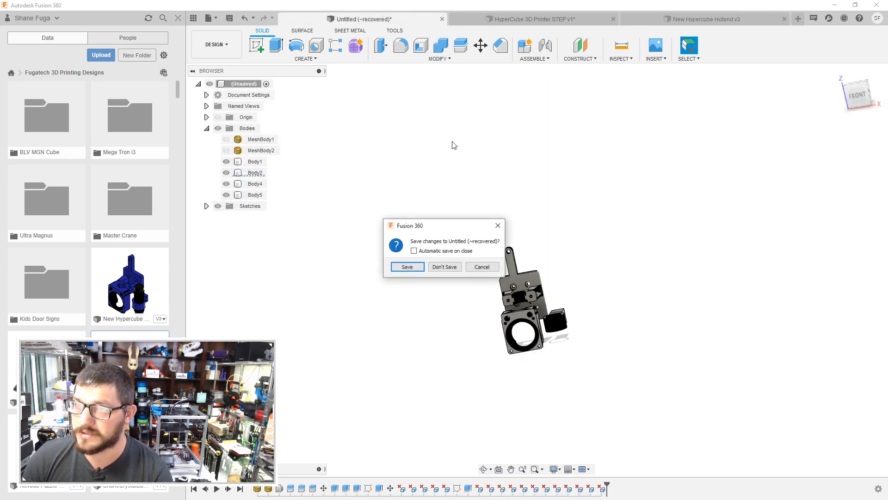
left_click(443, 267)
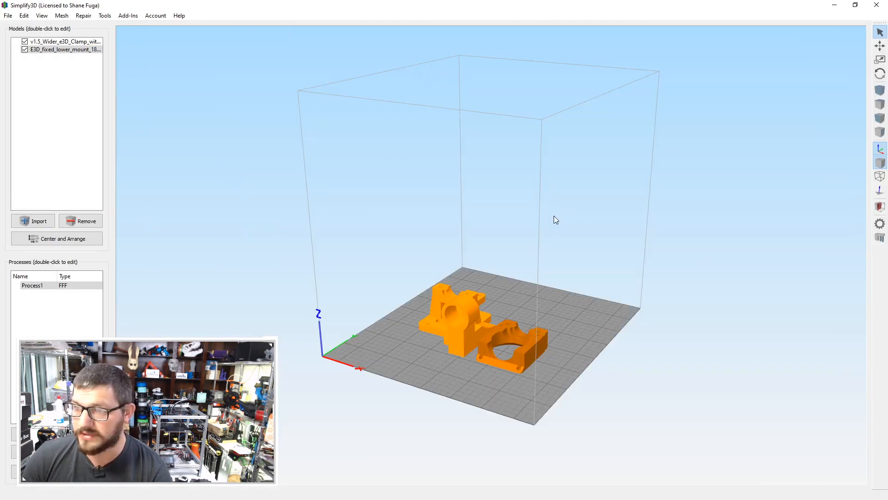
Step: Examine the E3D clamp and fixed lower mount models on the build plate from above
left_click_drag(553, 218, 553, 338)
key("ctrl+2")
scroll(479, 299, "up", 8)
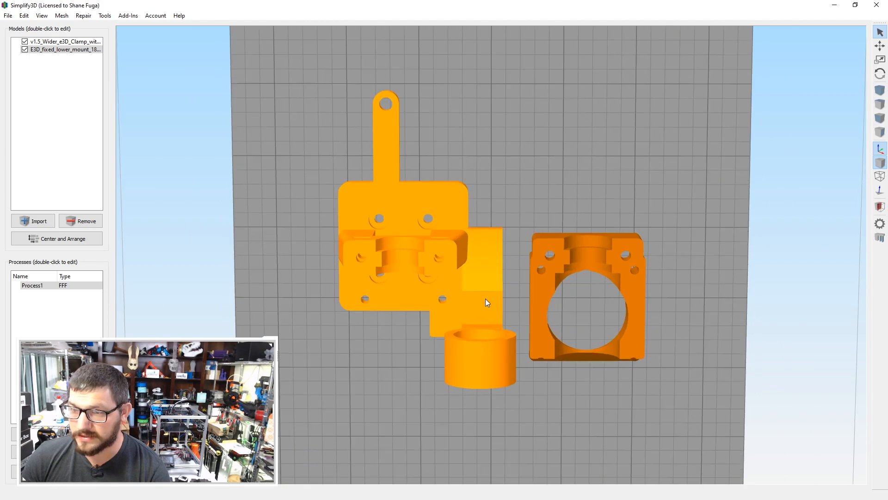
left_click_drag(436, 377, 396, 362)
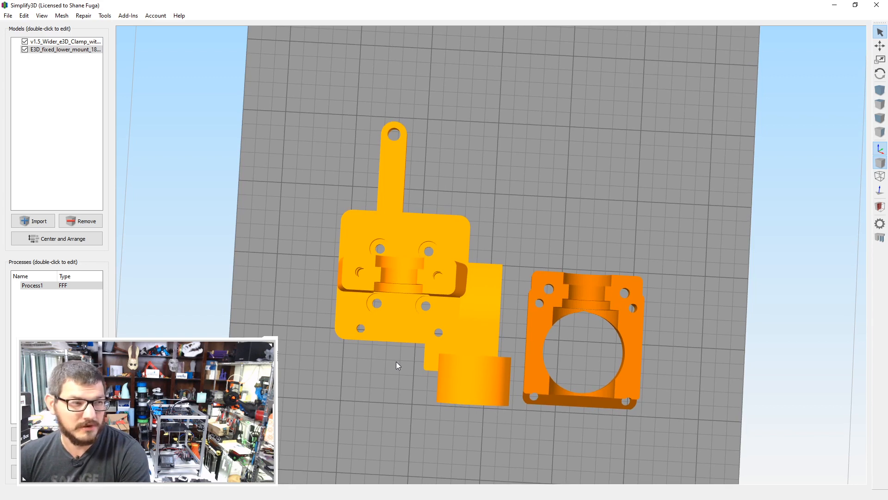
left_click_drag(396, 365, 394, 366)
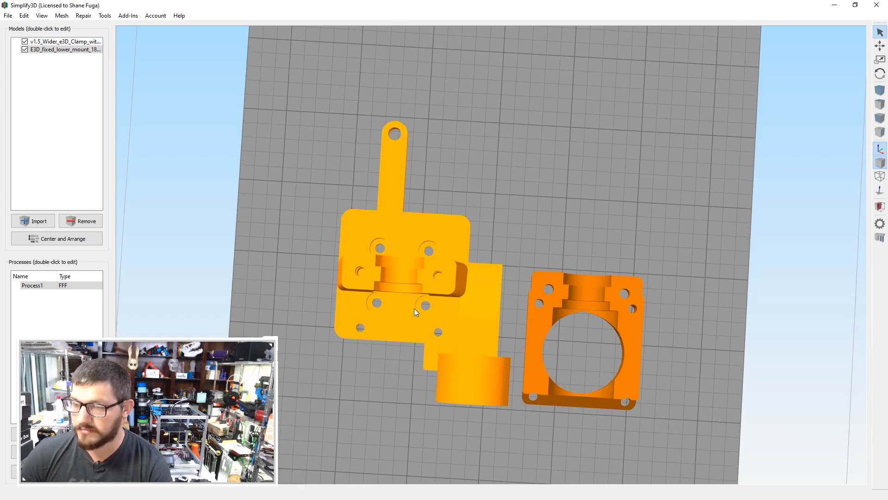
Step: Switch to Fusion 360 and examine the HyperCube 3D printer from the hotend out to the whole frame
left_click(835, 5)
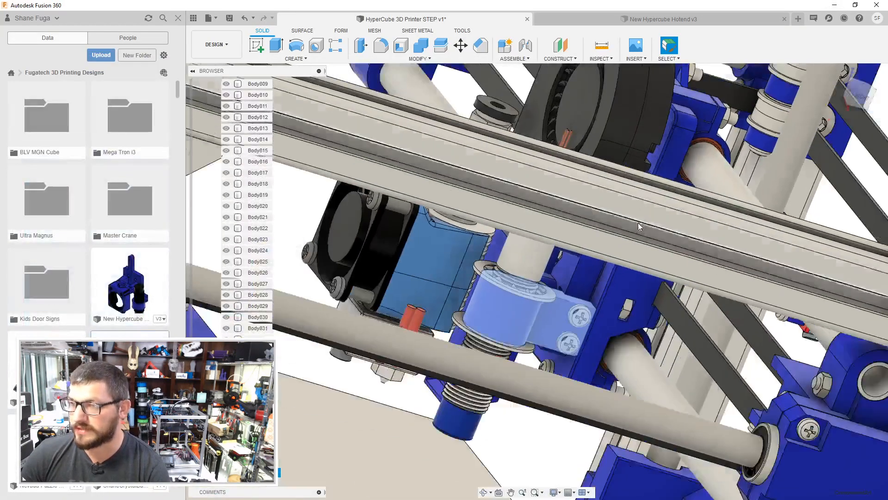
scroll(639, 224, "down", 3)
middle_click_drag(638, 225, 625, 213, "shift")
middle_click_drag(625, 213, 756, 190)
scroll(568, 226, "down", 6)
middle_click_drag(570, 225, 690, 278)
middle_click_drag(629, 213, 601, 159, "shift")
middle_click_drag(602, 209, 701, 222, "shift")
middle_click_drag(769, 222, 766, 172, "shift")
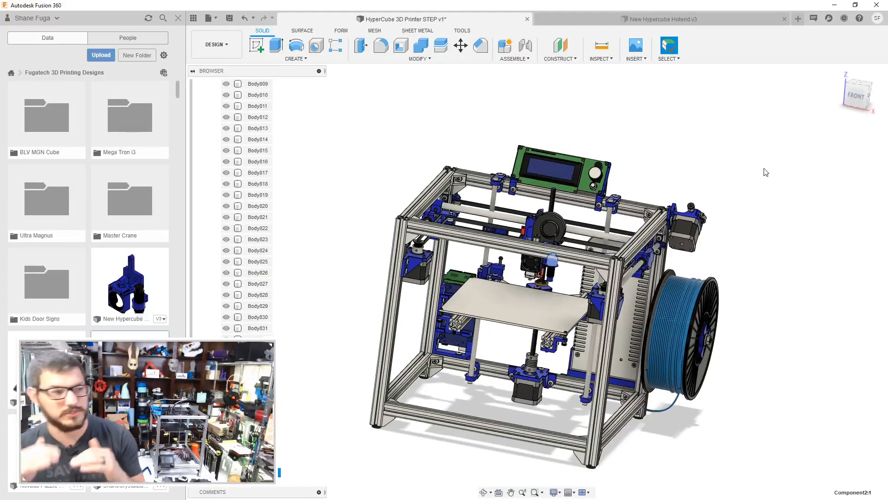
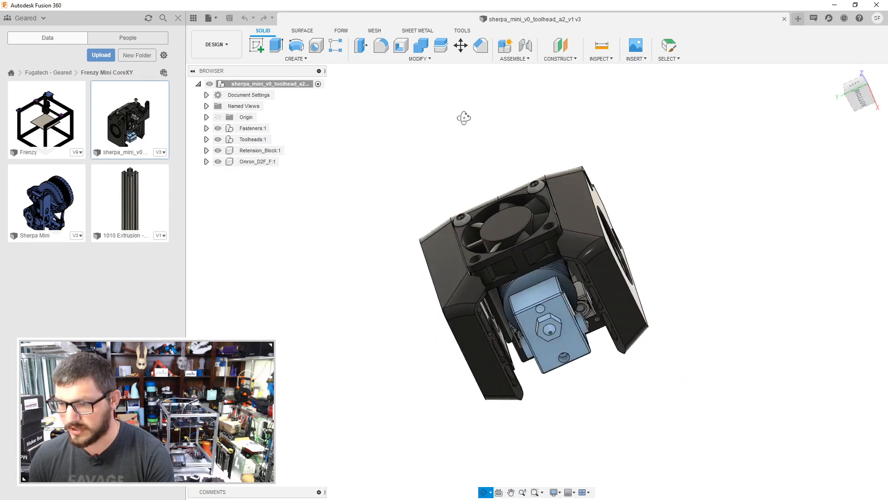
Step: Open the Sherpa Mini design and view the extruder from its other side
double_click(45, 214)
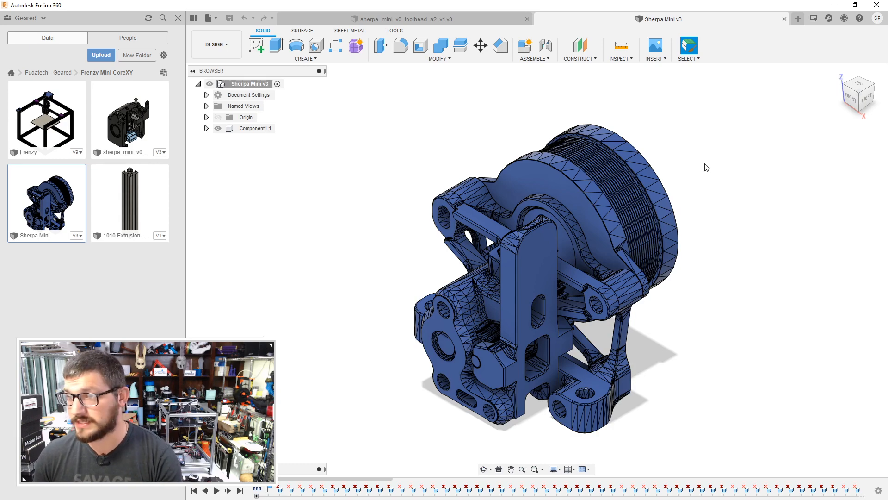
middle_click_drag(707, 167, 490, 111, "shift")
Step: Try to open the Frenzy design and request access to the projects it references
double_click(51, 111)
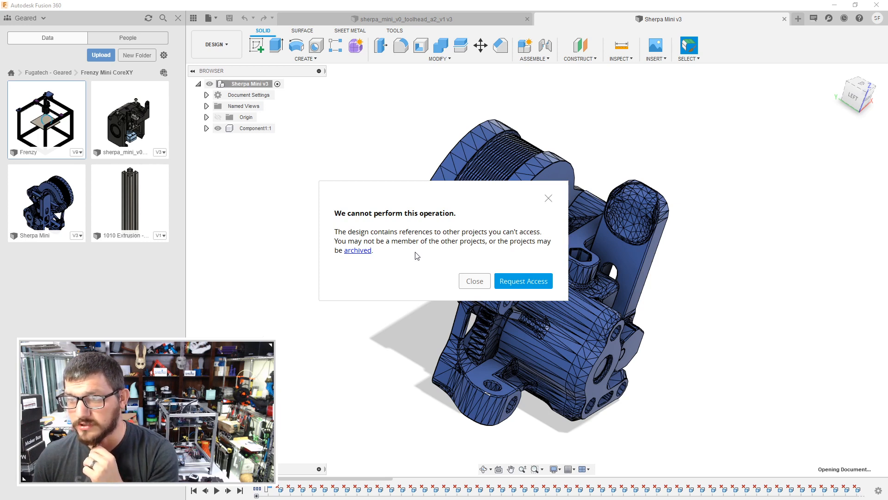
left_click(518, 282)
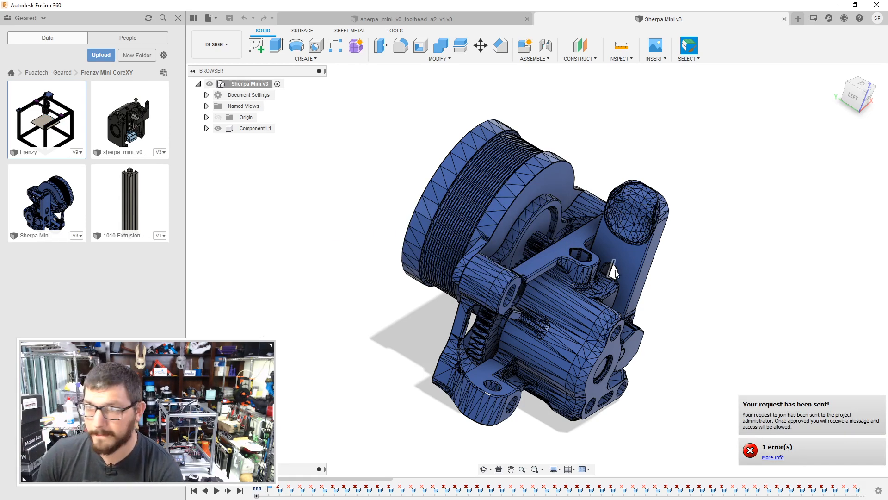
Step: Examine the Sherpa Mini extruder from the front, selecting the flat face of its motor mounting plate
middle_click_drag(715, 260, 567, 176, "shift")
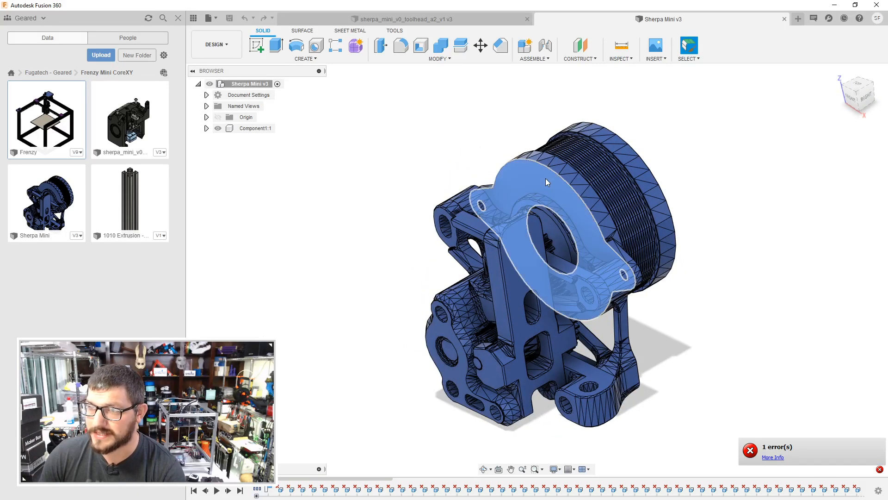
left_click(546, 178)
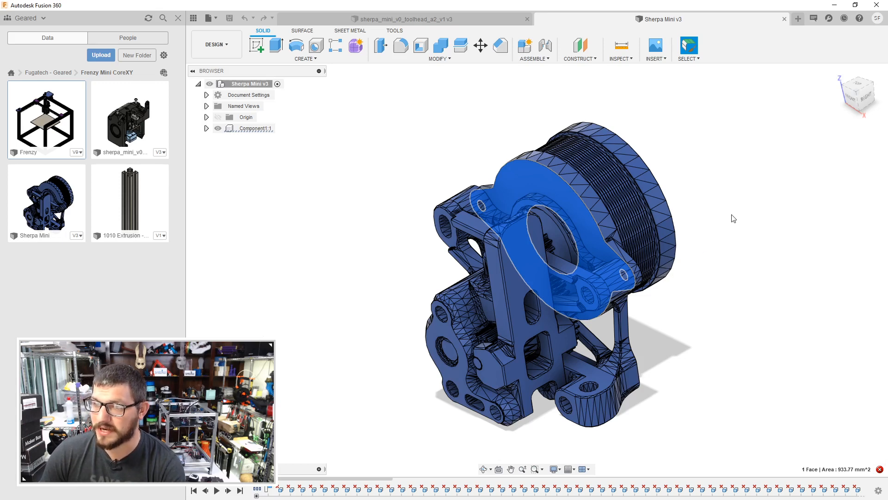
middle_click_drag(733, 219, 752, 230, "shift")
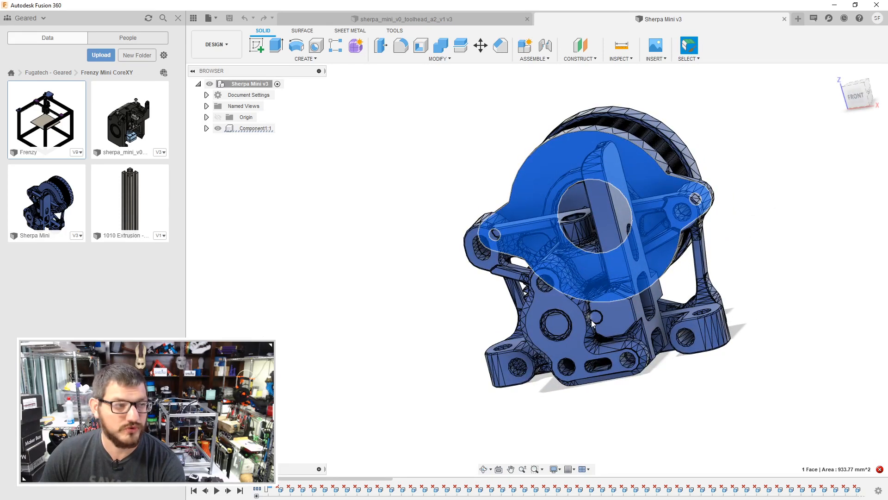
scroll(756, 249, "down", 1)
middle_click_drag(756, 249, 718, 293)
middle_click_drag(733, 260, 750, 249, "shift")
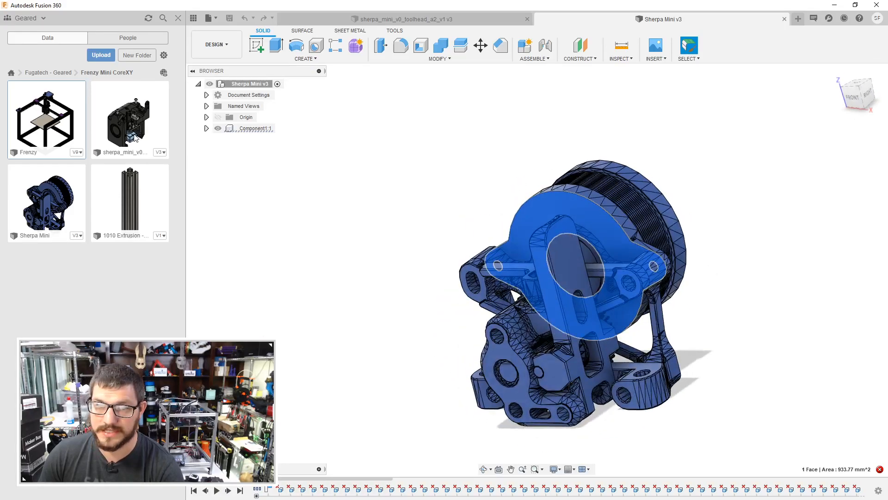
Step: View the fan side of the sherpa_mini_v0_toolhead_a2_v1 design and close the Sherpa Mini document
left_click(454, 22)
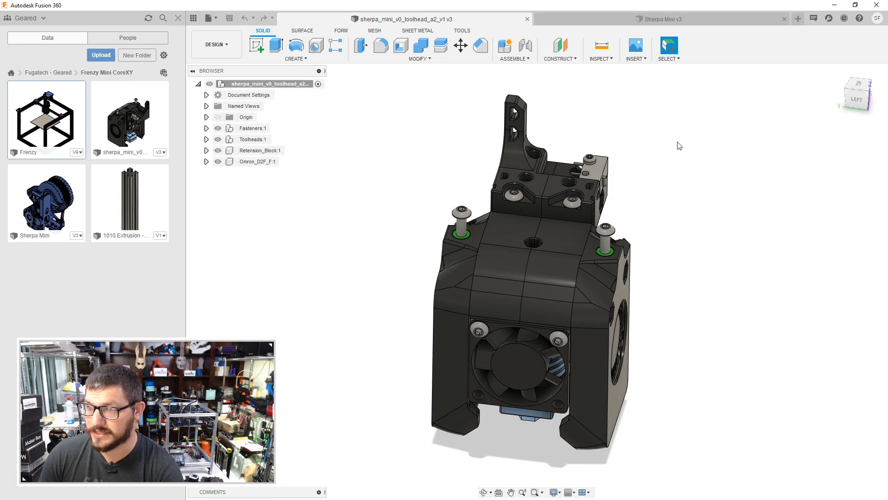
middle_click_drag(680, 189, 676, 108, "shift")
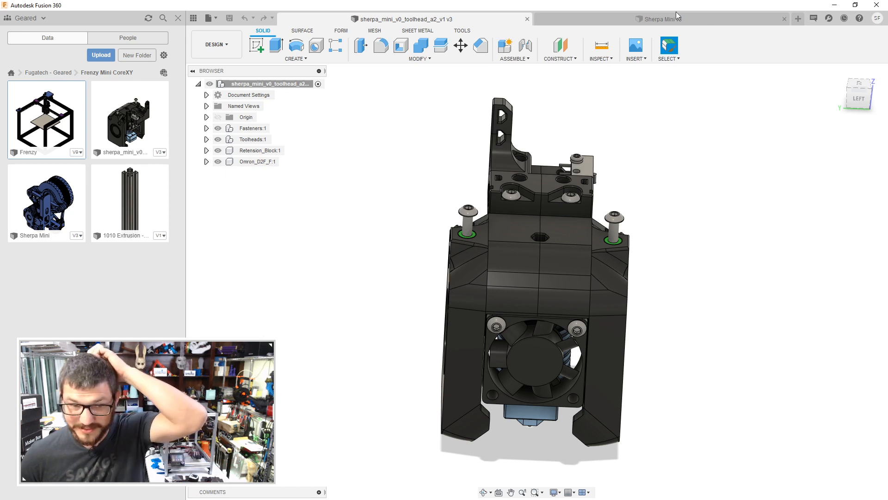
left_click(747, 20)
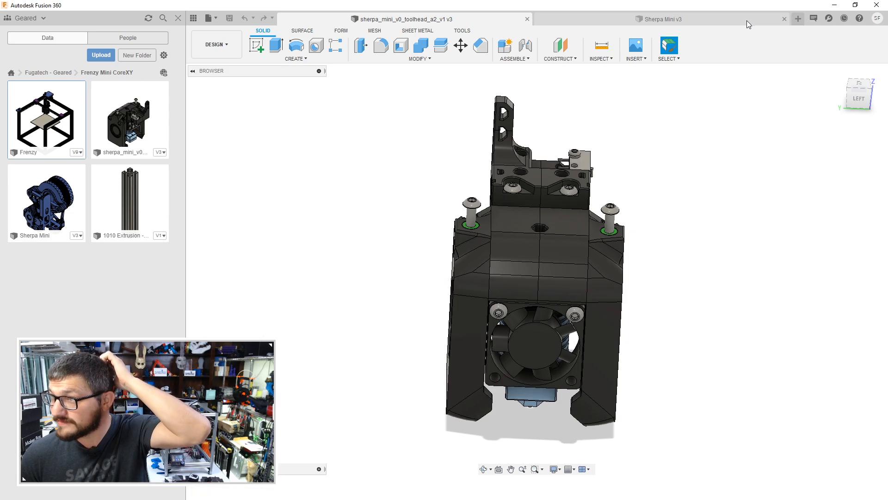
left_click(784, 19)
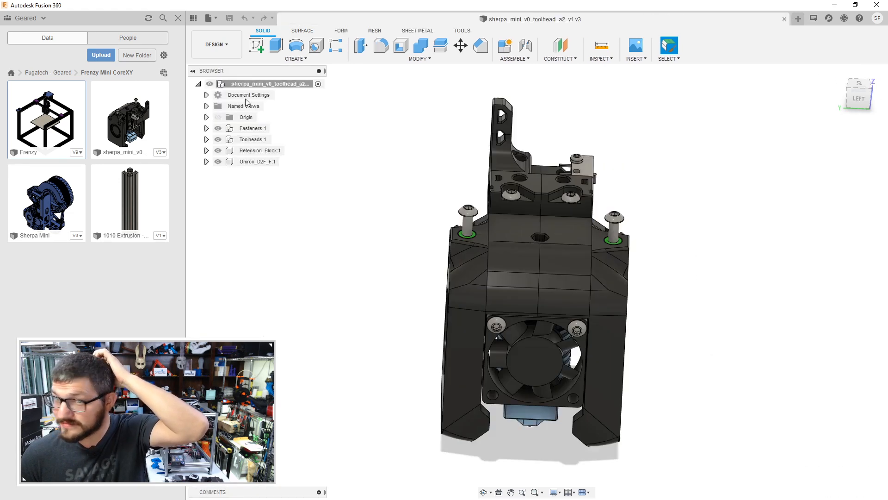
Step: Try to open the Frenzy design from the project again, declining to request access
right_click(62, 133)
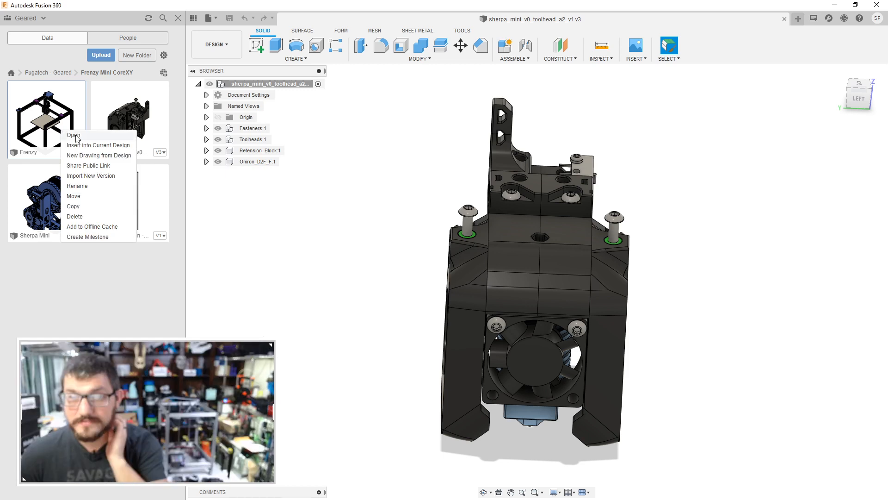
left_click(74, 135)
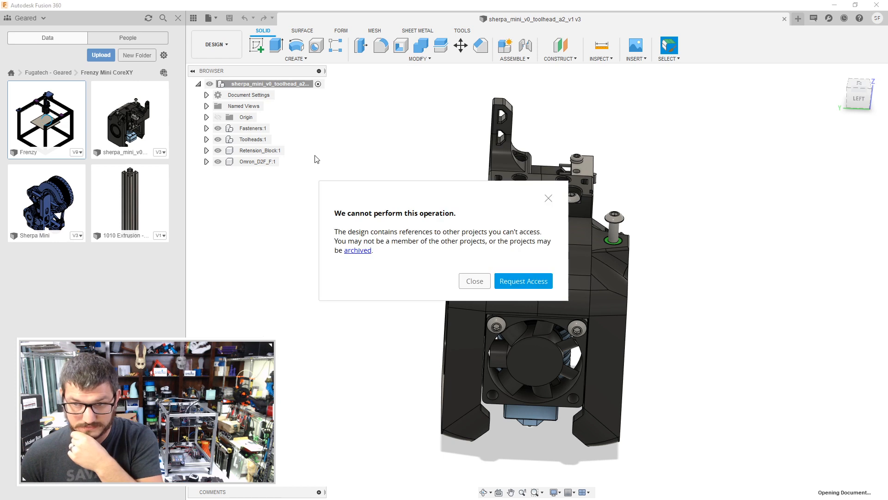
left_click(469, 281)
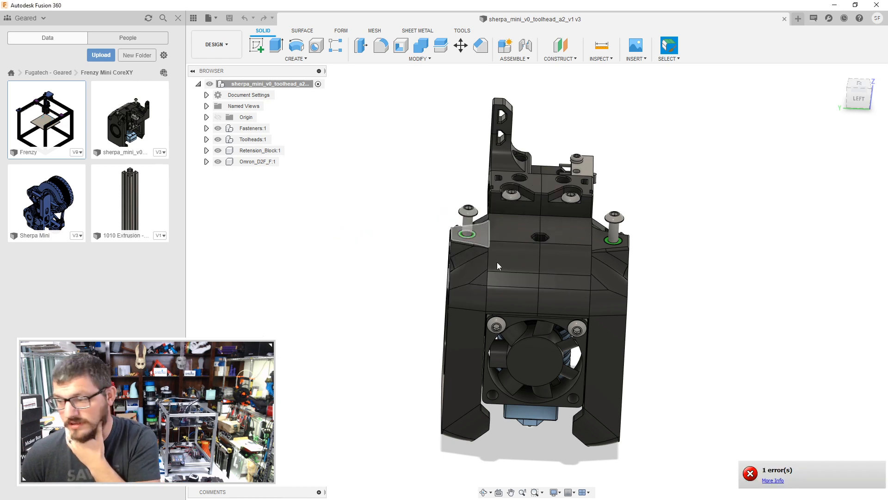
left_click(52, 298)
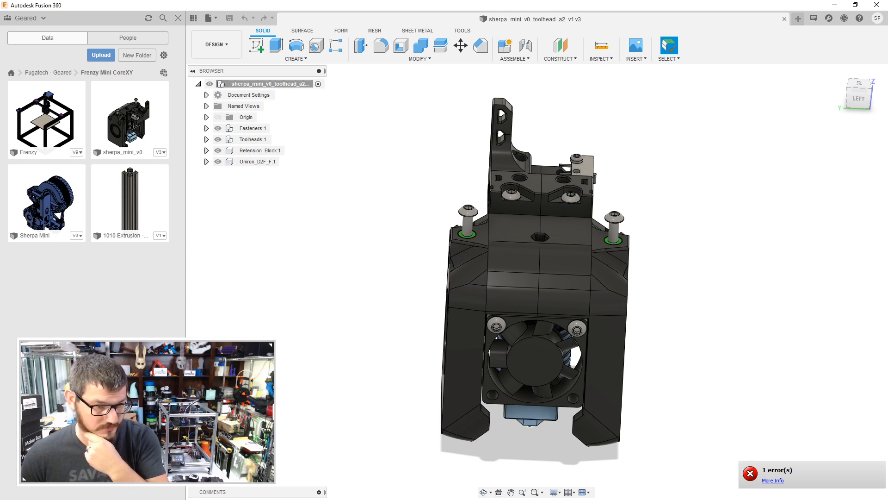
Step: Switch to the browser, close the Fusion Team and HyperCube kit pages, and return to Fusion 360
key("alt+Tab")
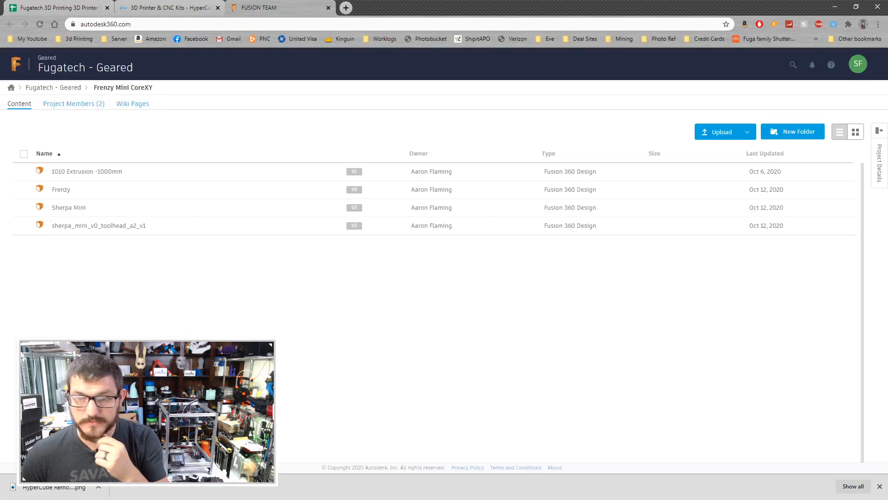
middle_click(278, 4)
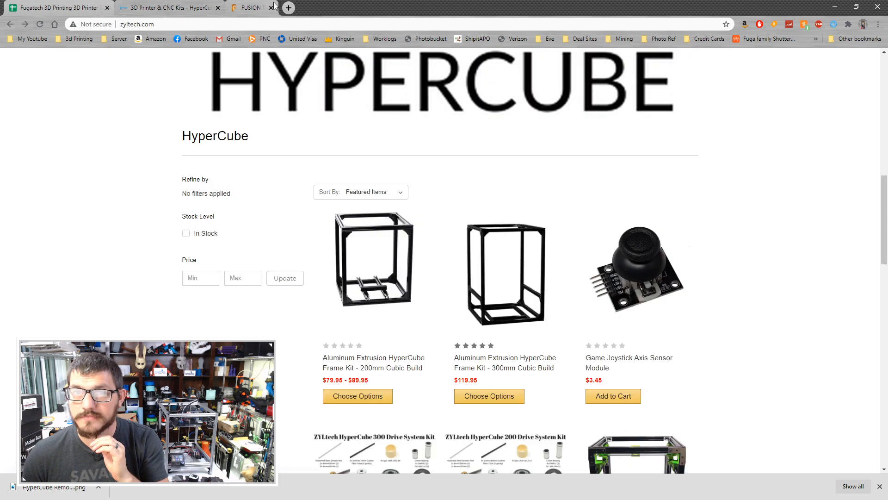
middle_click(146, 4)
key("alt+Tab")
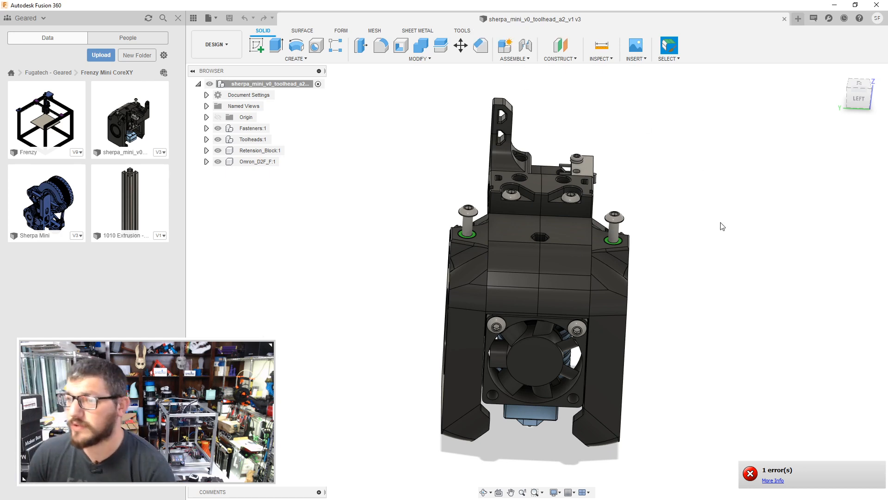
Step: View the toolhead from its other side and make another attempt to open the Frenzy design
middle_click_drag(691, 288, 732, 279, "shift")
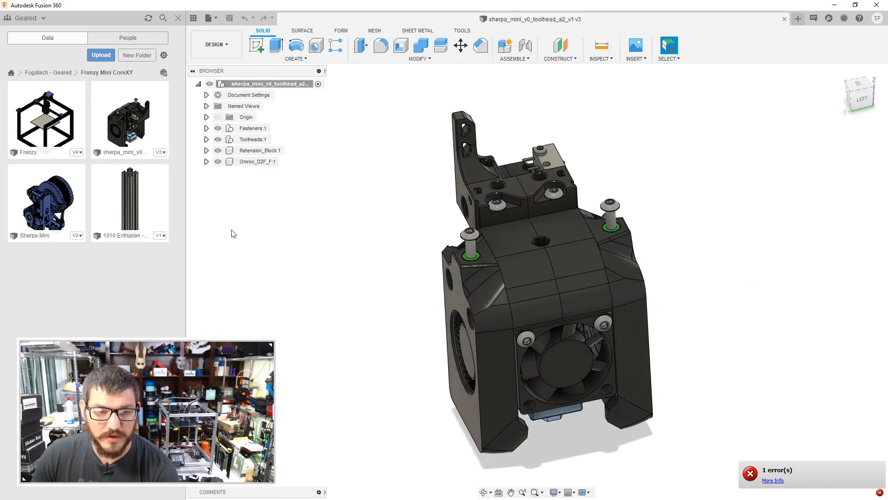
double_click(37, 112)
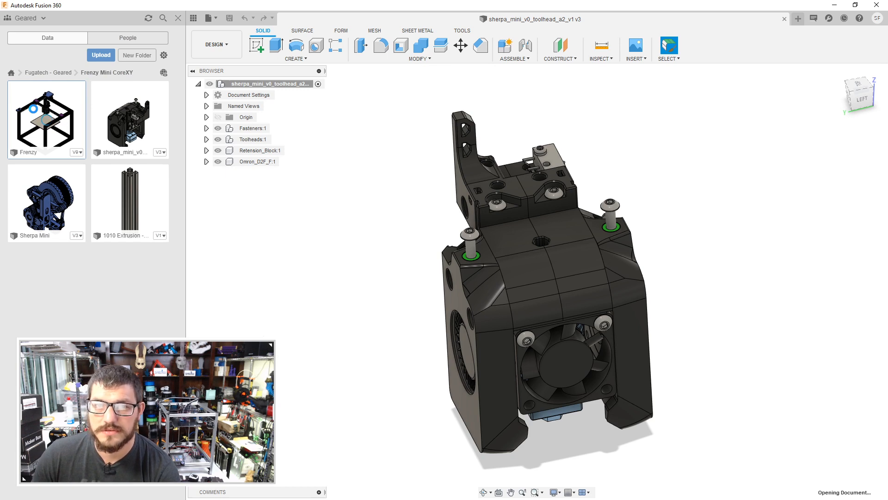
left_click(466, 283)
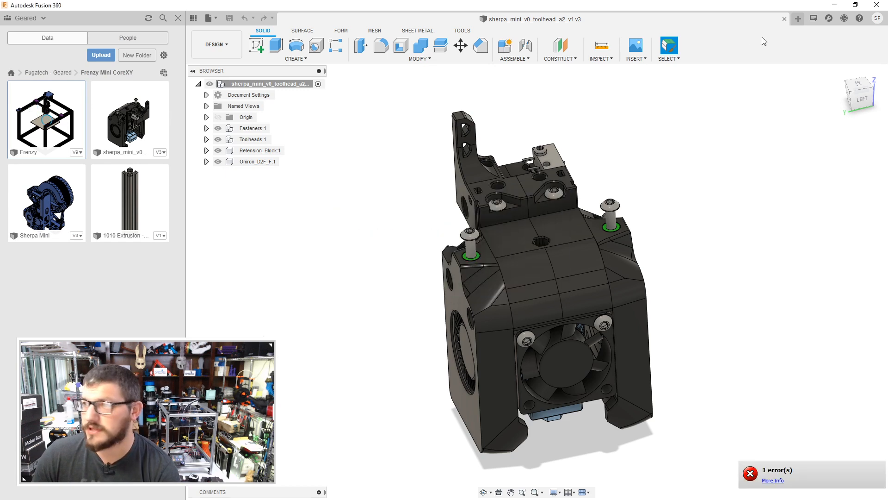
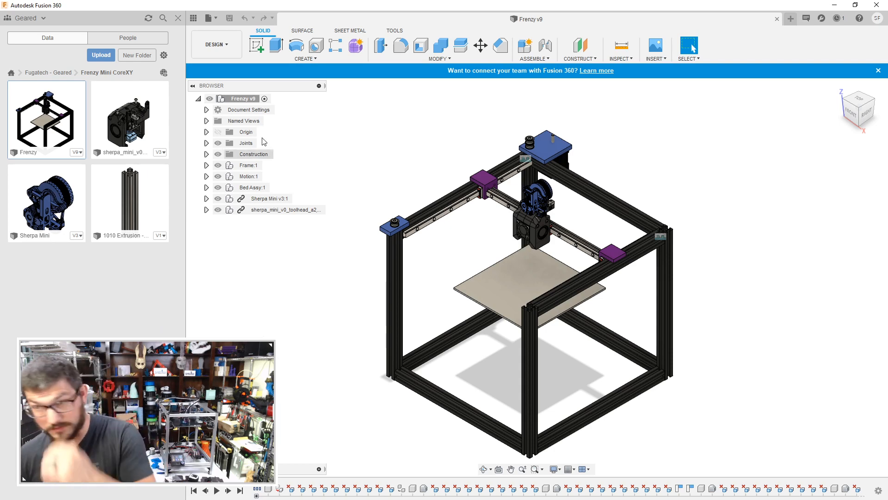
Step: Examine the Sherpa Mini extruder and its mounting on the toolhead in the Frenzy assembly
middle_click_drag(653, 187, 665, 173, "shift")
scroll(586, 196, "up", 8)
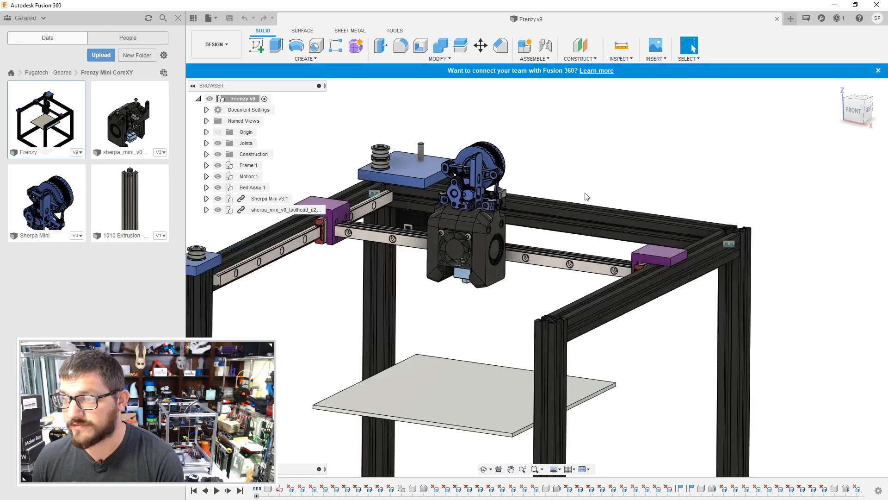
middle_click_drag(570, 141, 640, 185)
scroll(630, 182, "up", 4)
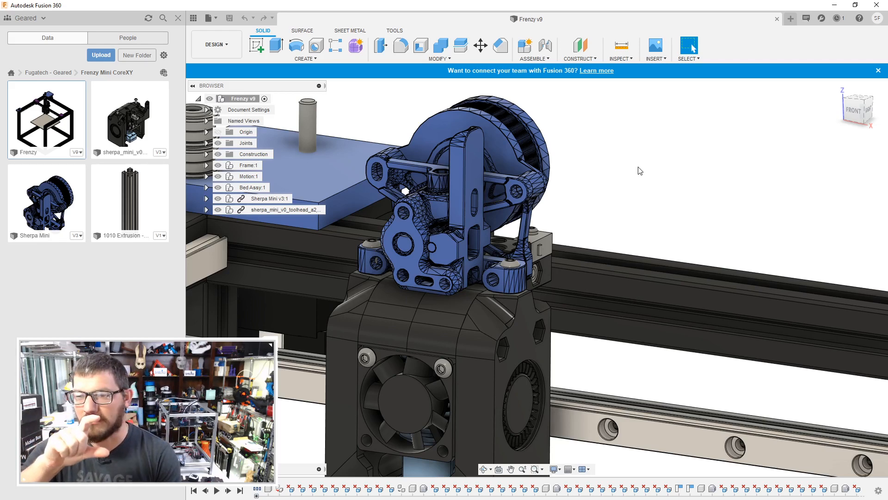
middle_click_drag(654, 174, 592, 214, "shift")
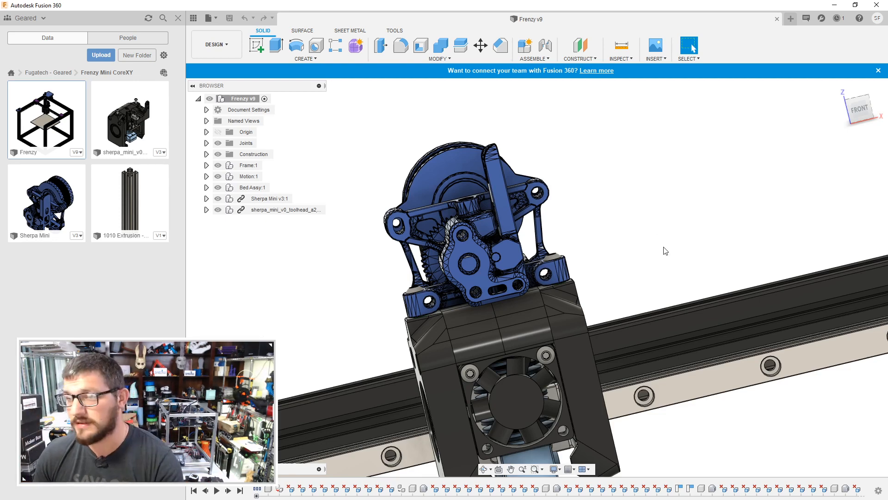
mouse_move(657, 232)
middle_mouse_down("shift")
mouse_move(528, 243)
mouse_move(626, 229)
mouse_move(623, 202)
mouse_move(642, 249)
mouse_move(657, 211)
mouse_move(652, 224)
middle_mouse_up("shift")
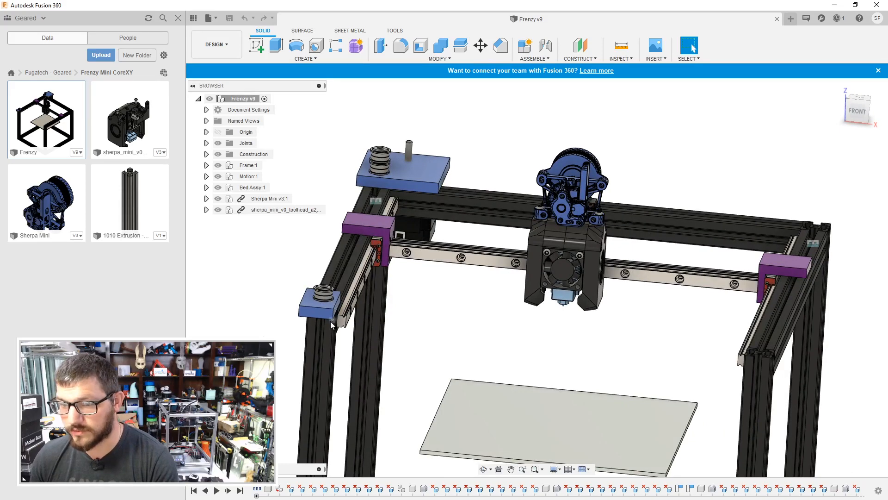
Step: Examine the Frenzy printer's gantry, including its linear rails, purple carriage brackets, blue pulley mounts and print bed
scroll(568, 324, "down", 3)
middle_click_drag(569, 315, 512, 258)
scroll(515, 251, "up", 4)
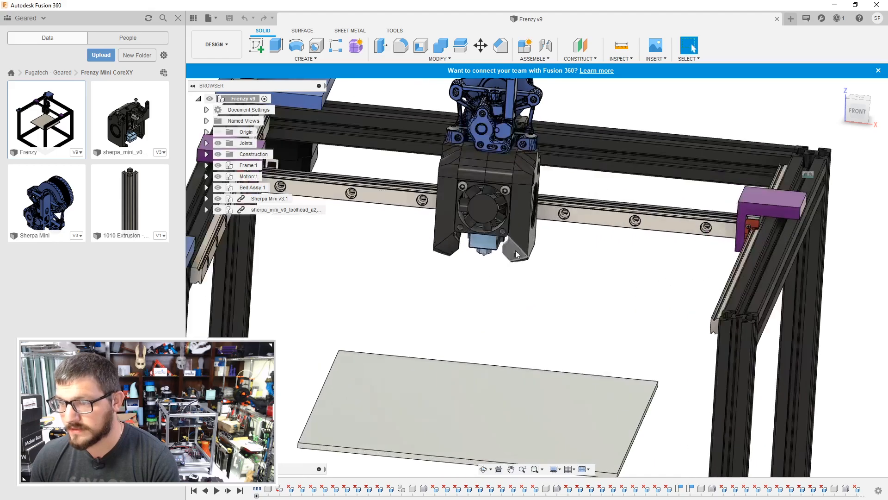
middle_click_drag(599, 245, 487, 227, "shift")
scroll(487, 227, "up", 4)
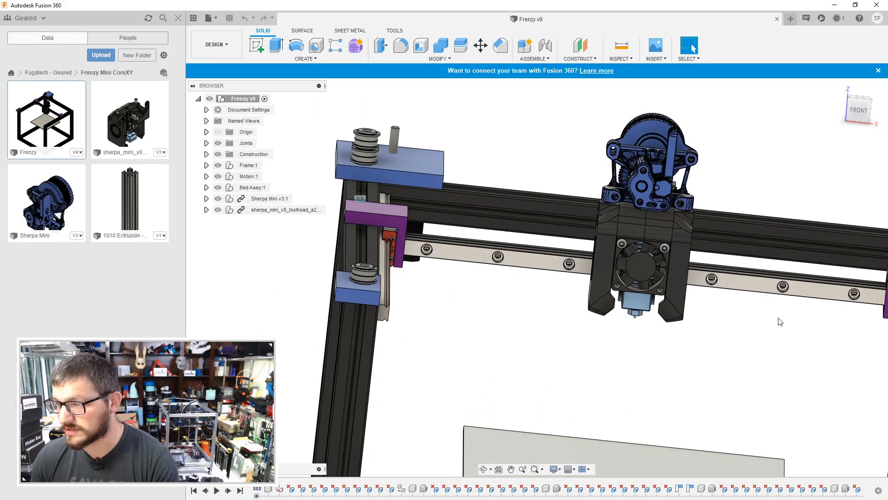
middle_click_drag(781, 322, 576, 277)
middle_click_drag(577, 278, 598, 276, "shift")
scroll(547, 327, "down", 4)
middle_click_drag(547, 327, 664, 268, "shift")
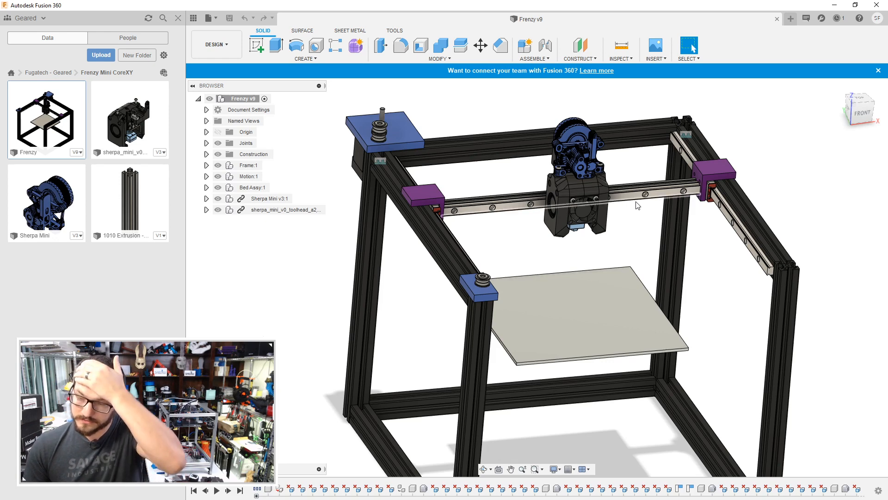
Step: Measure the top face of the Frenzy's print bed and the length of its front edge
left_click(543, 308)
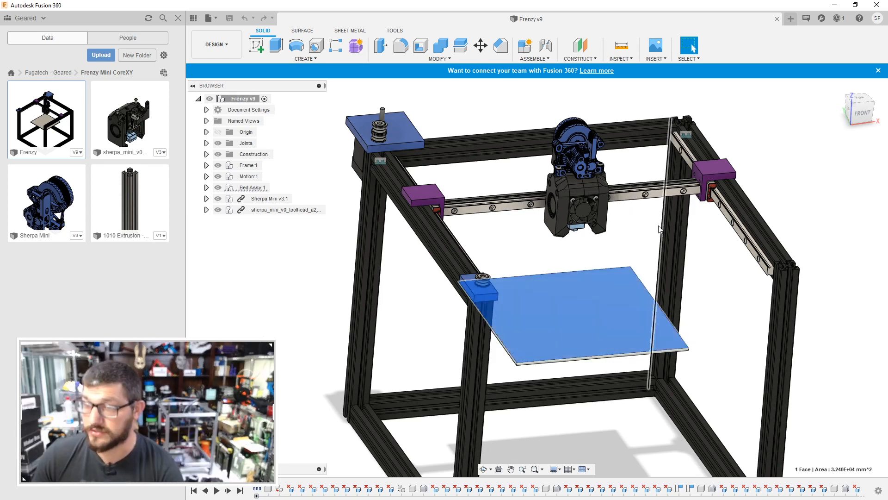
key("i")
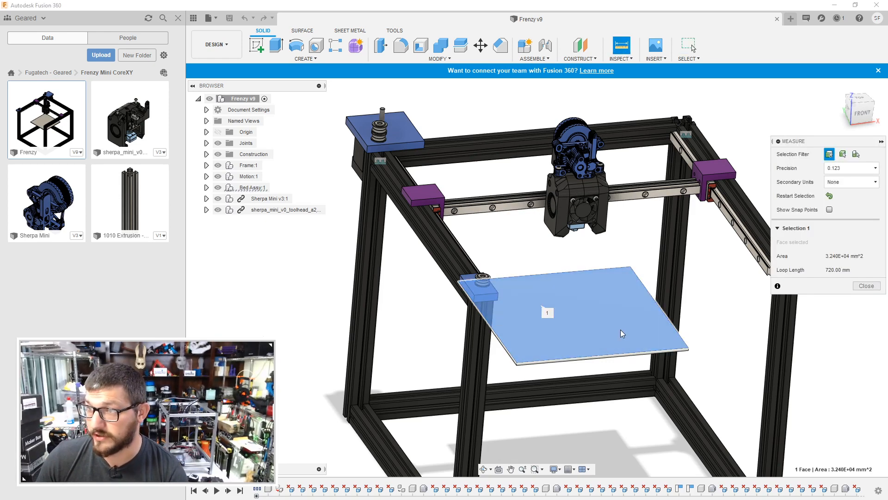
left_click(614, 358)
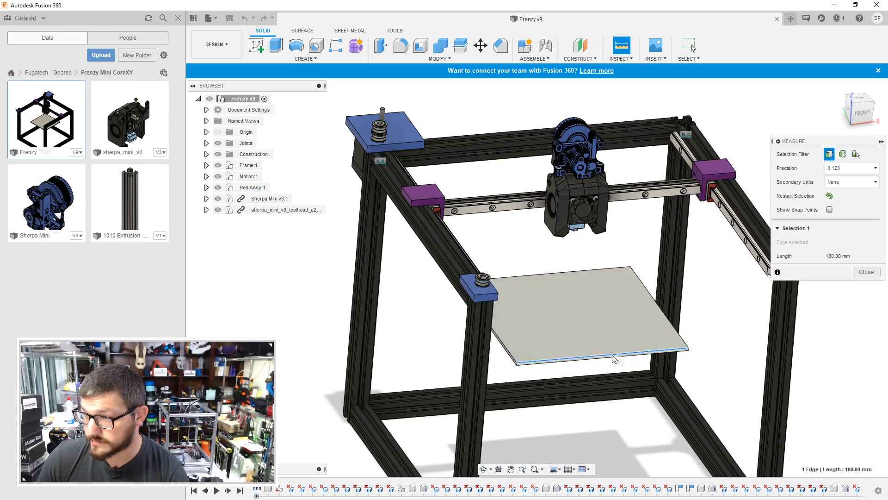
left_click(646, 289)
key("Escape")
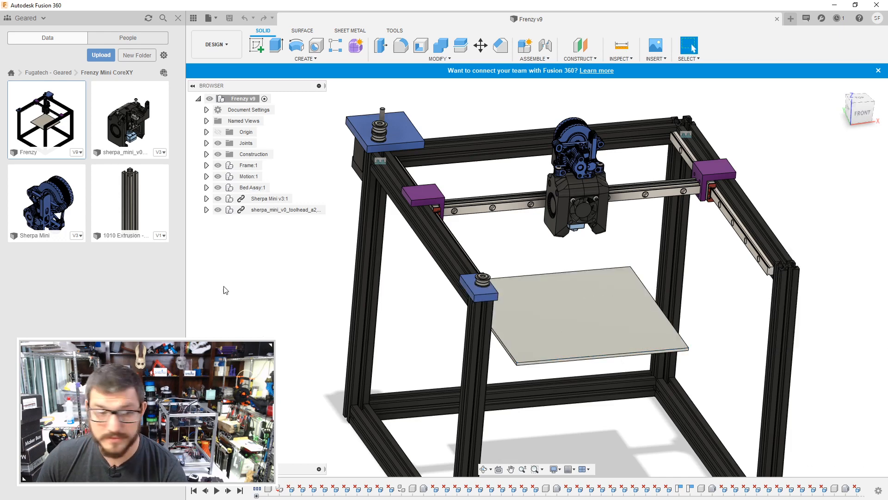
Step: Examine the toolhead and its linear rail from the front and from the left side of the printer
middle_click_drag(284, 297, 233, 258, "shift")
middle_click_drag(233, 258, 355, 266)
scroll(509, 330, "up", 3)
scroll(508, 330, "up", 3)
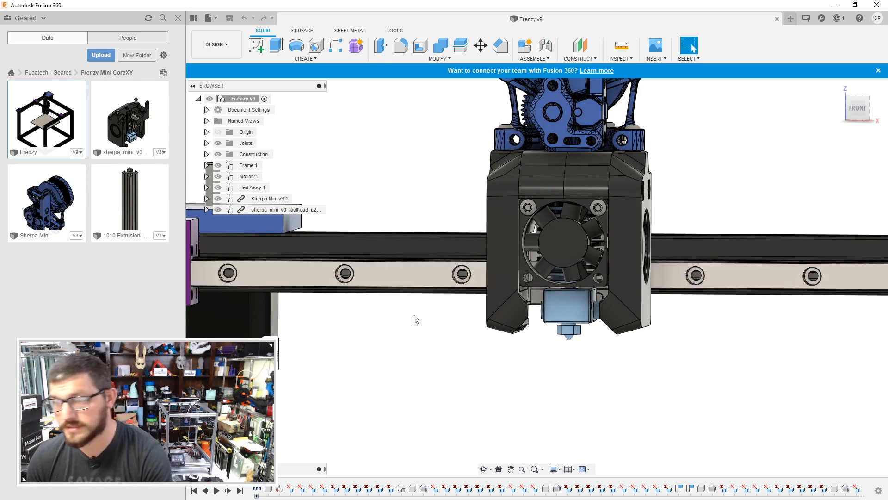
scroll(413, 316, "down", 4)
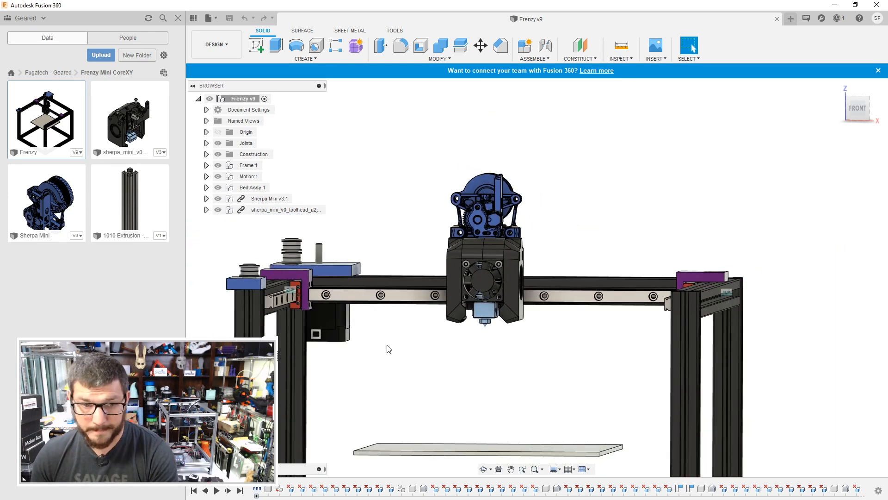
middle_click_drag(389, 349, 458, 439, "shift")
scroll(453, 319, "up", 3)
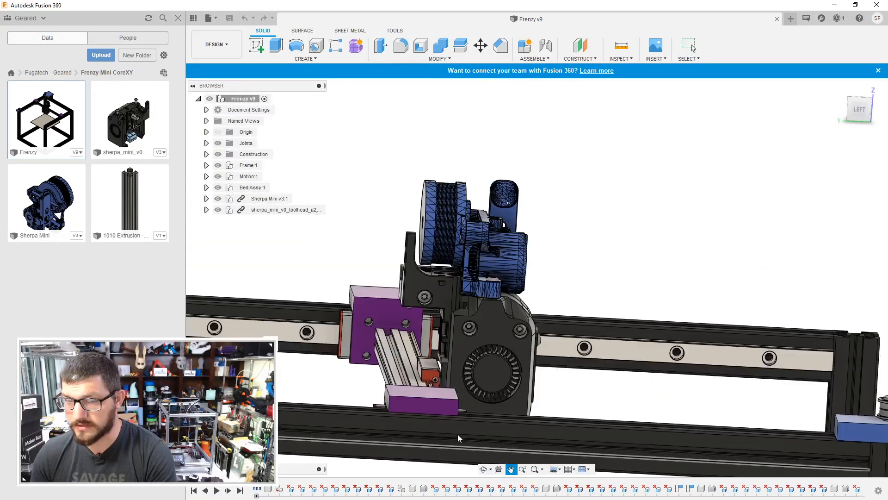
Step: Highlight the toolhead and Sherpa Mini components together in the assembly, clear the selection, and view them from above
left_click(298, 209)
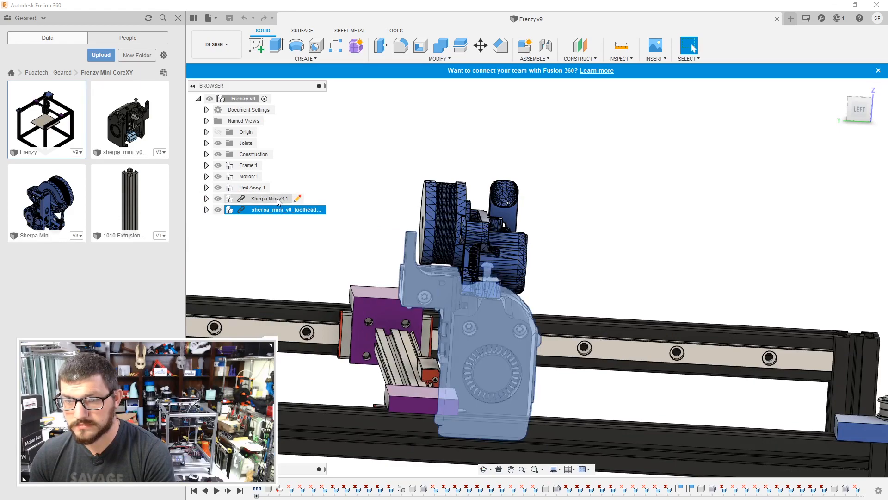
left_click(279, 202, "ctrl")
left_click(603, 216)
middle_click_drag(606, 220, 505, 203, "shift")
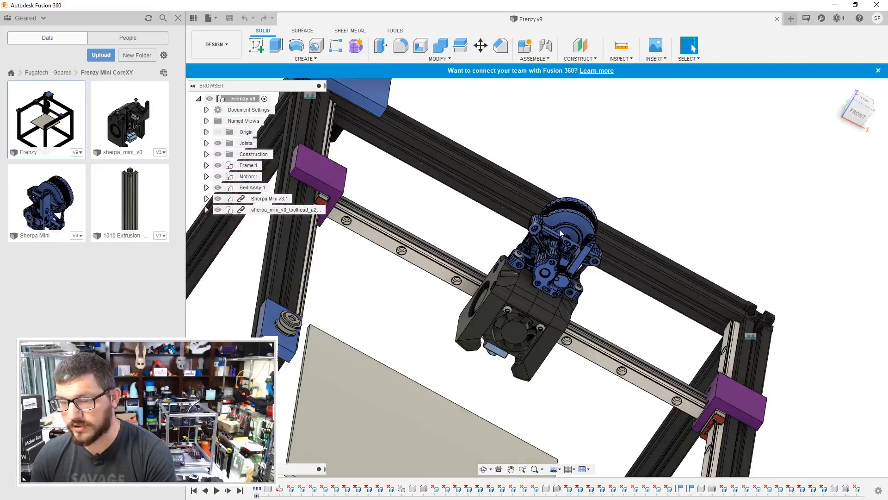
Step: Examine the gantry layout, corner mounts and print bed from the front and above
left_click(866, 110)
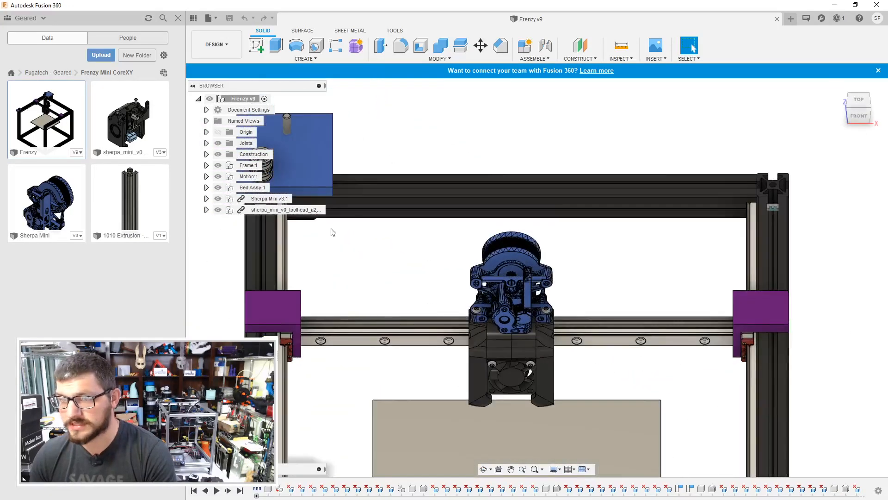
middle_click_drag(331, 231, 524, 164)
middle_click_drag(534, 218, 549, 265, "shift")
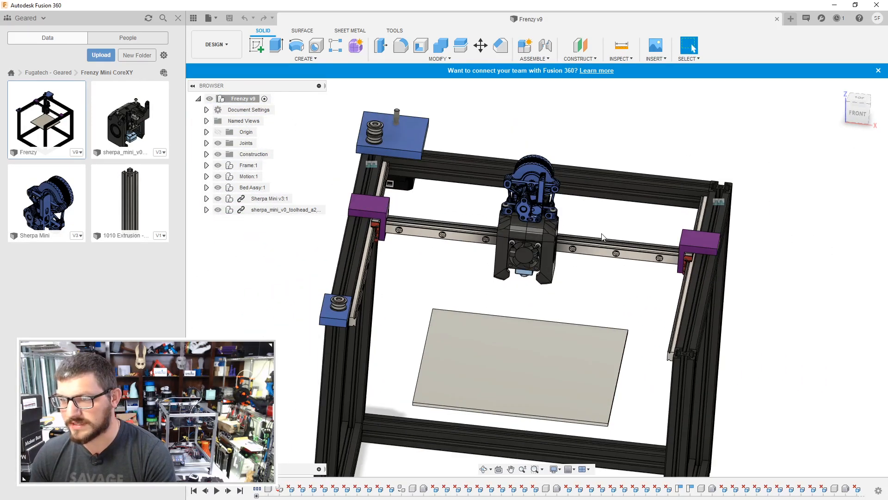
scroll(604, 240, "down", 3)
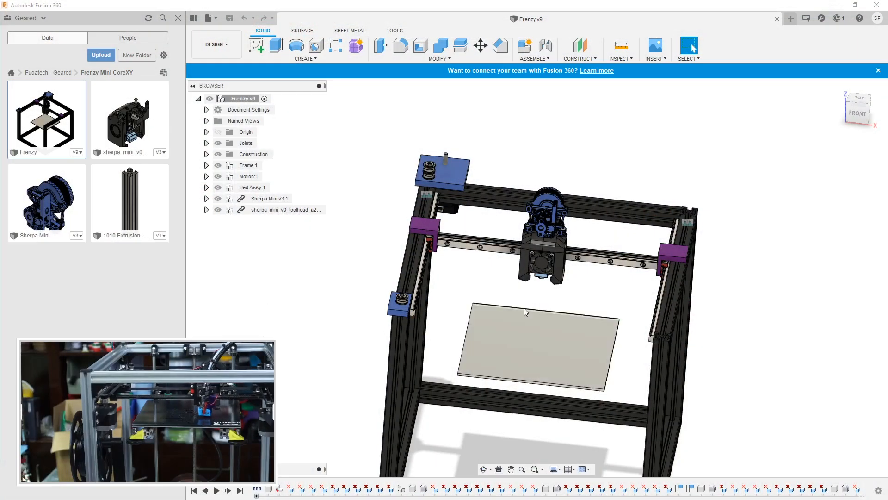
scroll(436, 252, "up", 2)
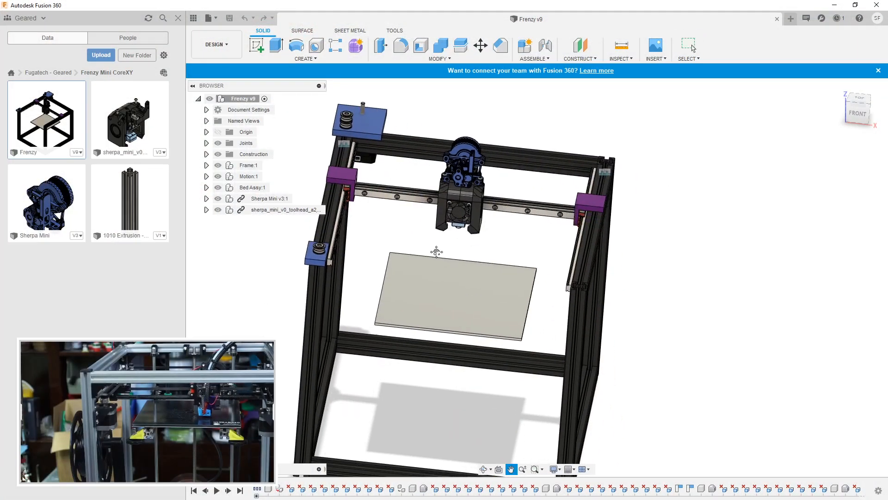
scroll(467, 251, "up", 2)
scroll(467, 251, "down", 4)
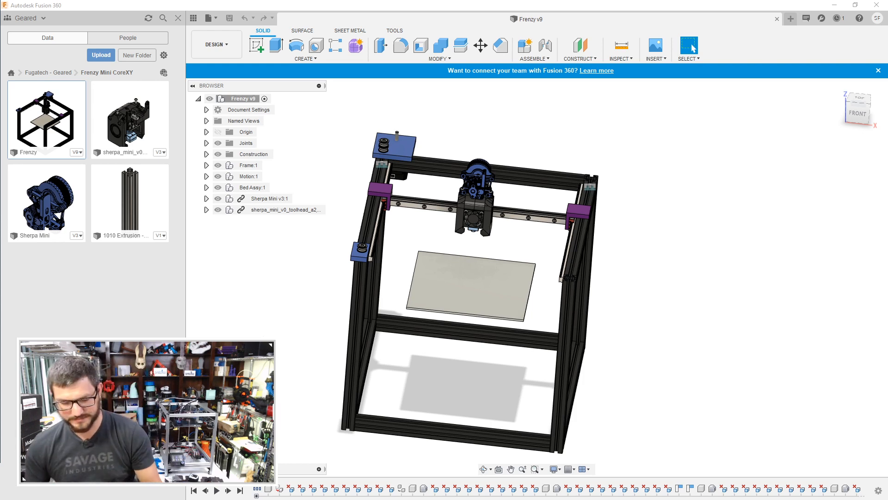
Step: Inspect the Sherpa Mini on the toolhead up close, and examine the complete printer frame from the front
scroll(490, 183, "up", 8)
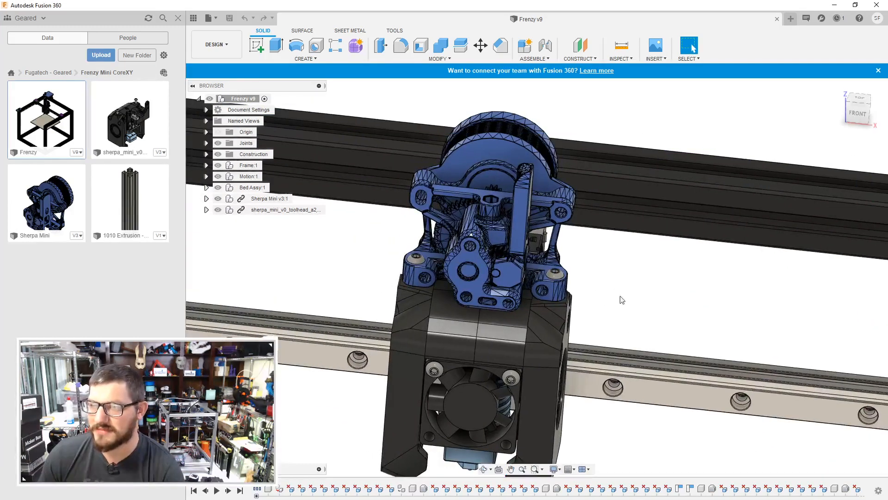
scroll(621, 299, "up", 3)
middle_click_drag(615, 274, 686, 293)
scroll(685, 290, "down", 10)
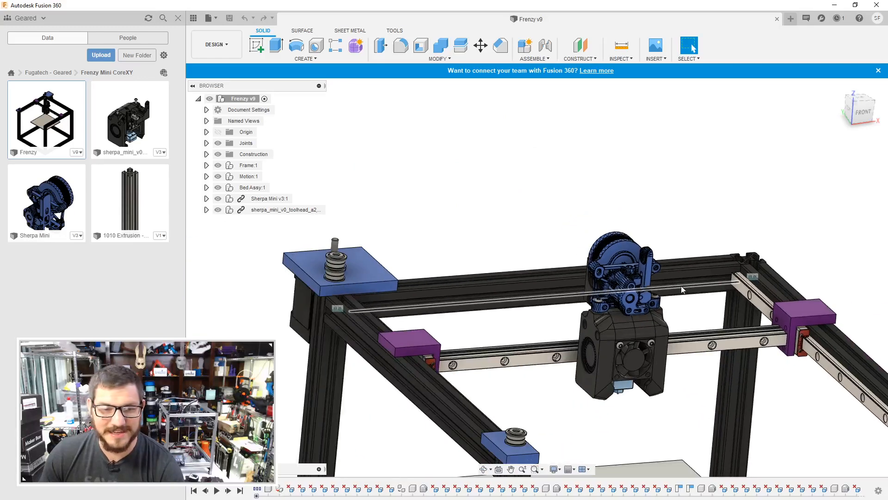
middle_click_drag(526, 244, 536, 195, "shift")
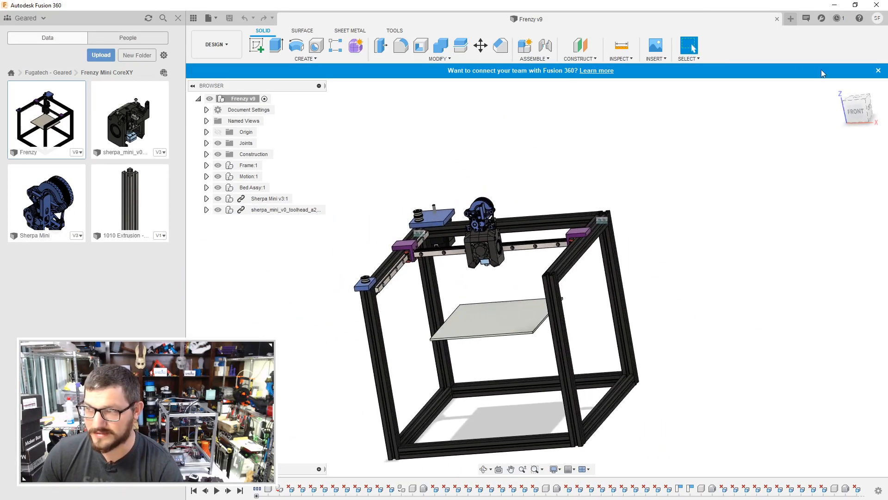
left_click(857, 108)
middle_click_drag(787, 157, 753, 176, "shift")
key("Escape")
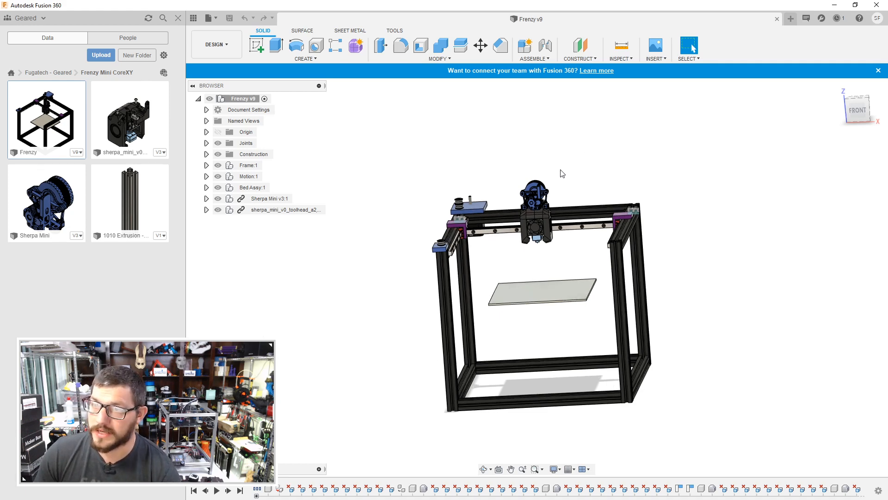
mouse_move(559, 173)
middle_mouse_down("shift")
mouse_move(658, 156)
mouse_move(664, 178)
mouse_move(688, 181)
mouse_move(571, 173)
mouse_move(571, 181)
middle_mouse_up("shift")
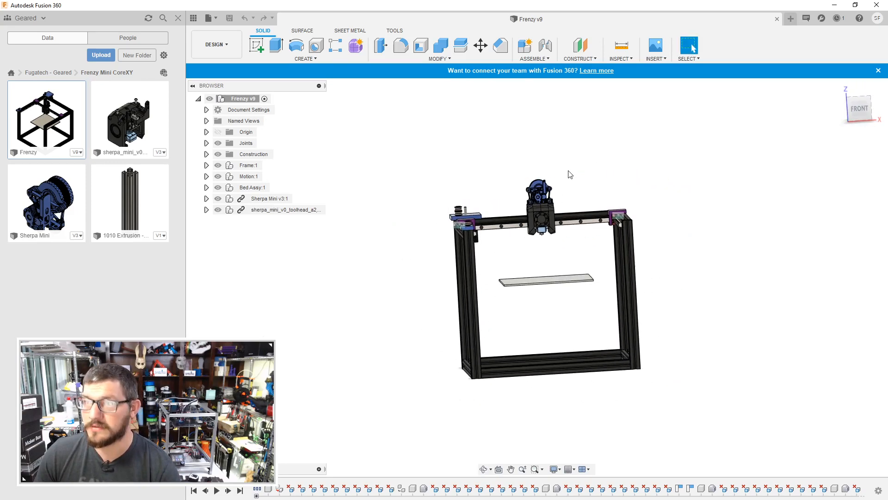